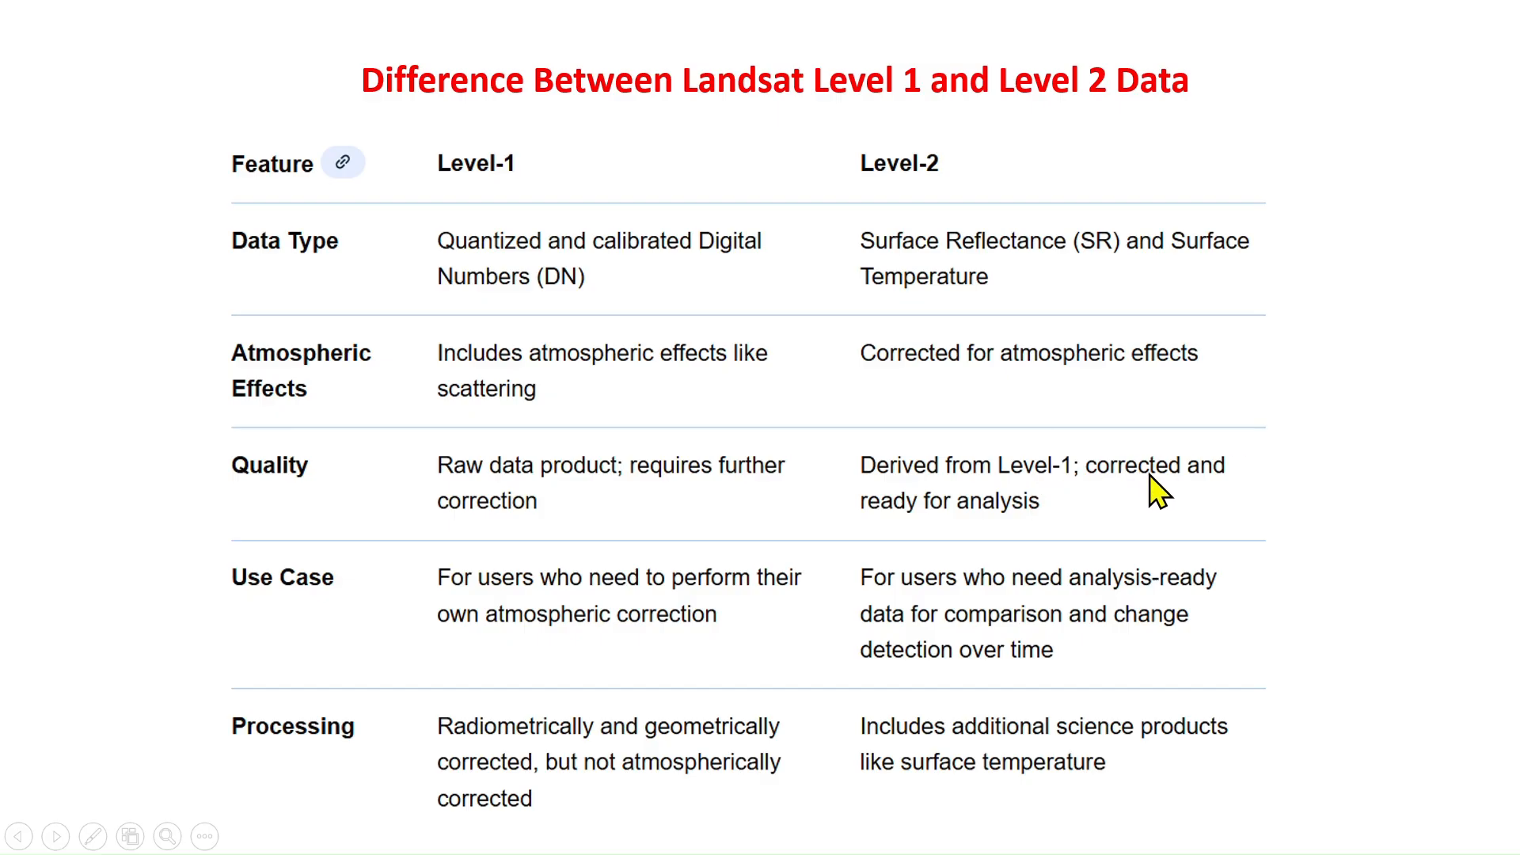
key(Right)
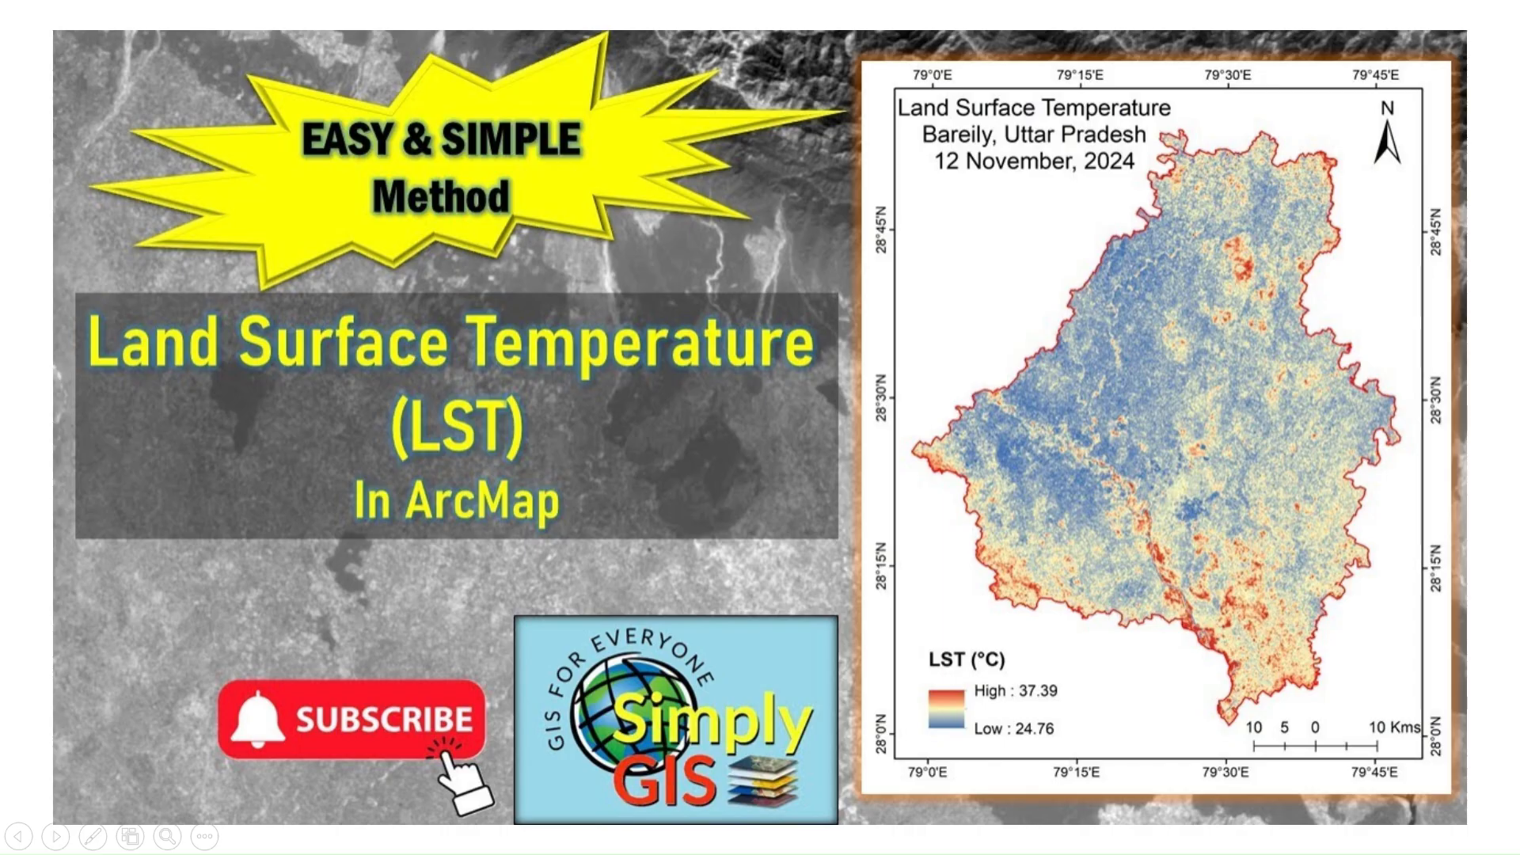
key(Right)
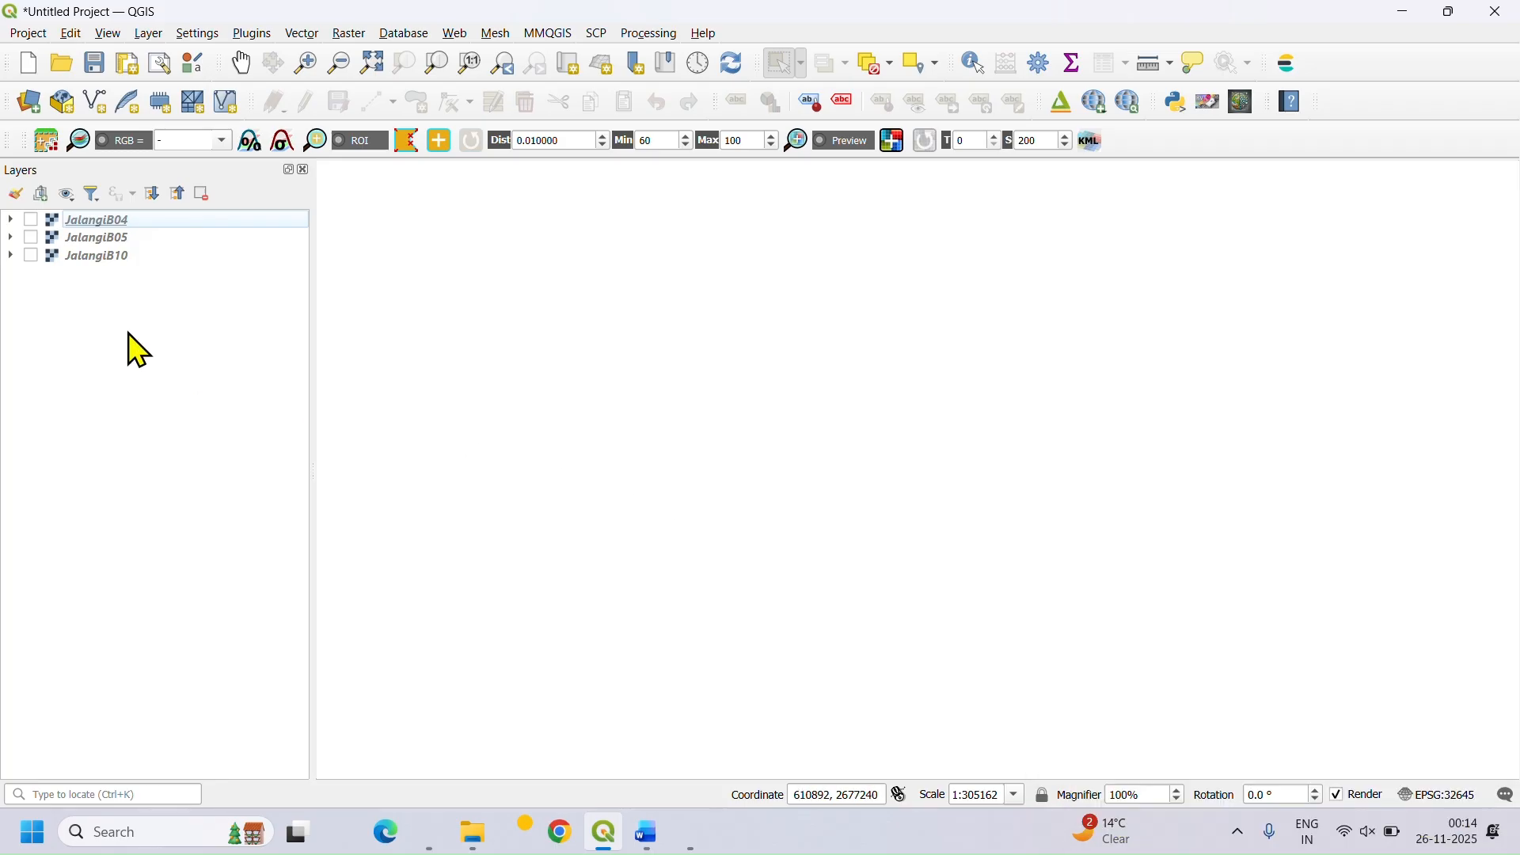
Step: Display the JalangiB10, JalangiB05 and JalangiB04 rasters on the map
click(31, 255)
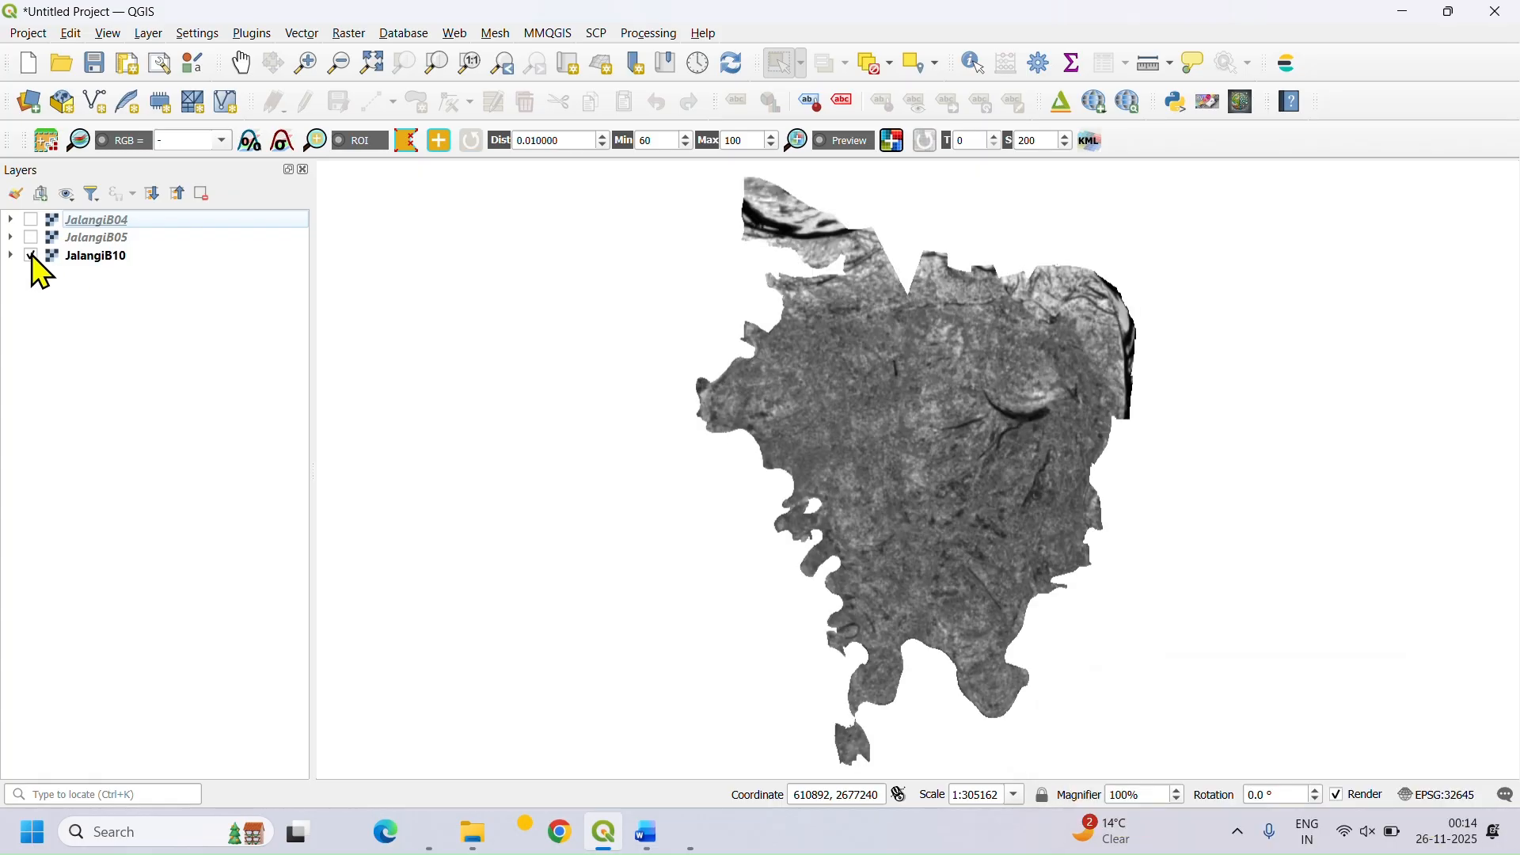
click(34, 238)
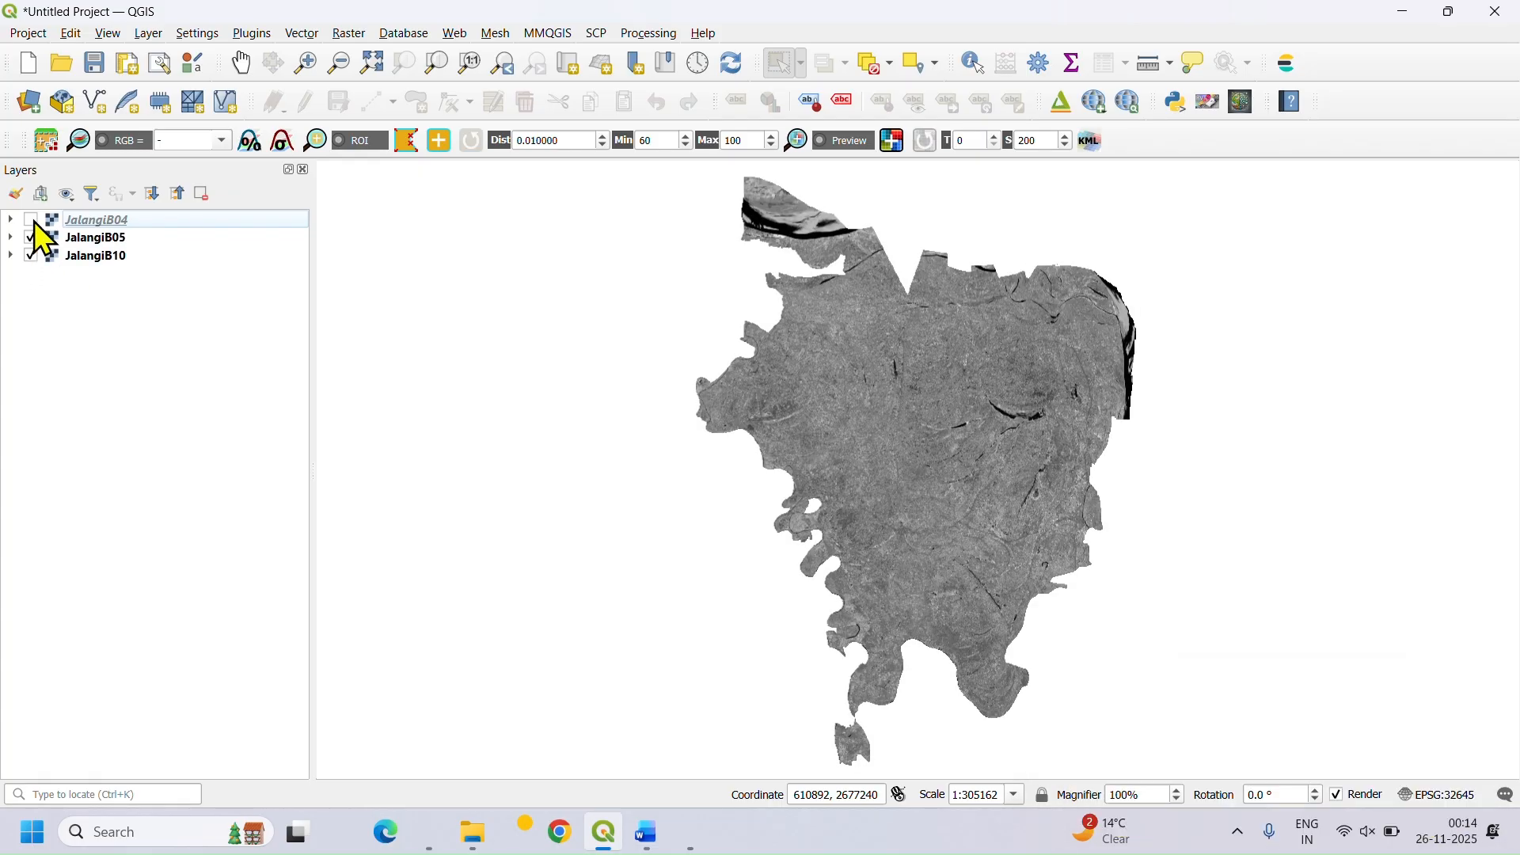
click(35, 221)
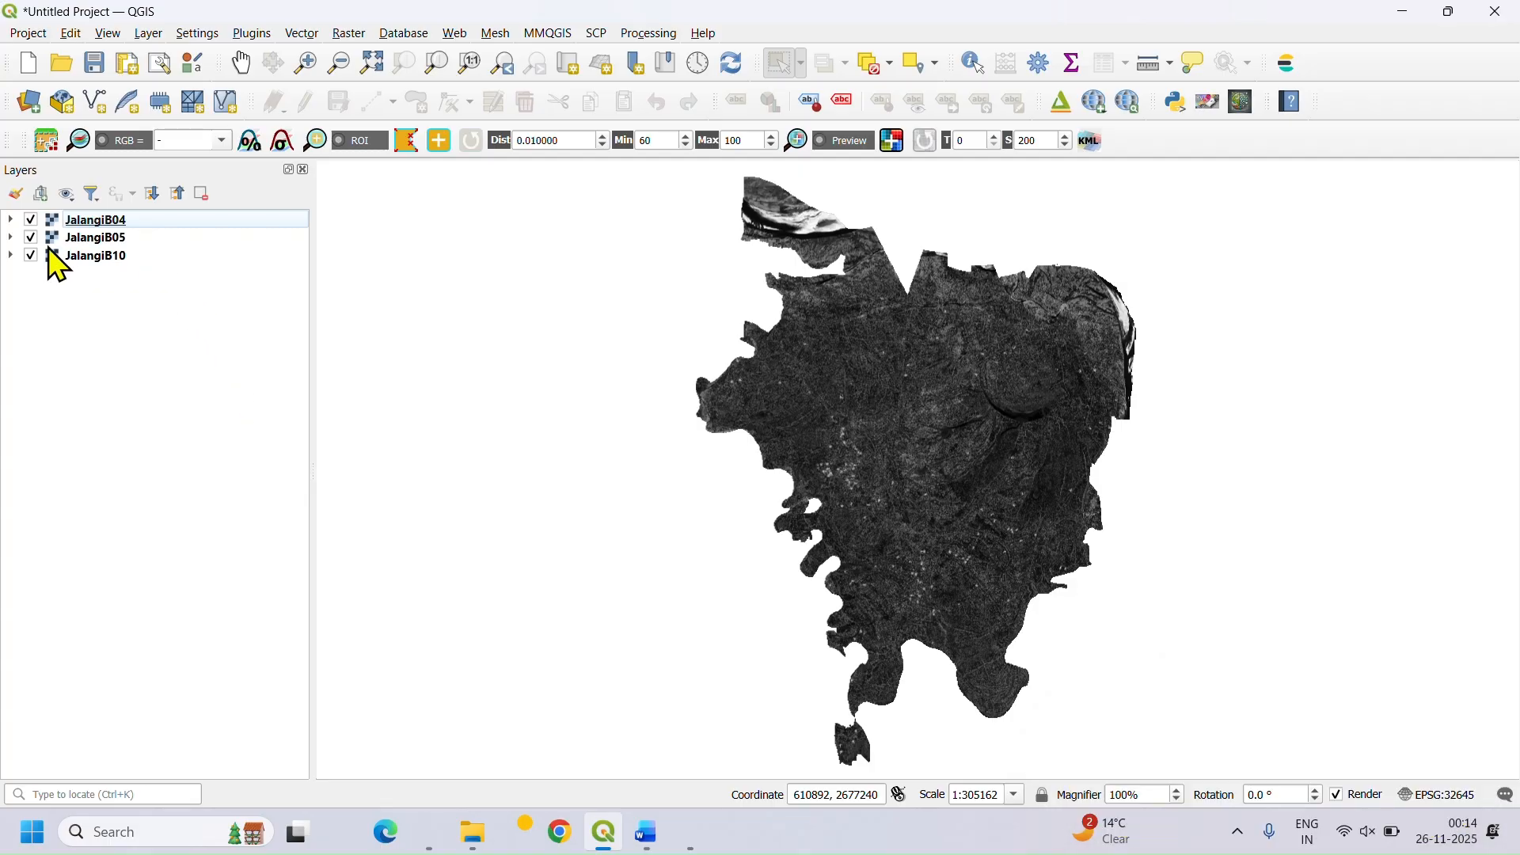
Step: Hide the JalangiB04 and JalangiB05 layers and move both below JalangiB10 in the layer order
click(30, 219)
drag(106, 220, 111, 298)
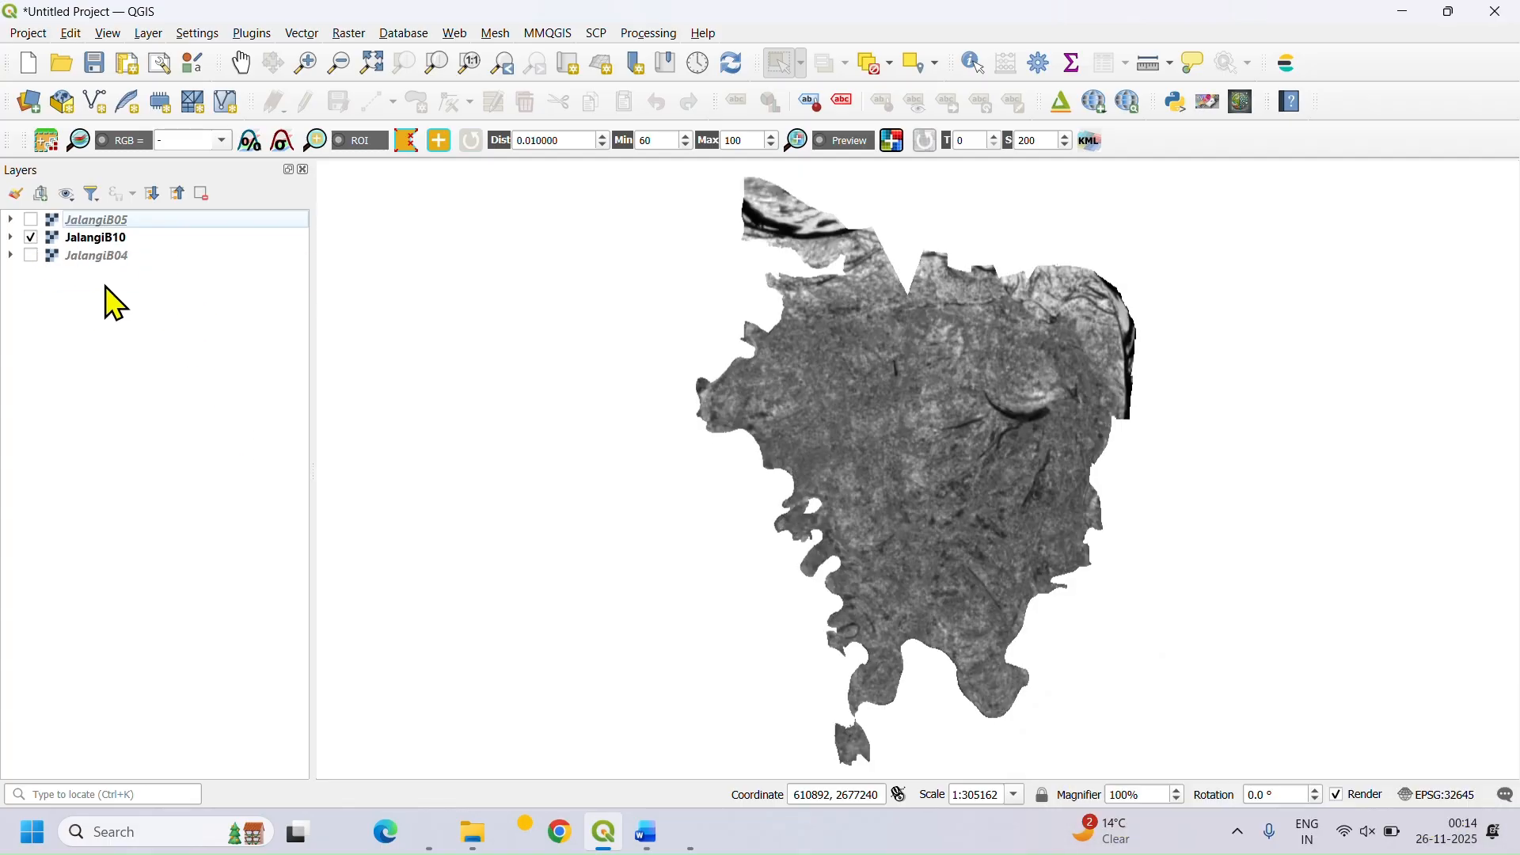
drag(111, 220, 109, 299)
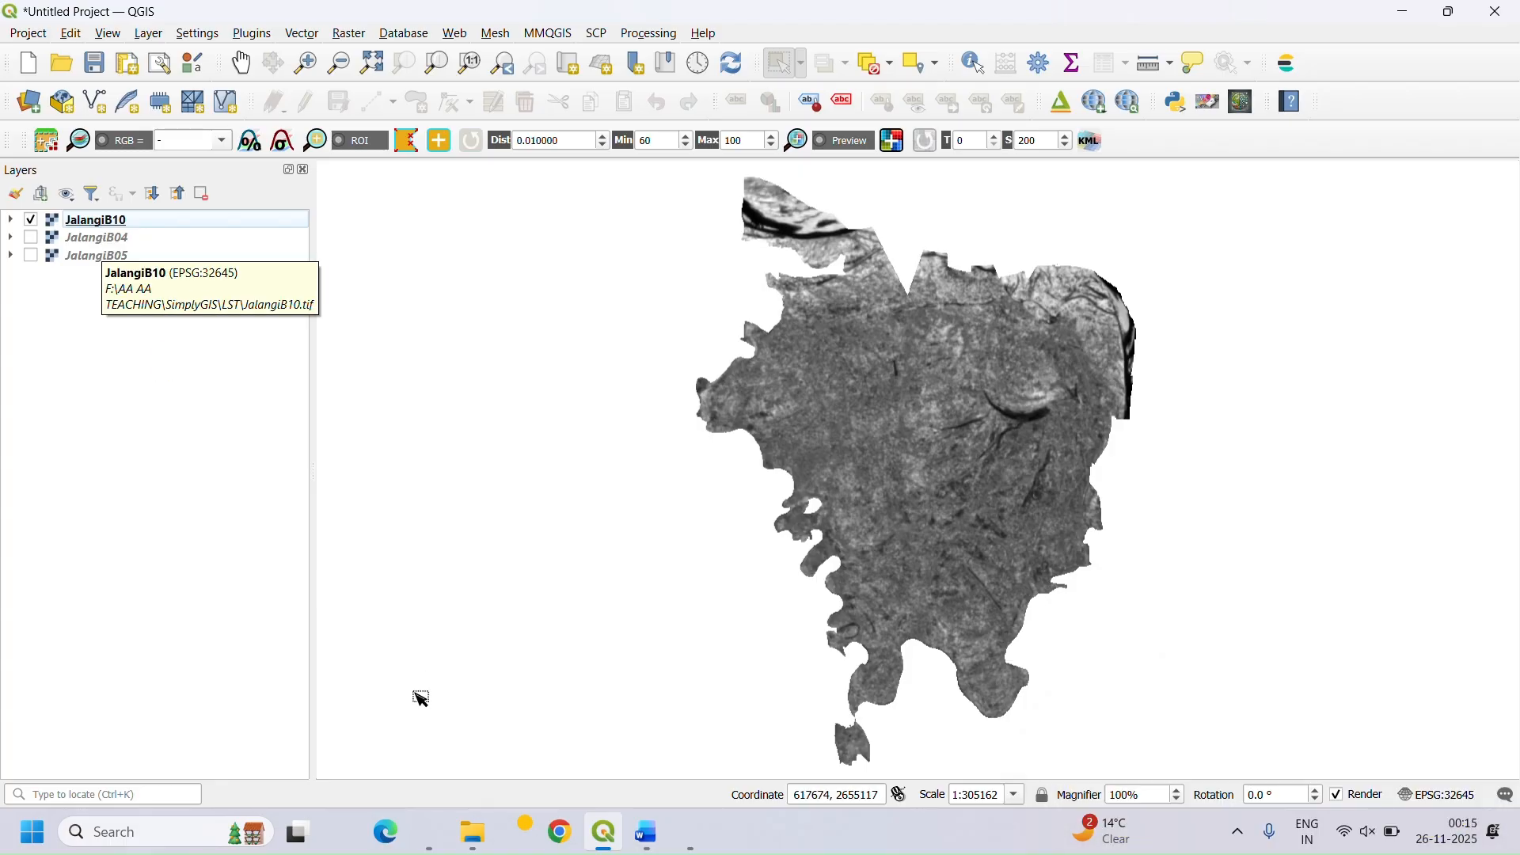
Step: Switch to the ML4_Lab3_LST.docx document in Word and review the Step 1 TOA radiance formula with its ML, Al and Qcal definitions
click(662, 835)
scroll(432, 358, up, 15)
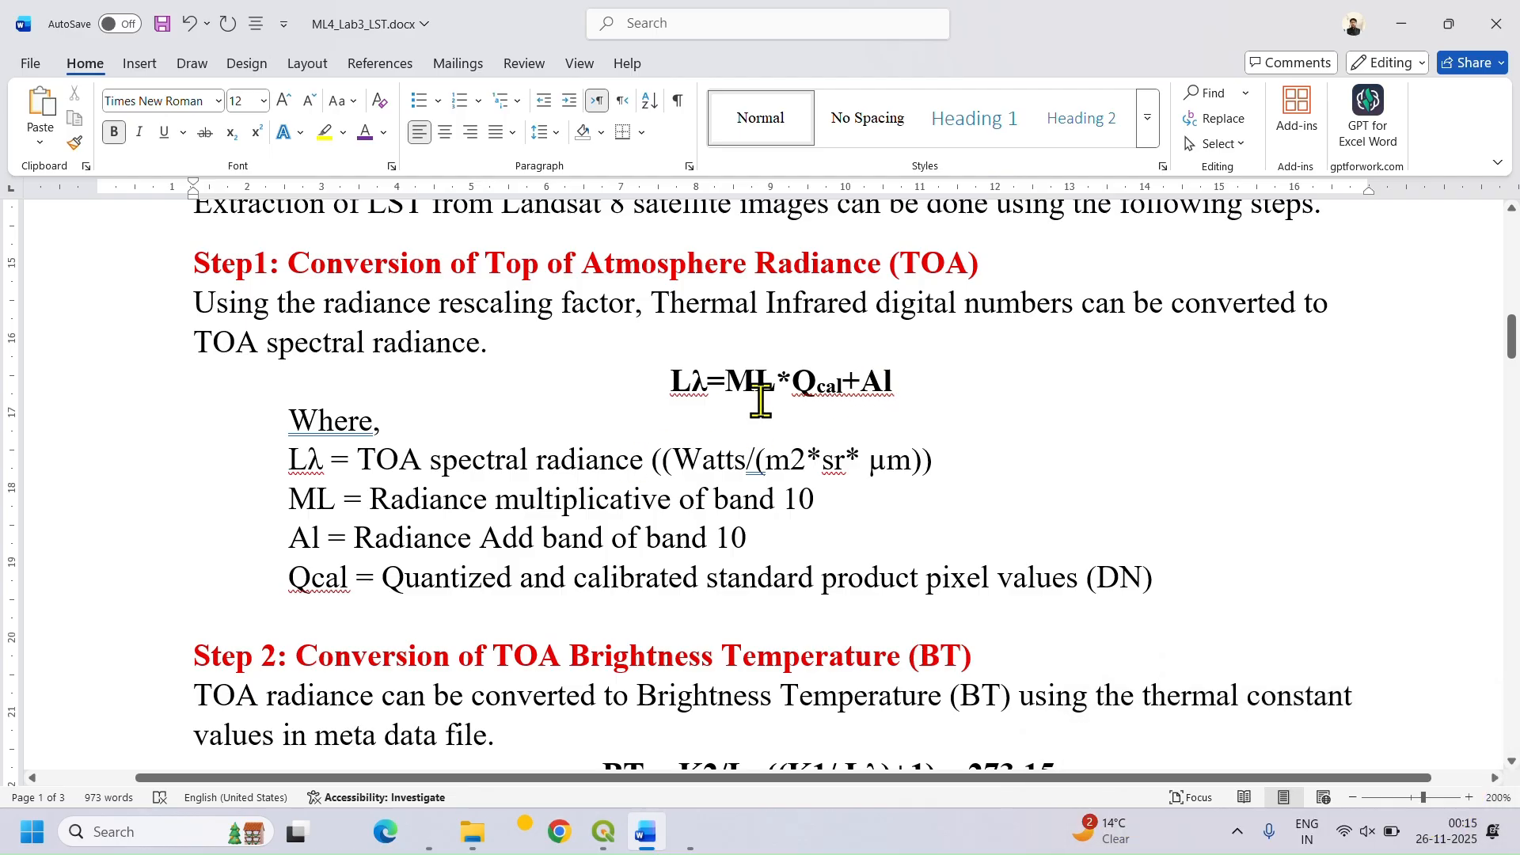
drag(373, 499, 774, 501)
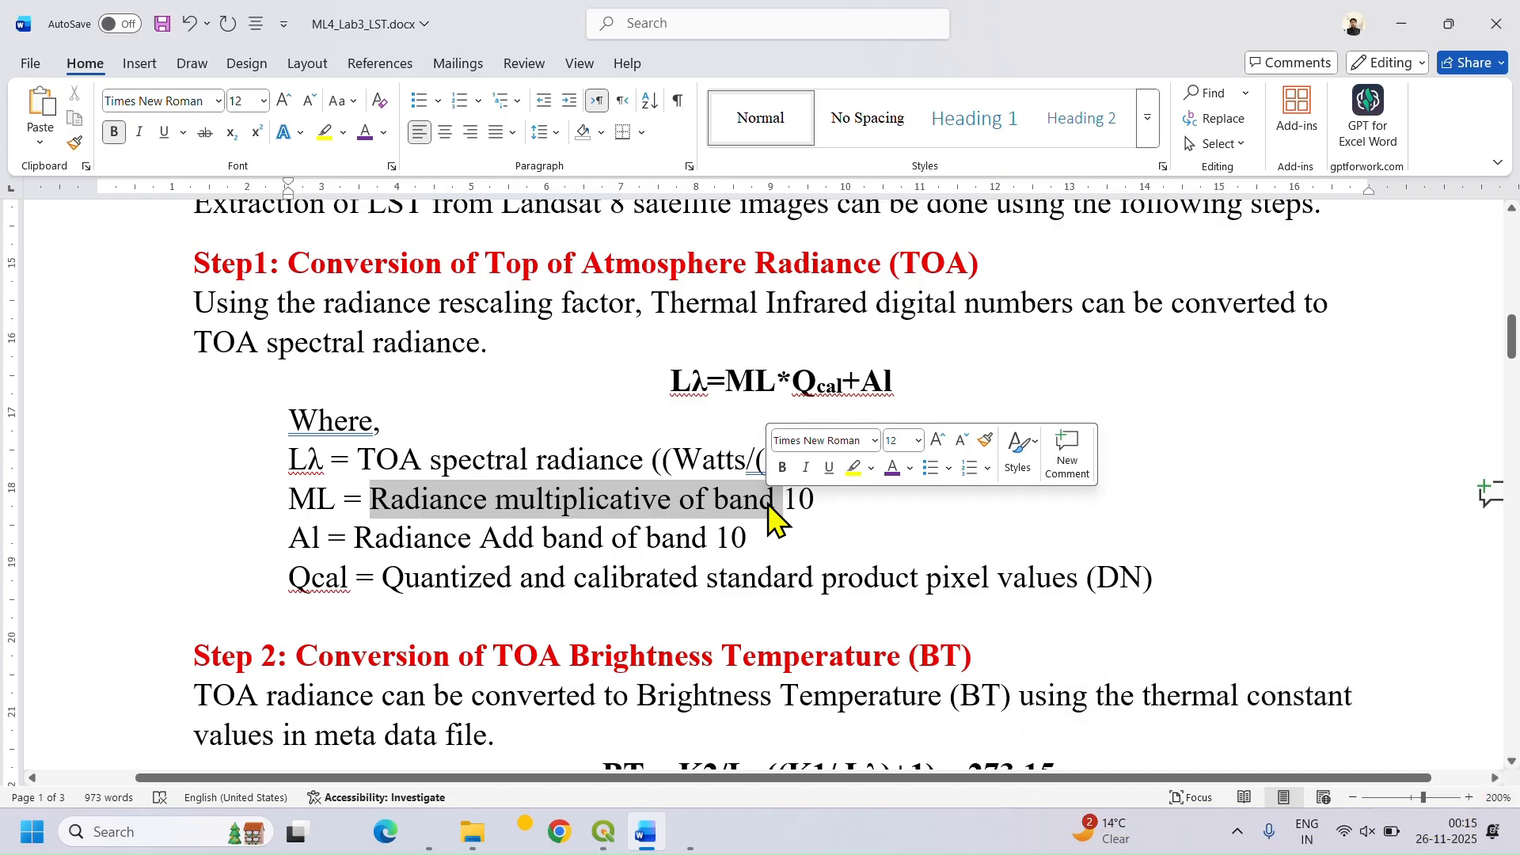
drag(356, 538, 728, 550)
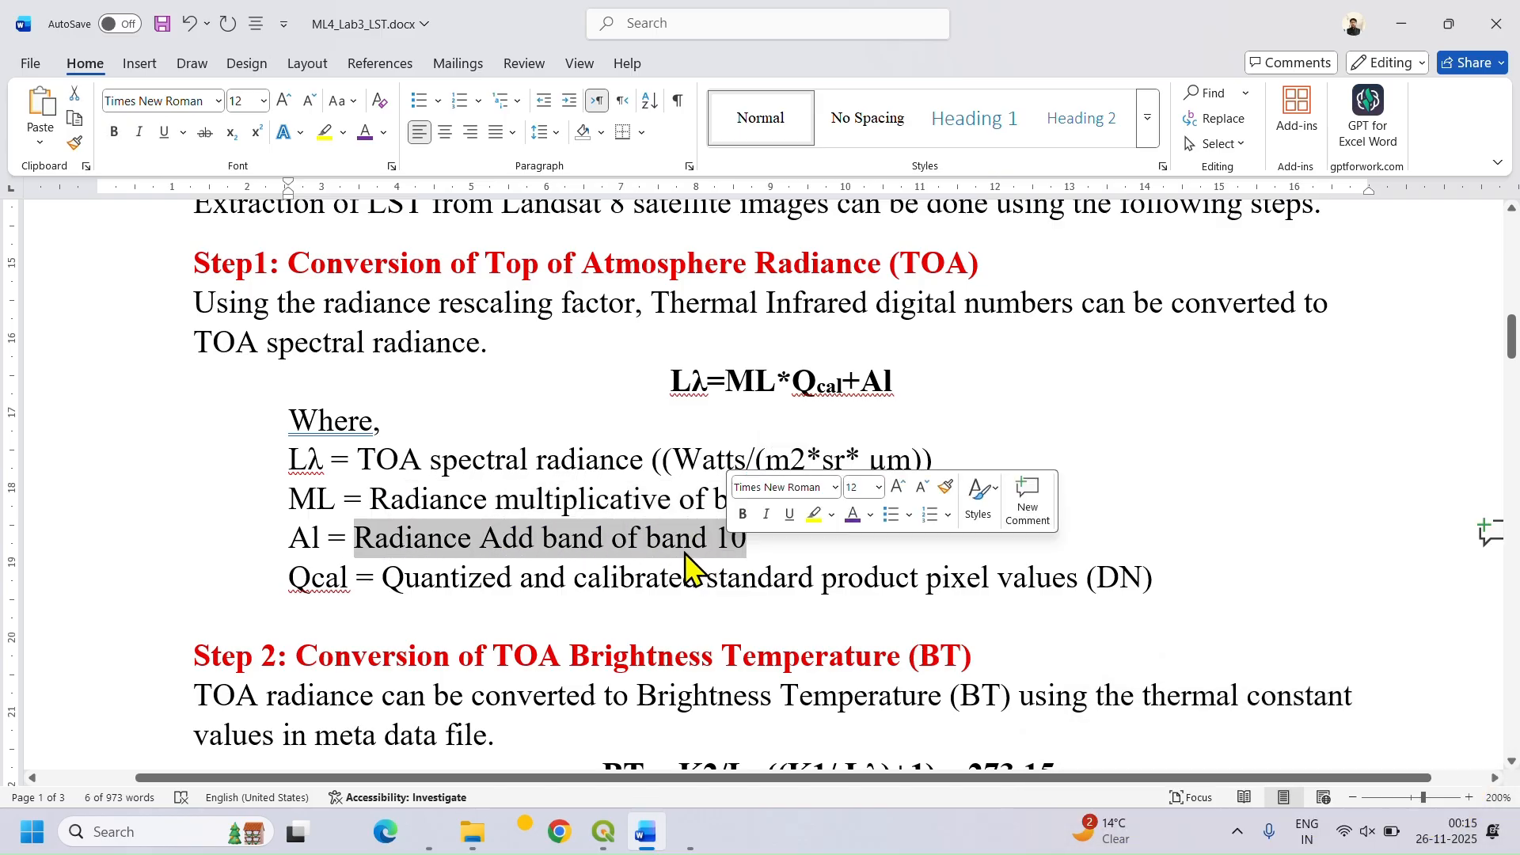
drag(794, 388, 846, 393)
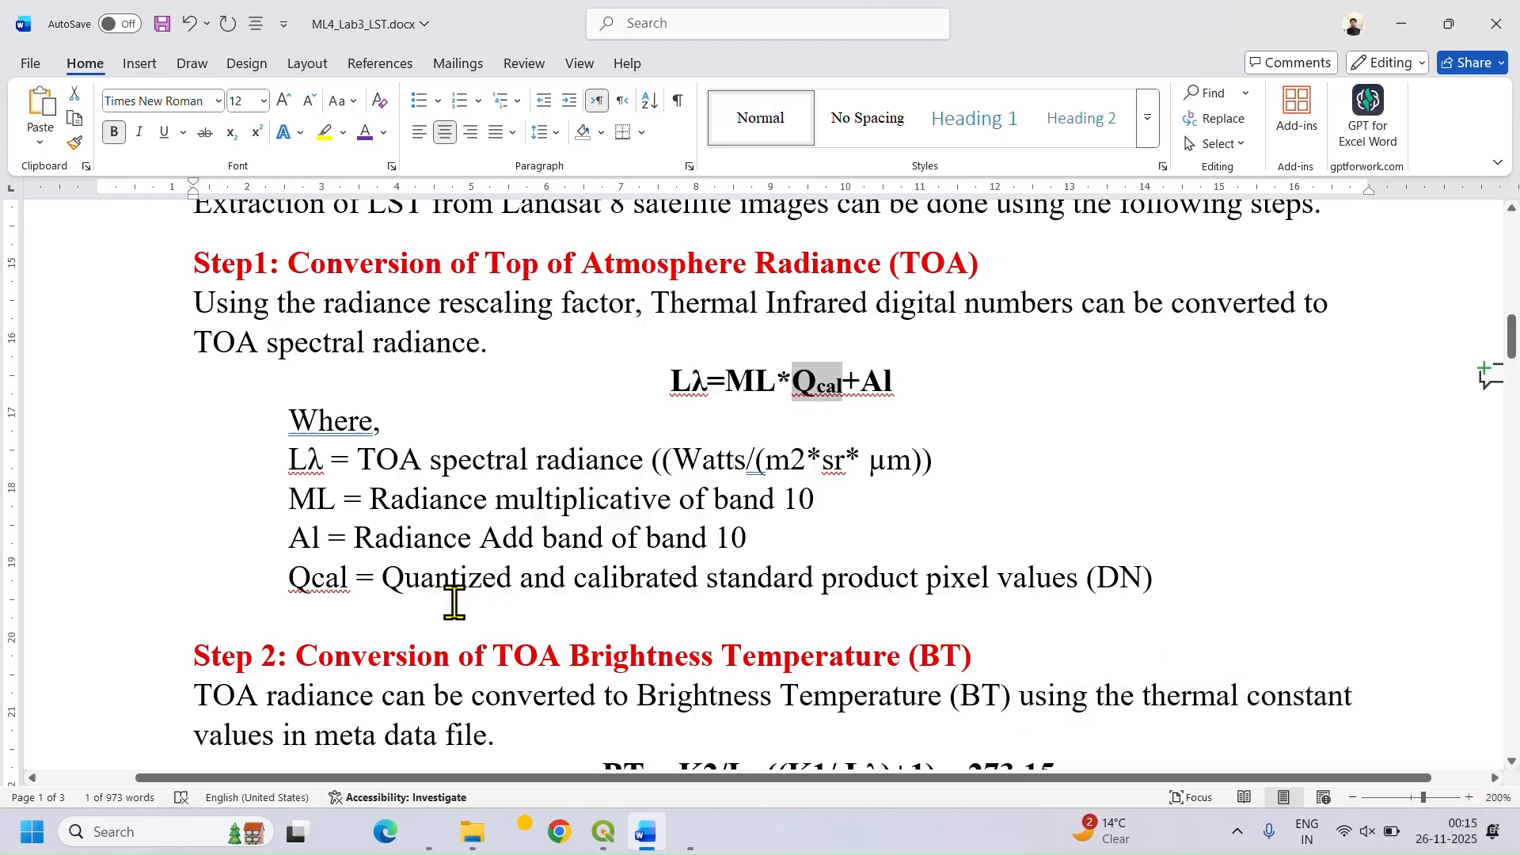
click(839, 391)
drag(843, 388, 798, 392)
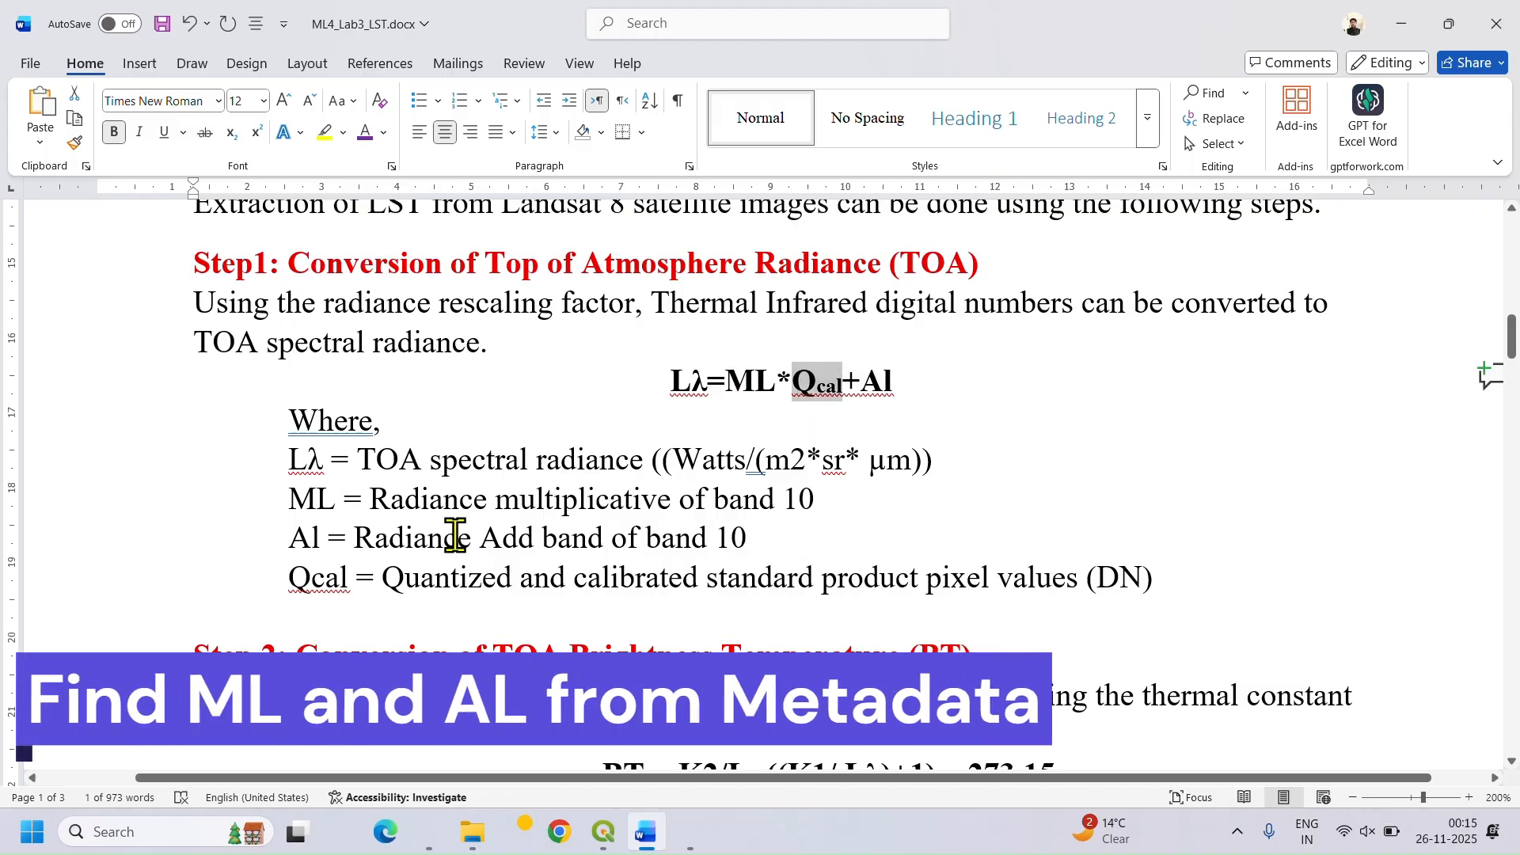
Step: Switch to the Landsat metadata text file in Notepad and locate the RADIANCE_MULT_BAND_10 and RADIANCE_ADD_BAND_10 entries
click(689, 831)
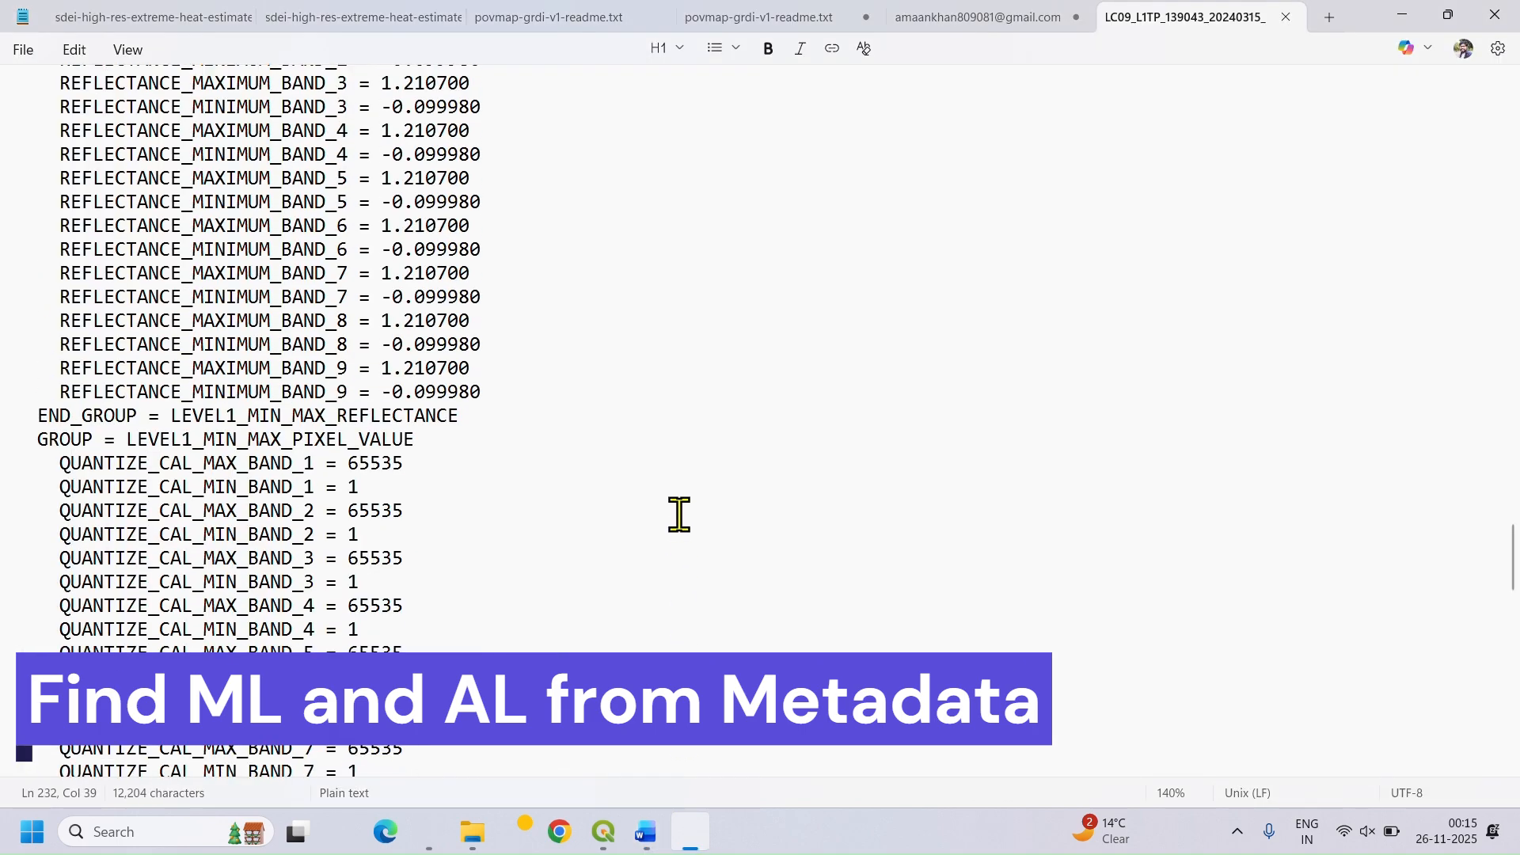
scroll(680, 514, up, 8)
drag(1515, 513, 1511, 103)
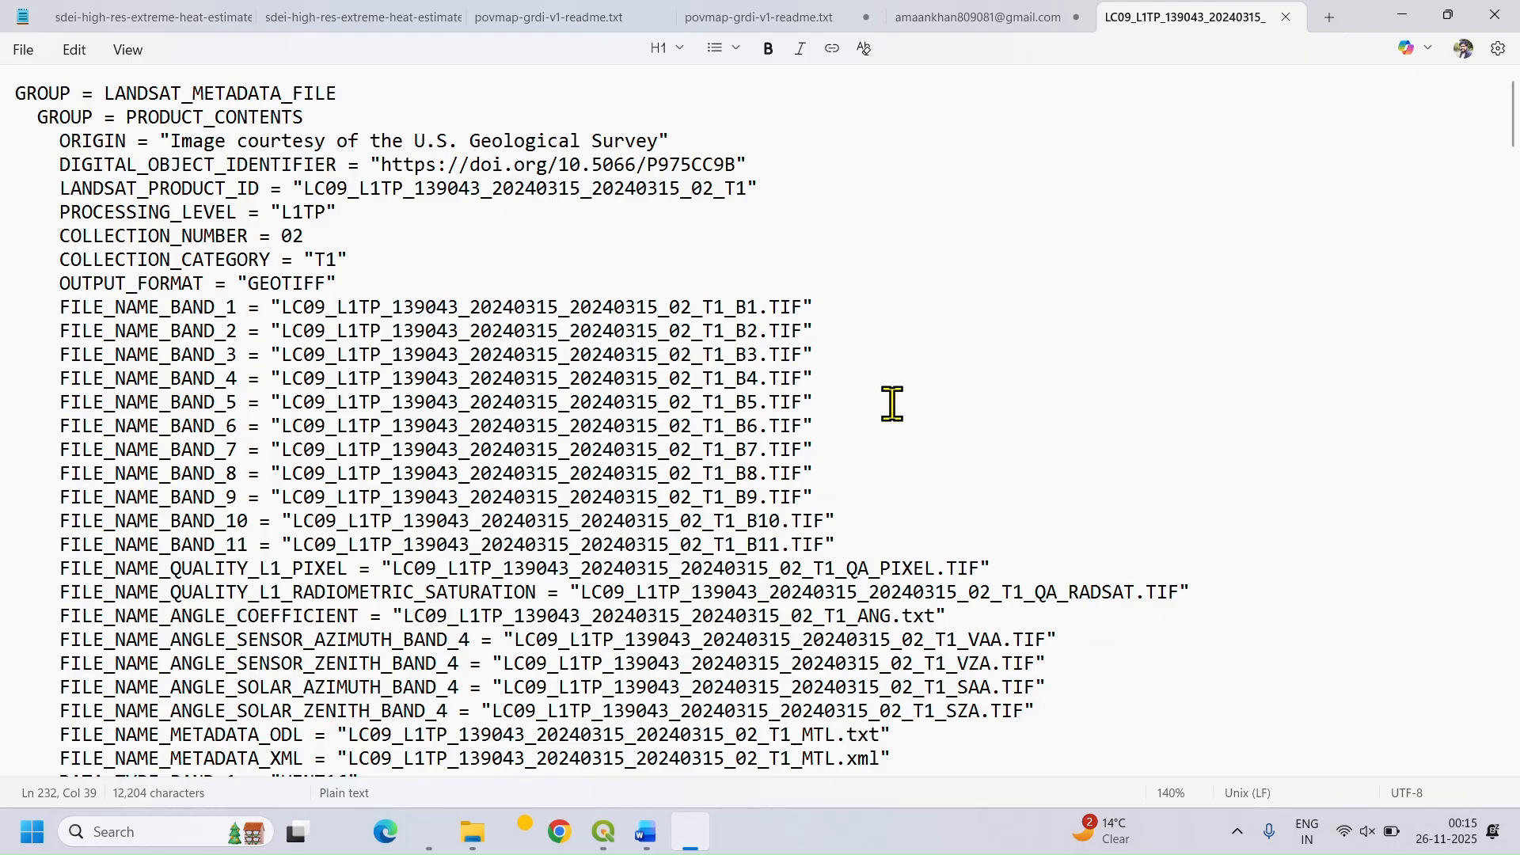
scroll(756, 363, down, 20)
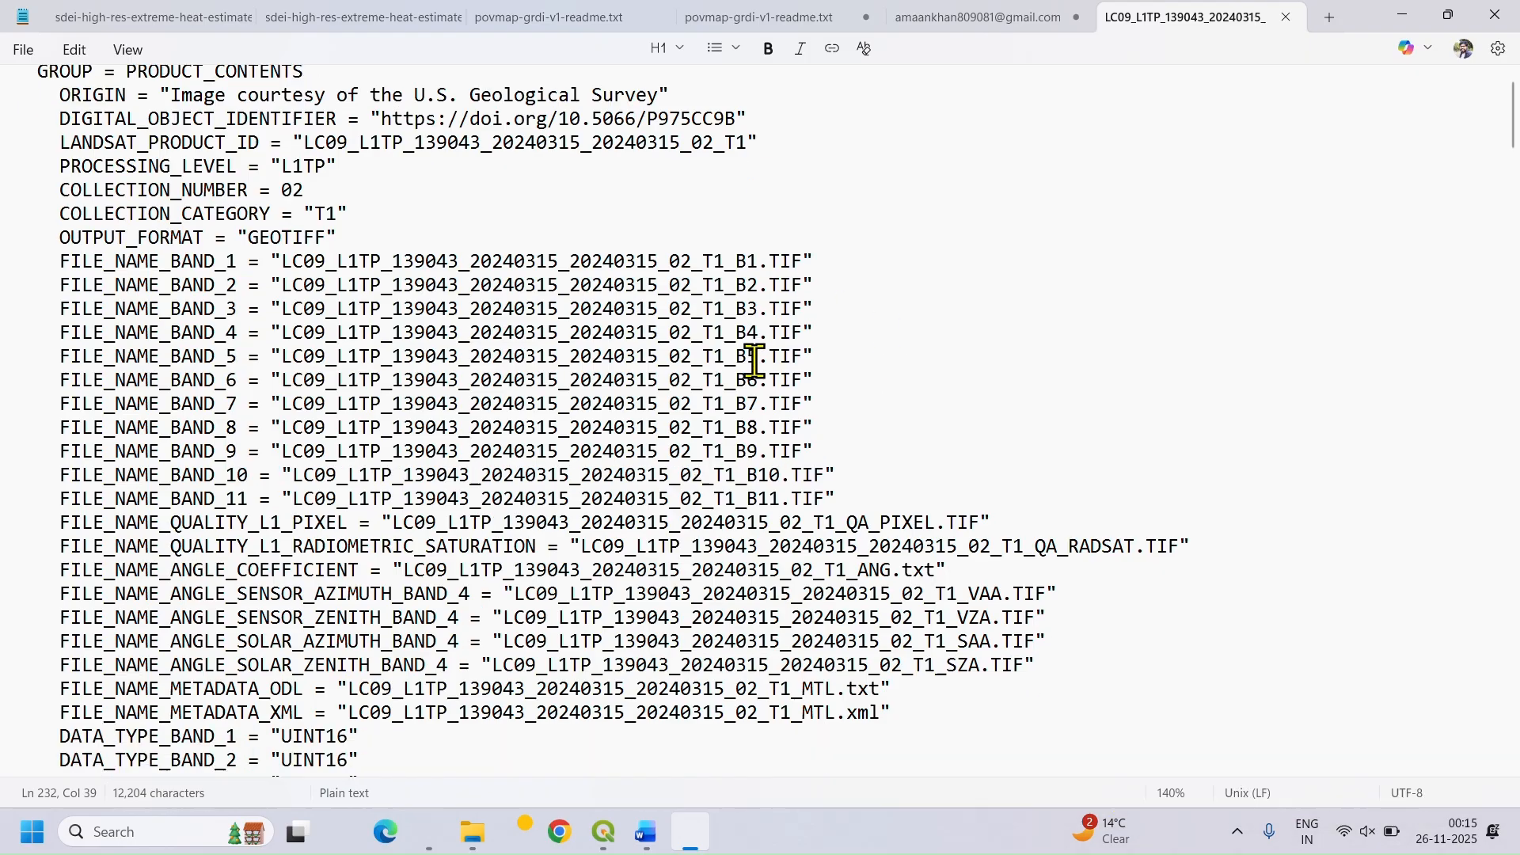
scroll(754, 363, down, 20)
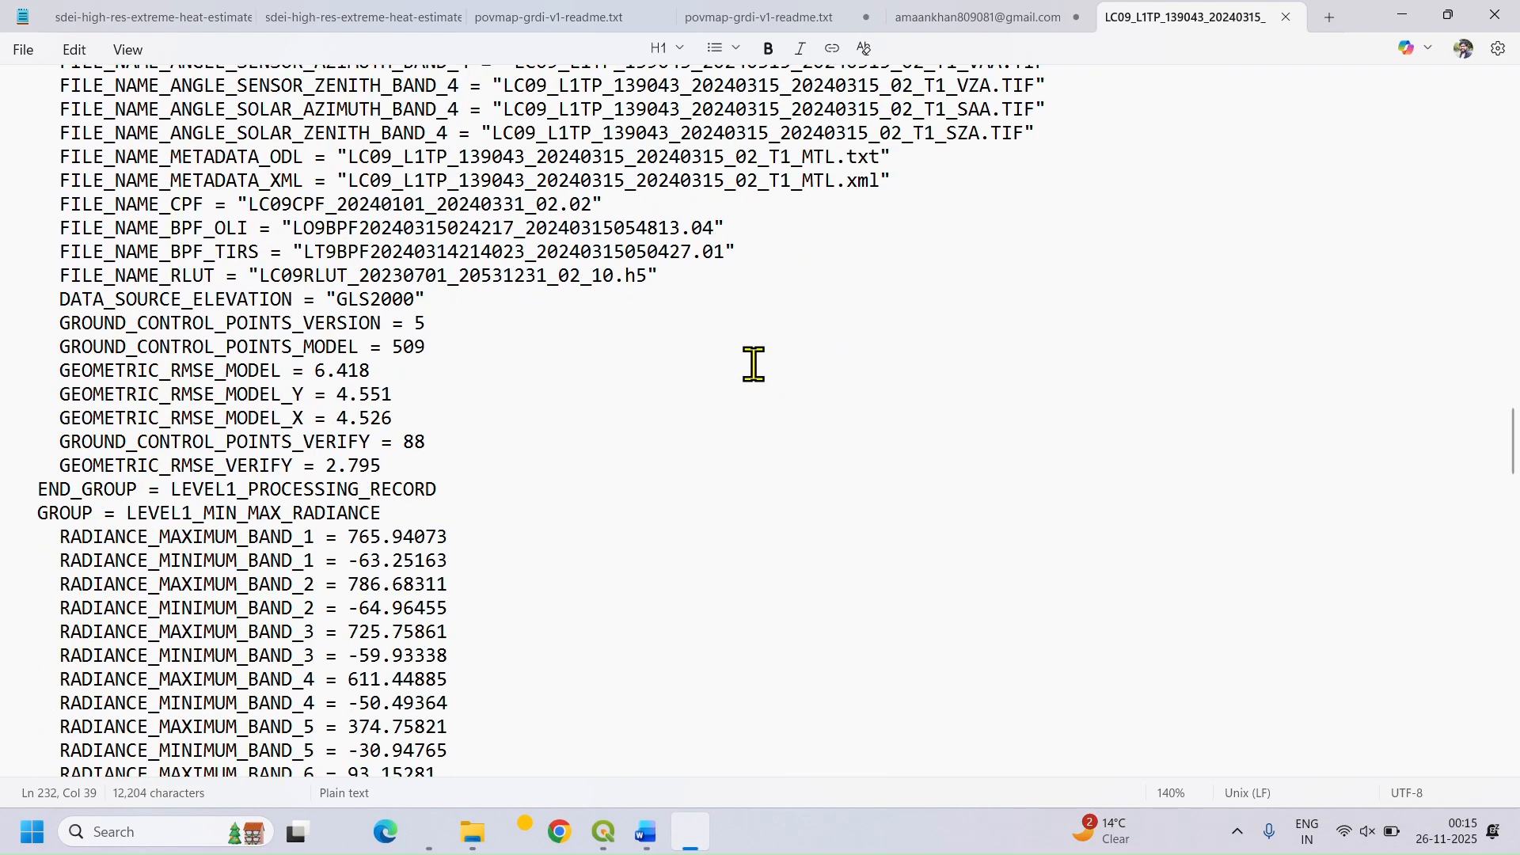
scroll(754, 369, down, 6)
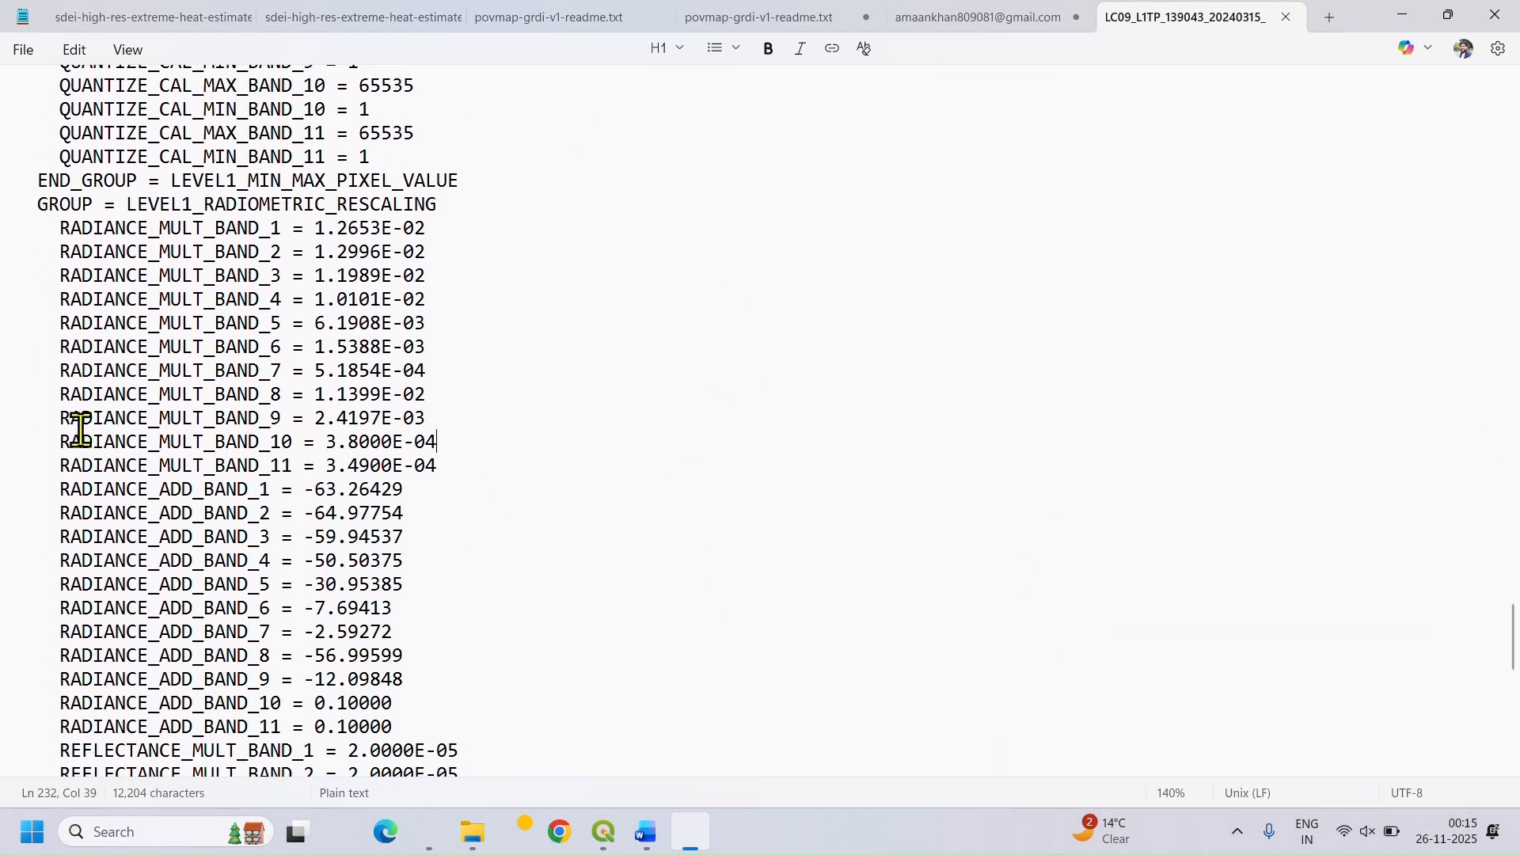
drag(61, 441, 446, 448)
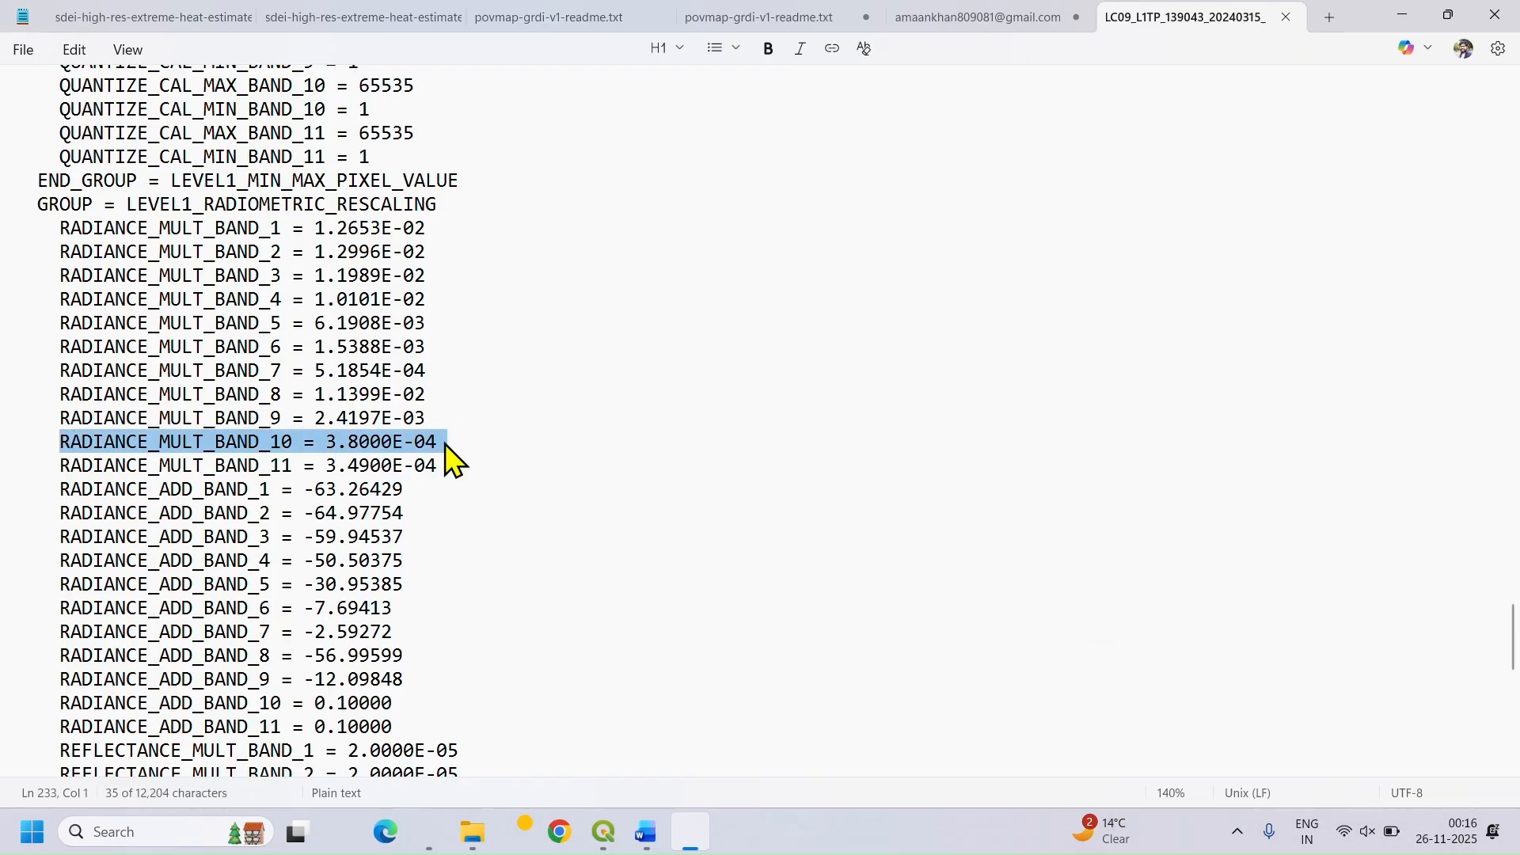
scroll(449, 455, down, 3)
mouse_move(60, 489)
mouse_down()
mouse_move(373, 490)
mouse_move(70, 491)
mouse_up()
click(213, 493)
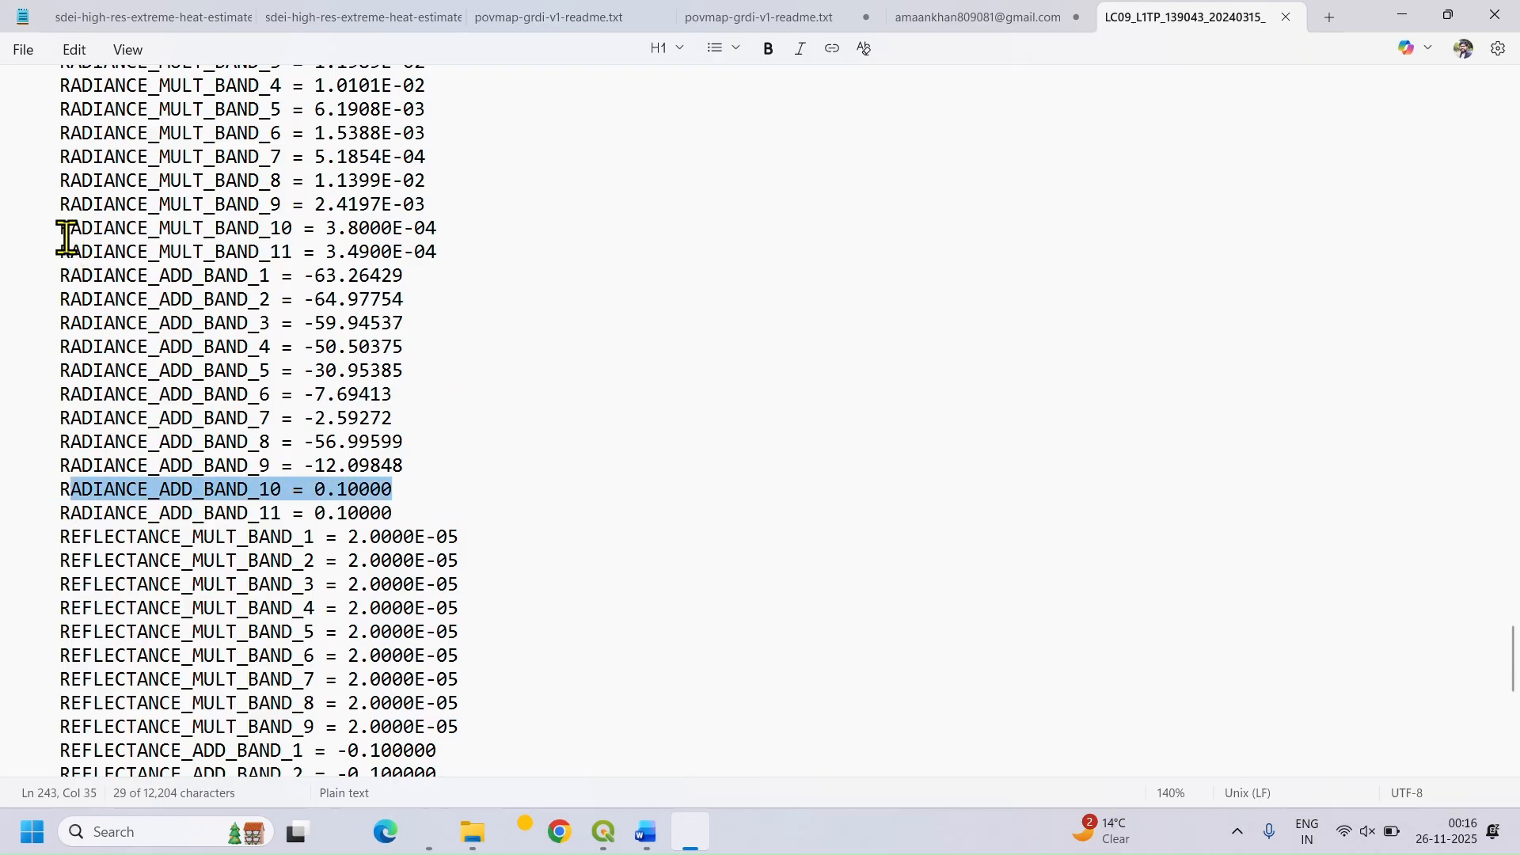
Step: Copy the RADIANCE_MULT_BAND_10 value 3.8000E-04 from the metadata file
drag(66, 238, 334, 228)
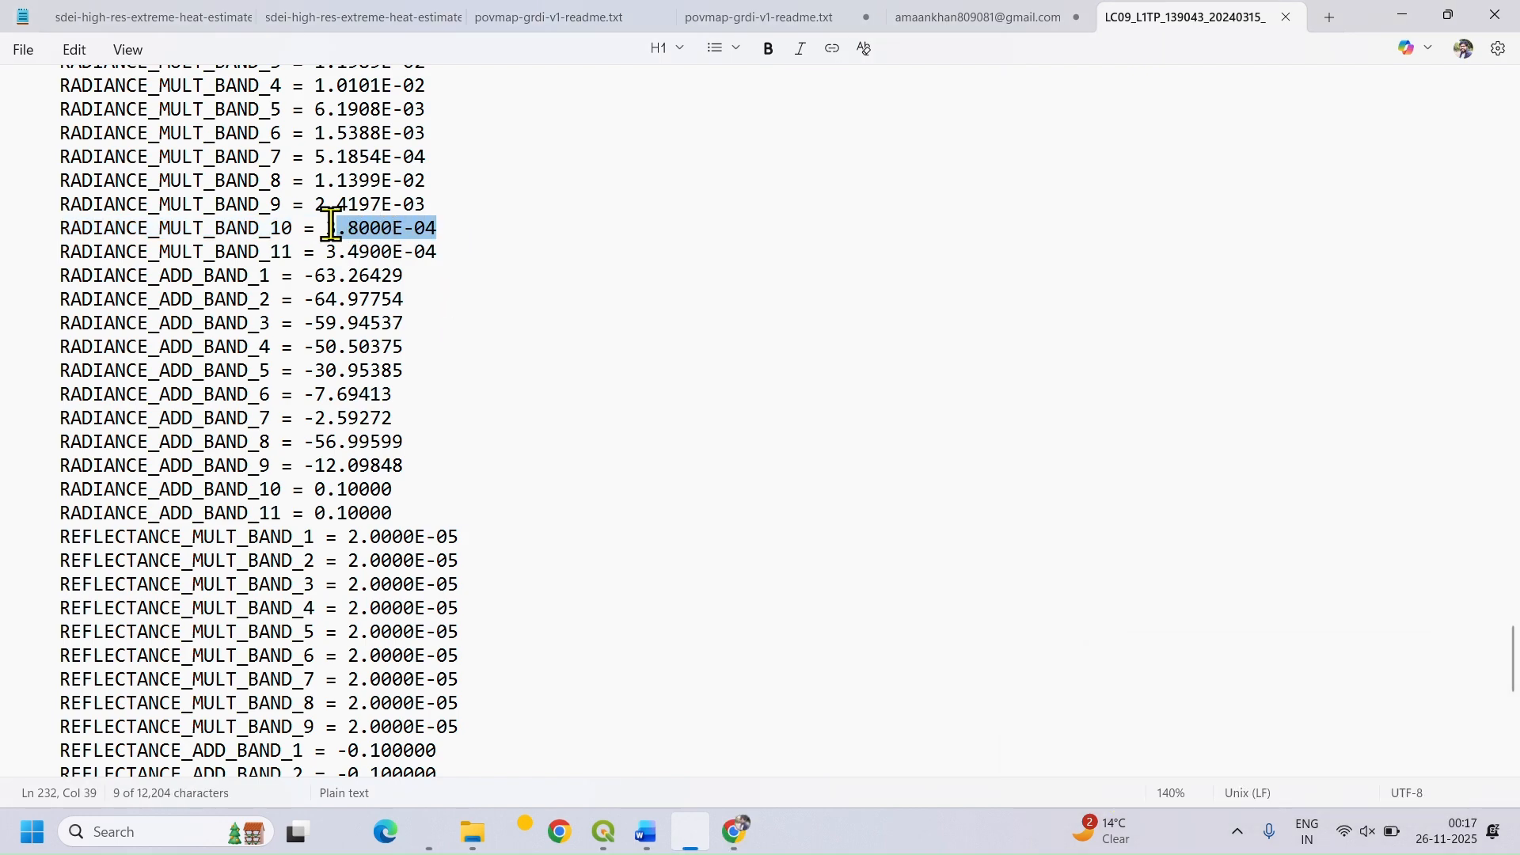
click(359, 242)
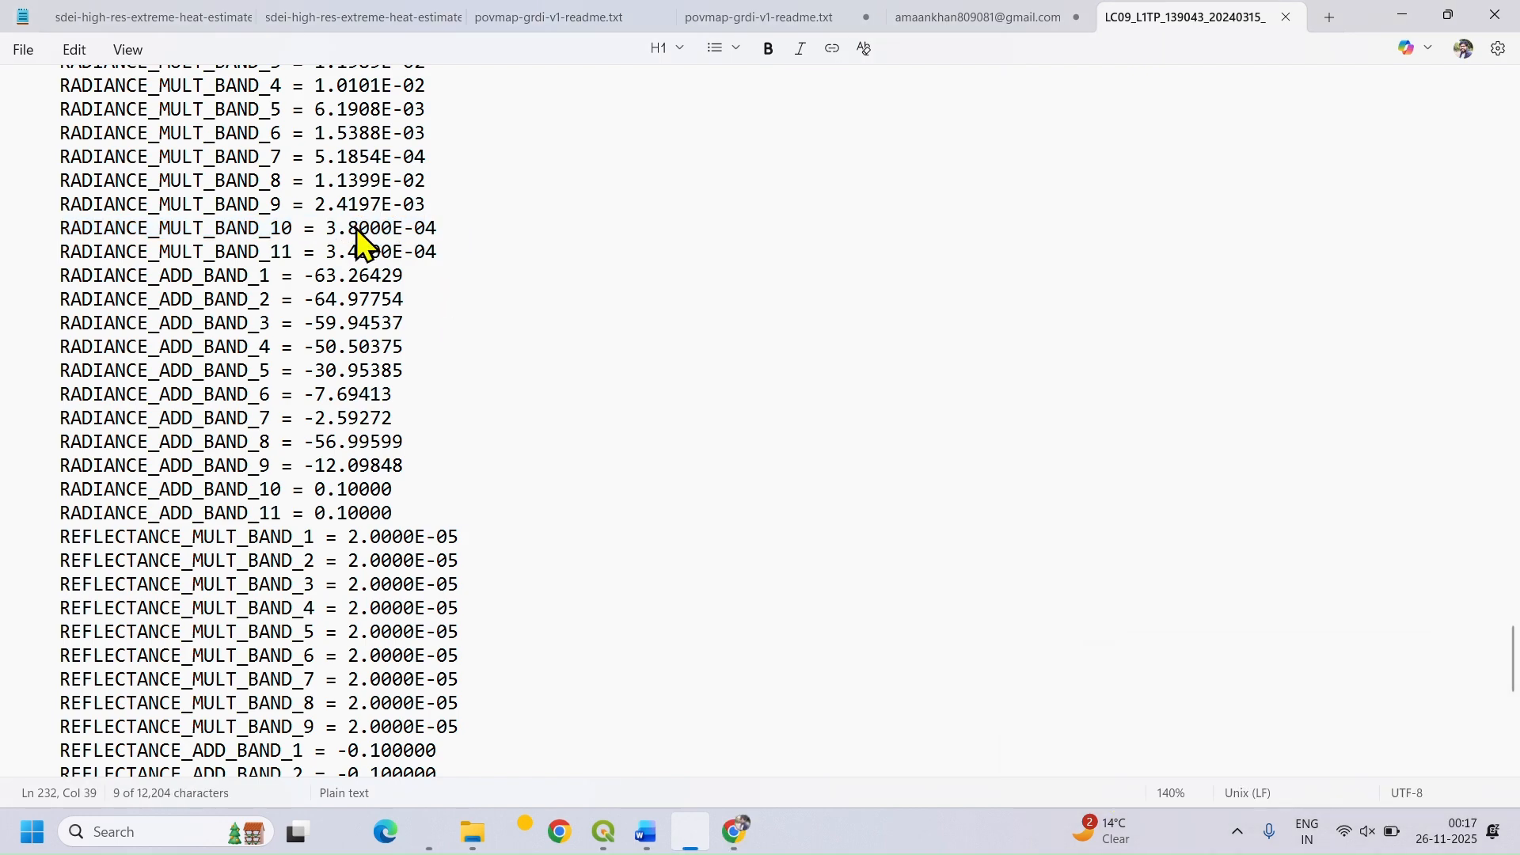
drag(439, 230, 325, 236)
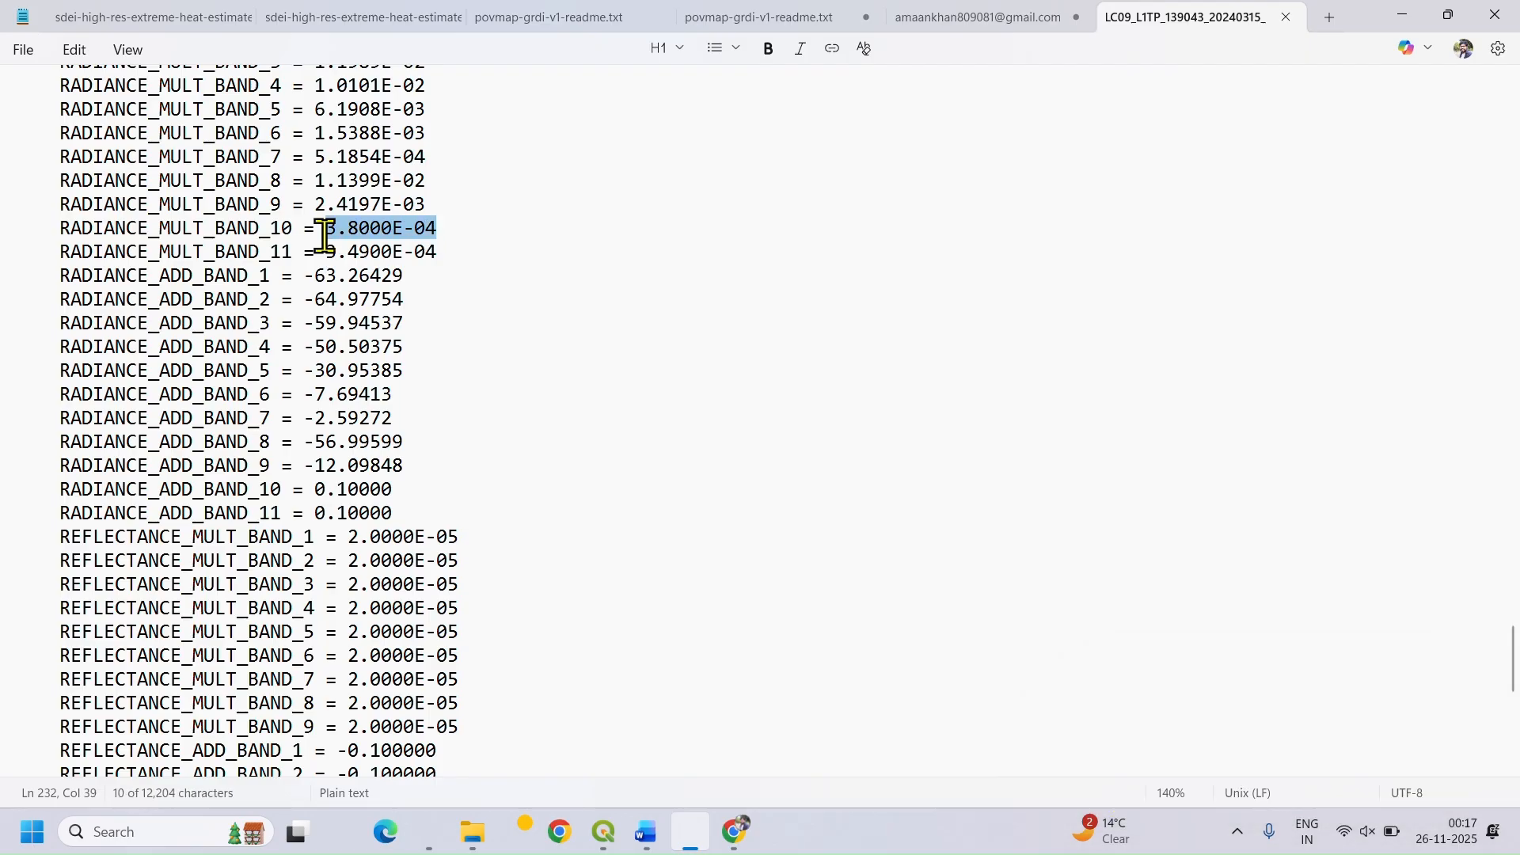
click(435, 245)
drag(442, 231, 325, 230)
Step: Launch Excel, create a blank workbook and maximize its window
click(31, 832)
click(35, 838)
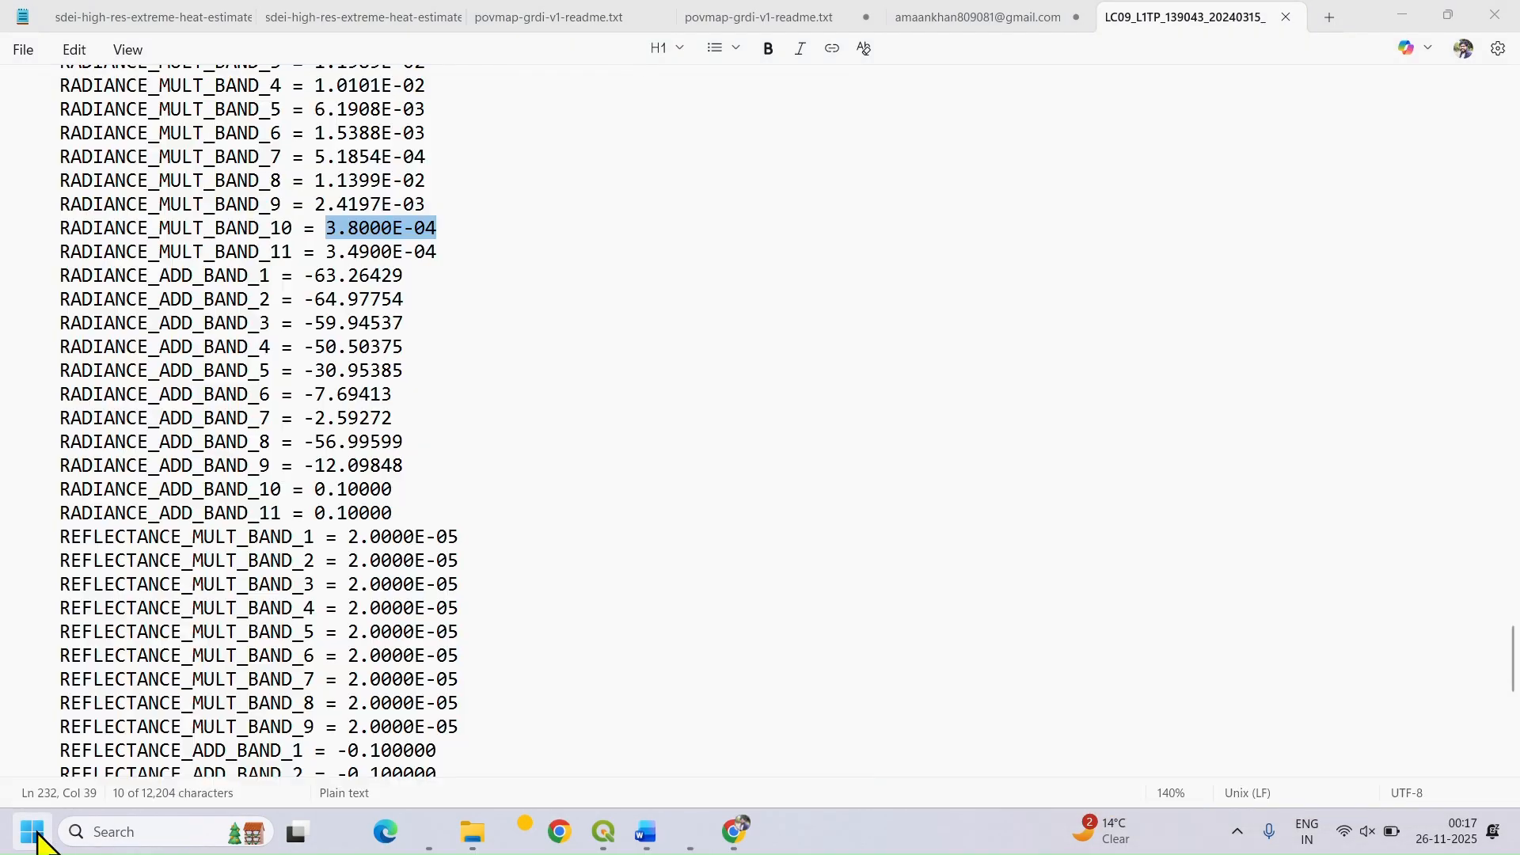
click(36, 834)
text(excel)
key(Return)
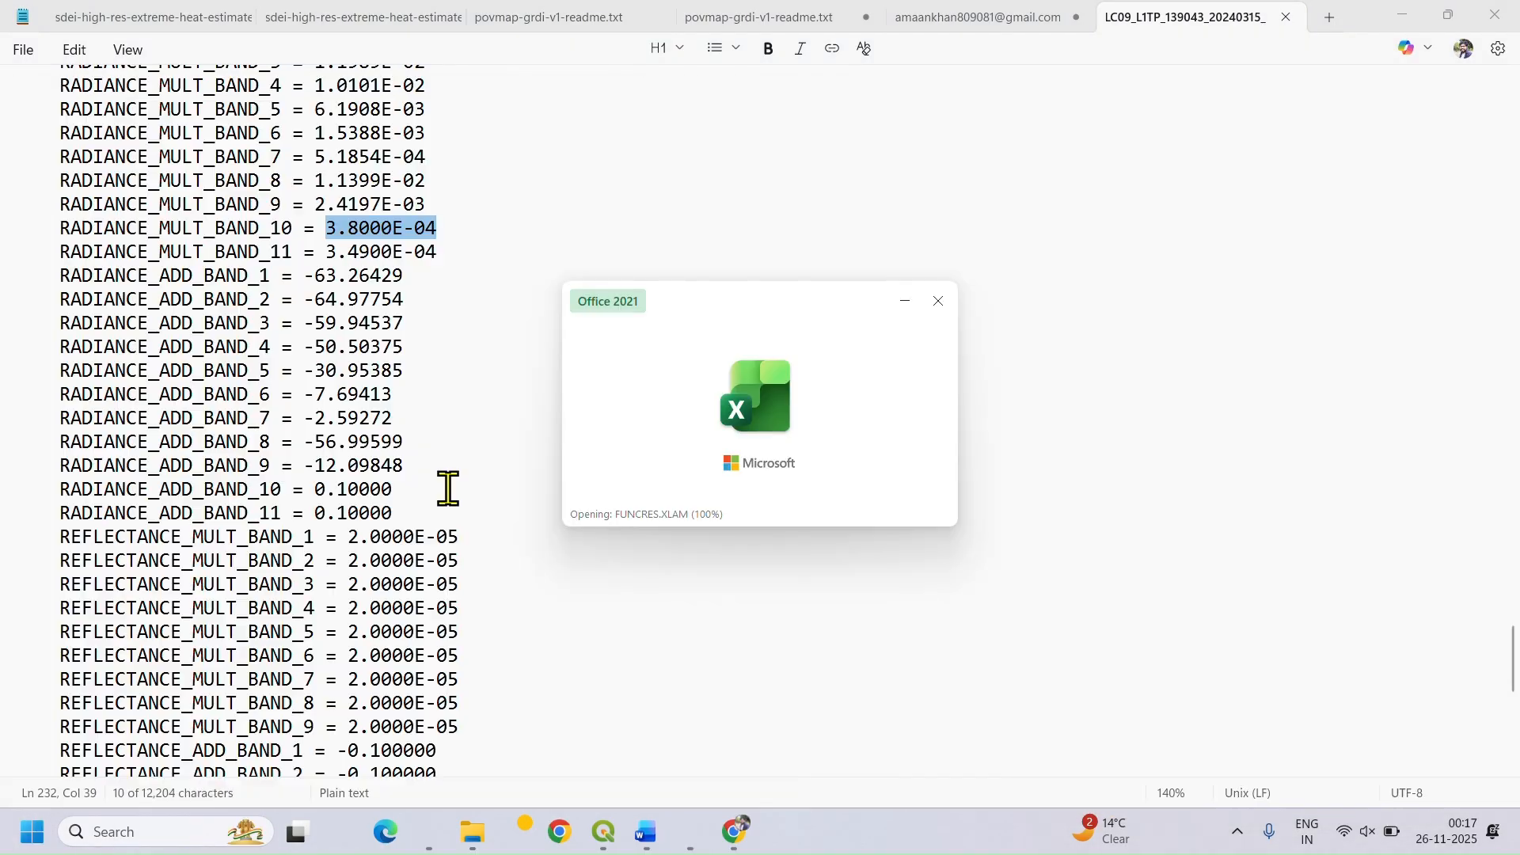
click(709, 448)
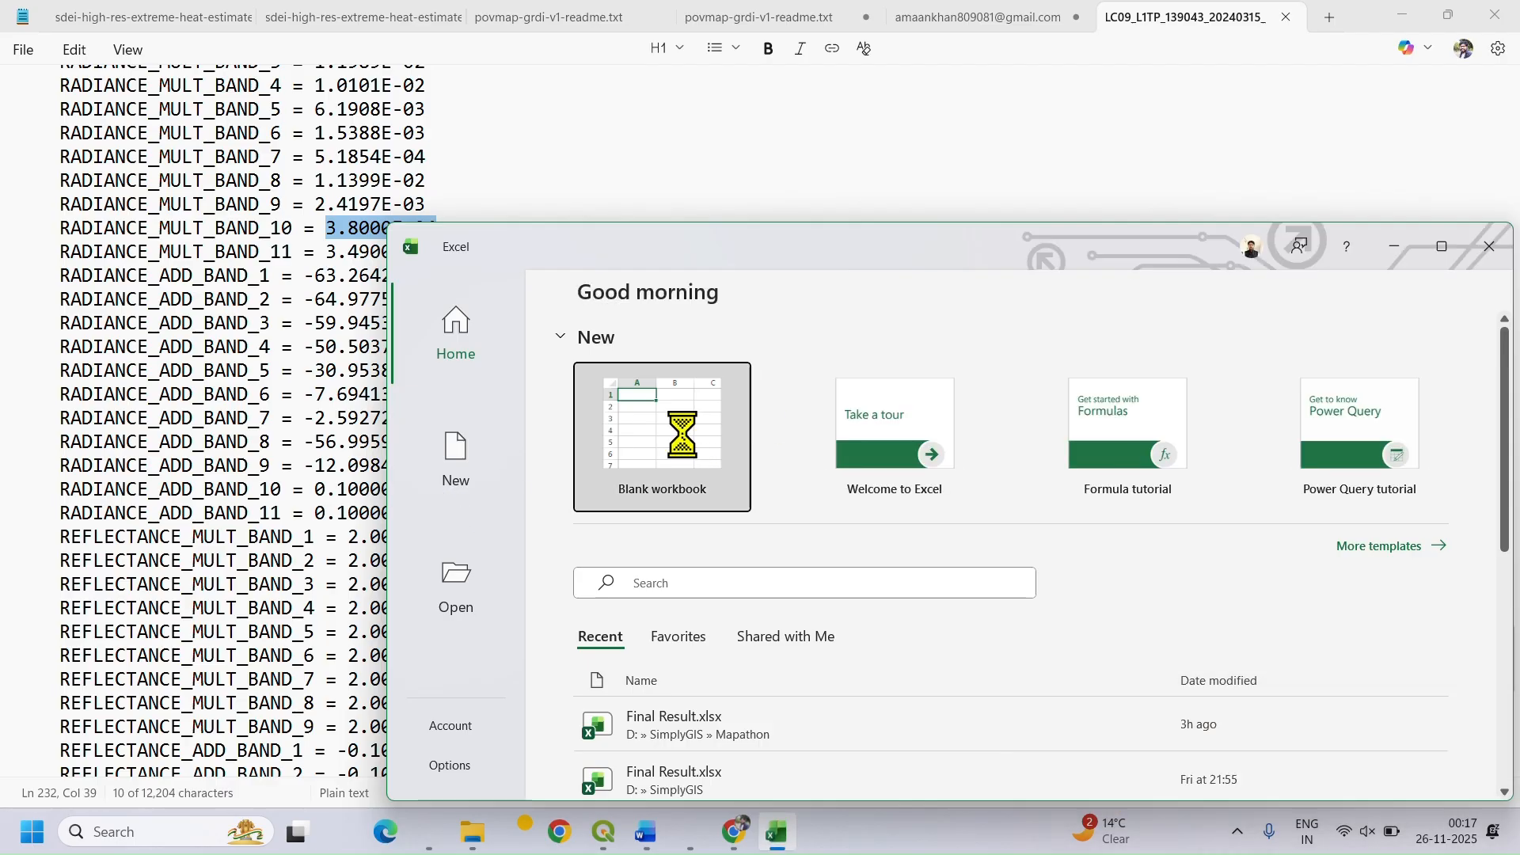
double_click(1199, 231)
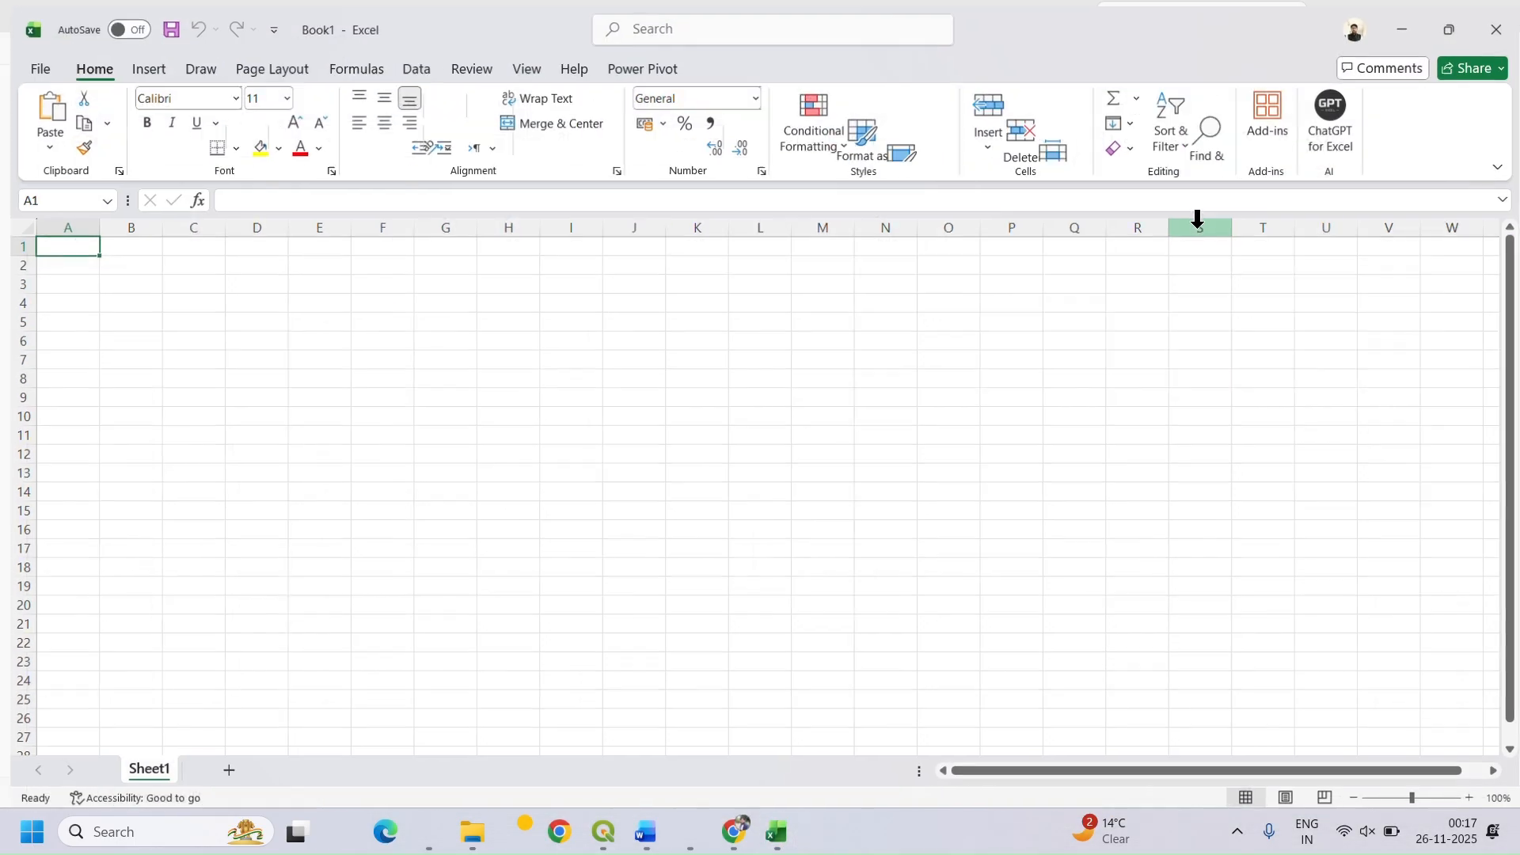
Step: Paste the copied band 10 radiance multiplier into cell B2 and select its decimal form 0.00038
click(130, 262)
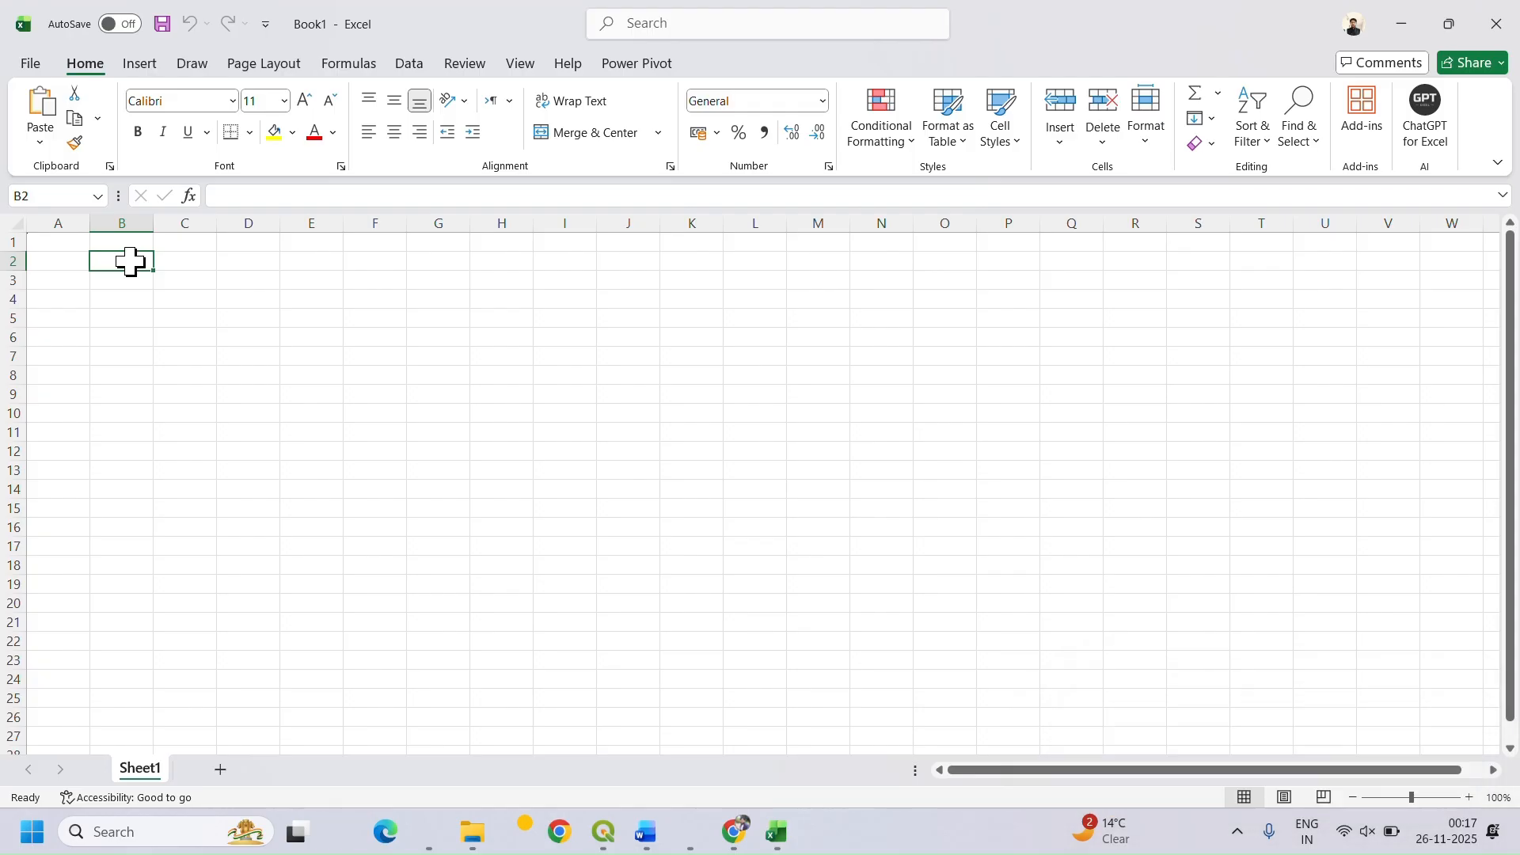
key(ctrl+v)
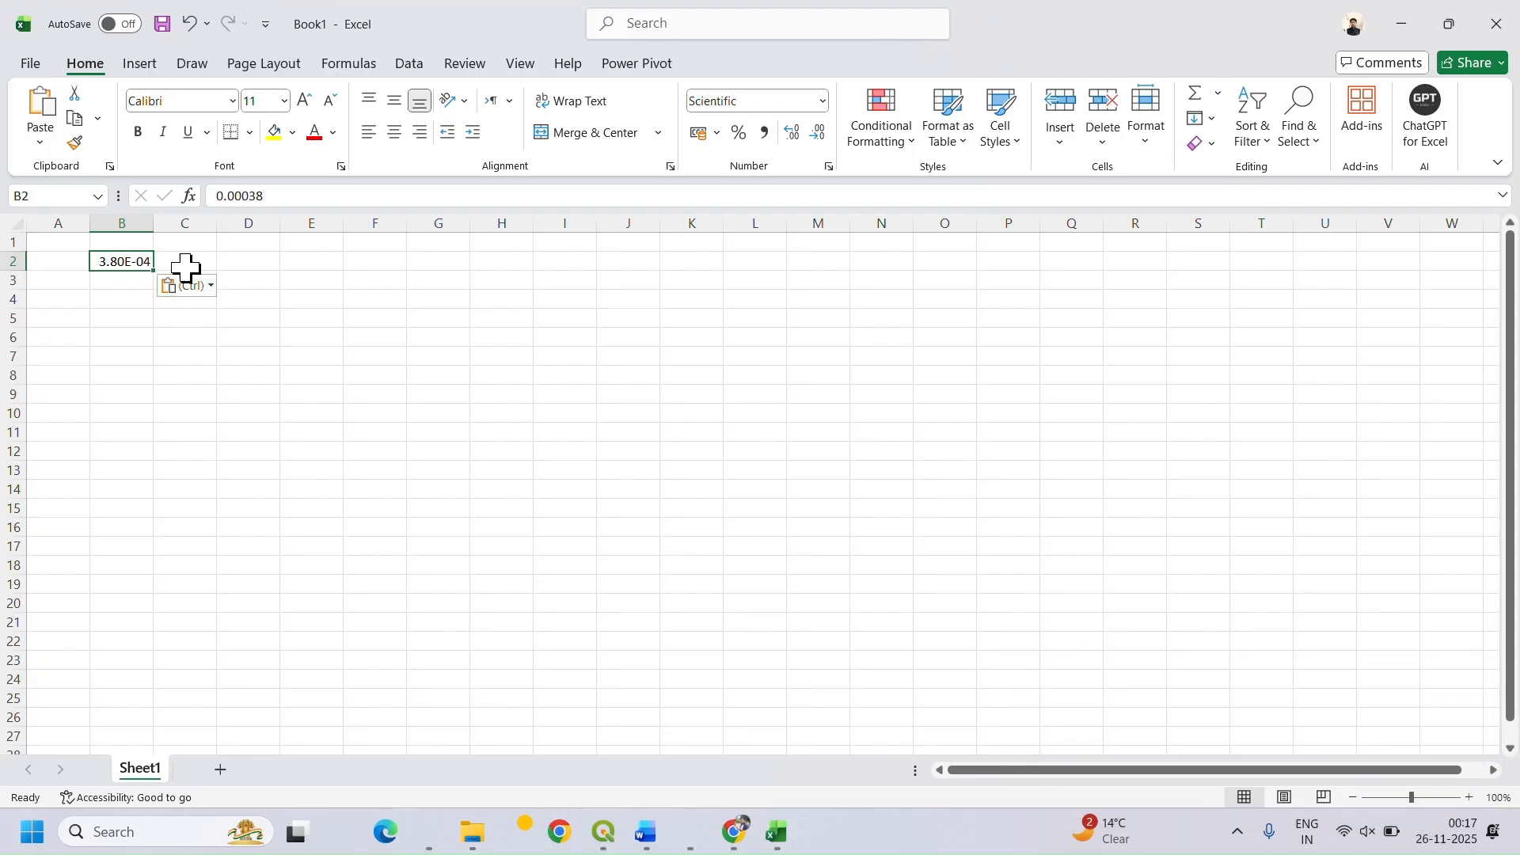
click(286, 196)
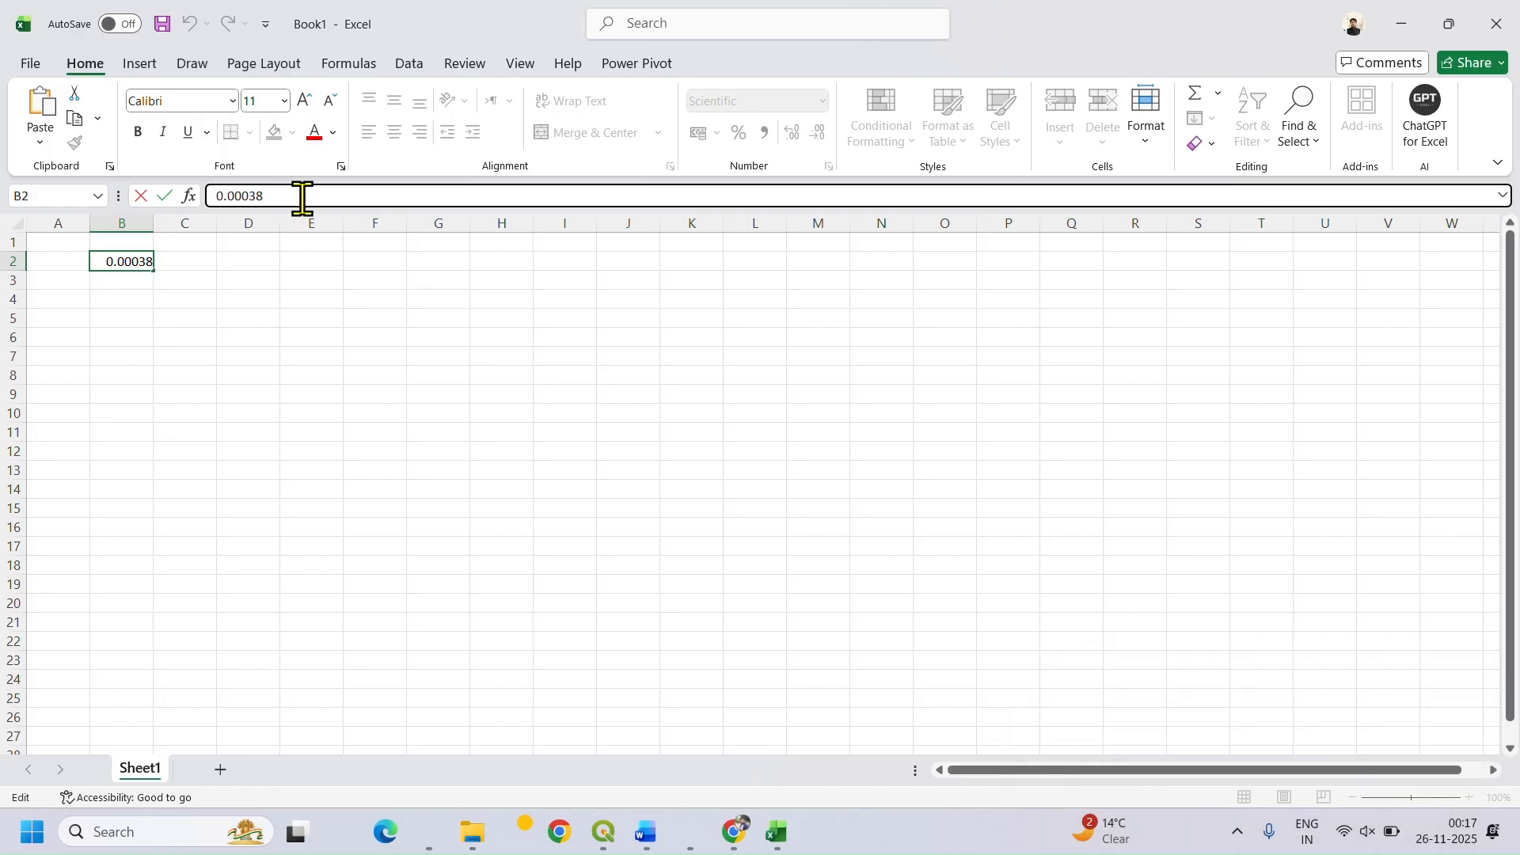
drag(296, 196, 226, 196)
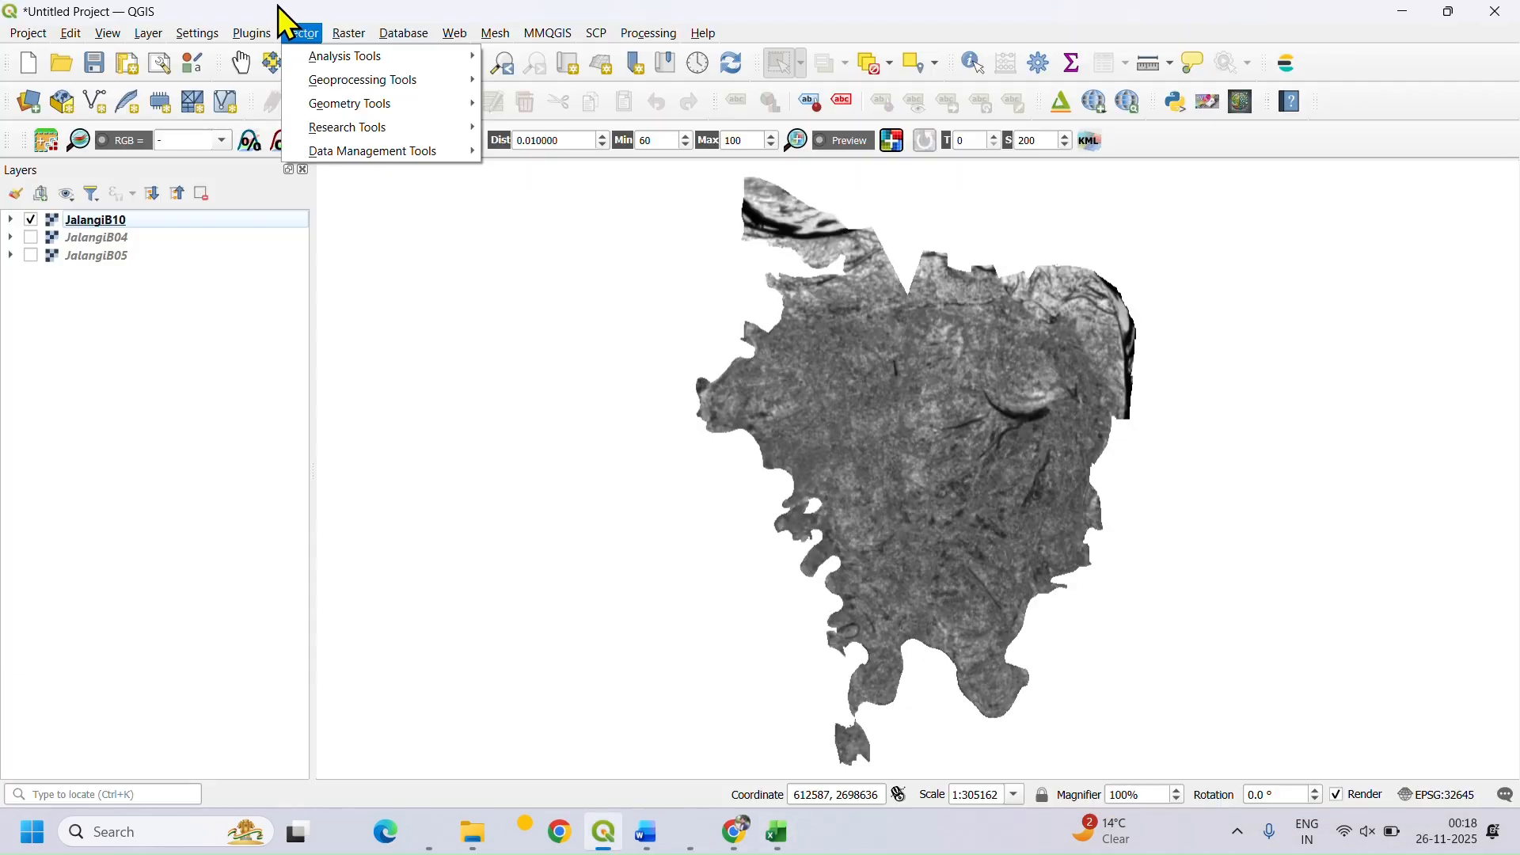
Step: Switch to QGIS, open the Raster Calculator, and check the TOA radiance formula in the Word document
click(273, 31)
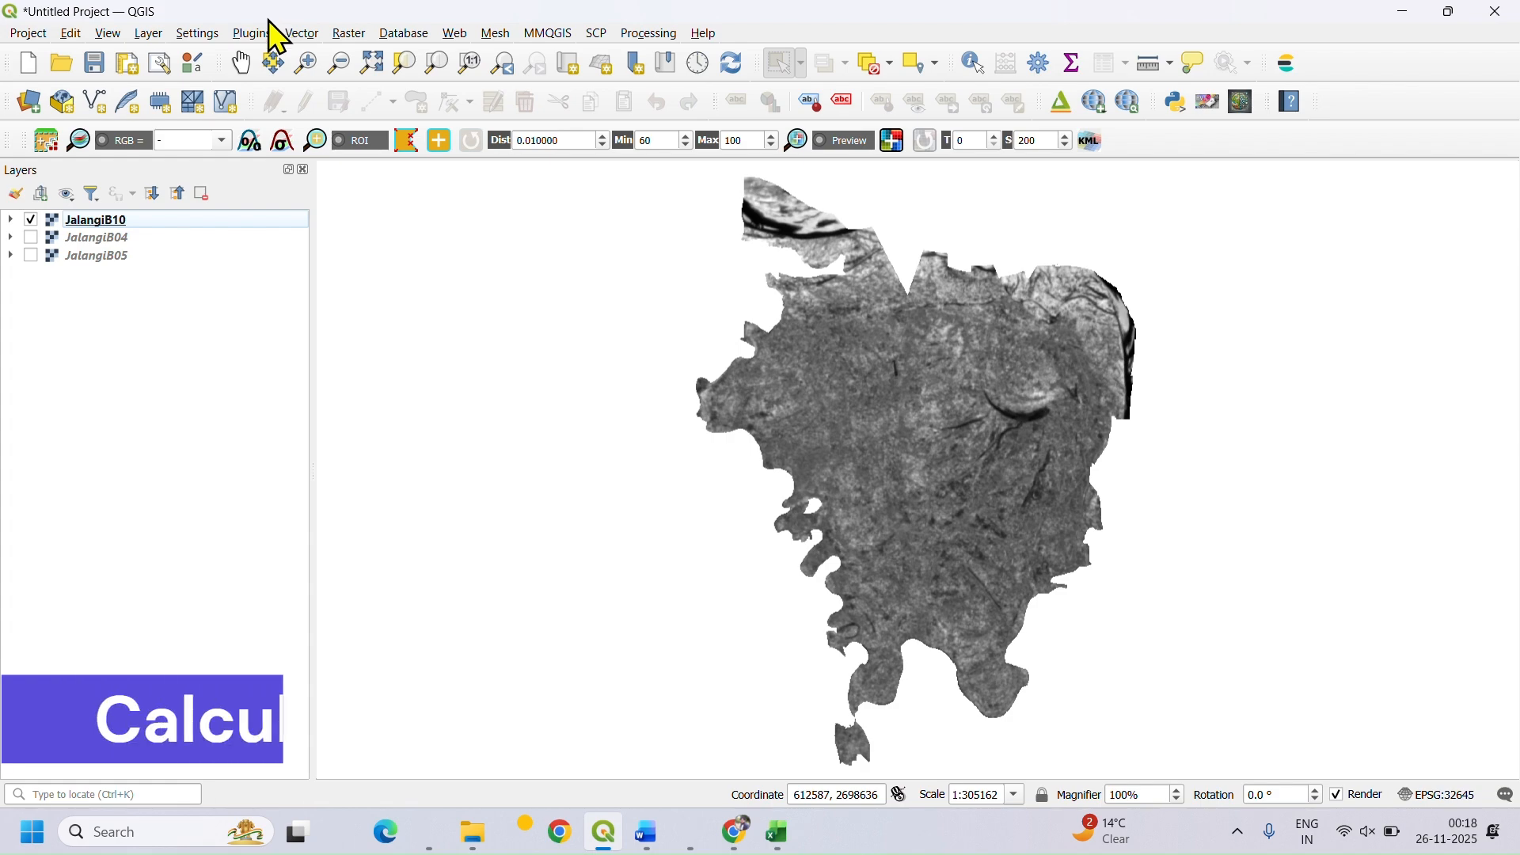
click(360, 34)
click(379, 55)
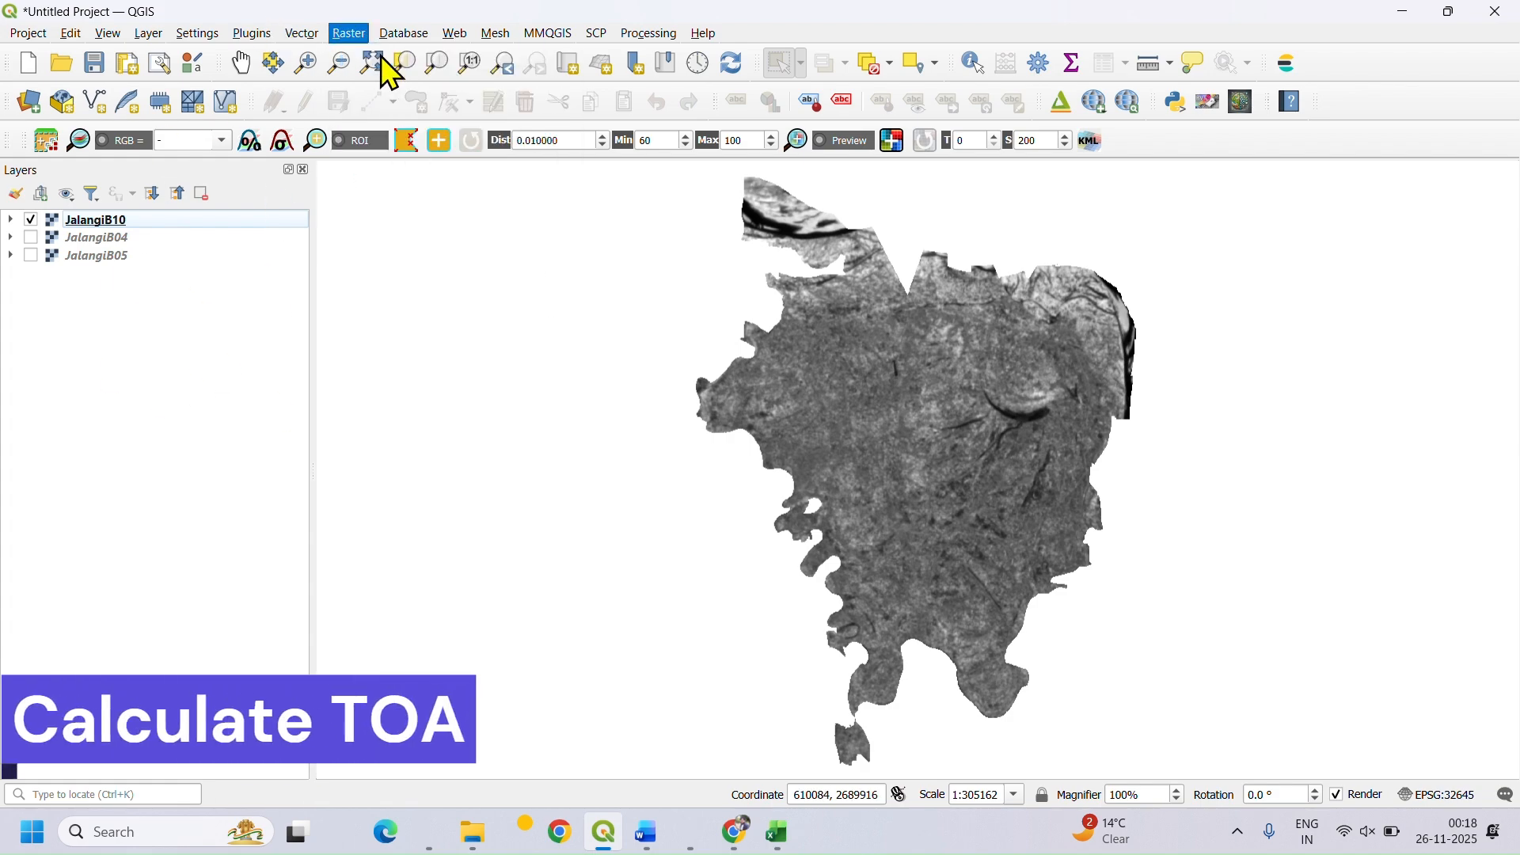
drag(686, 127, 842, 181)
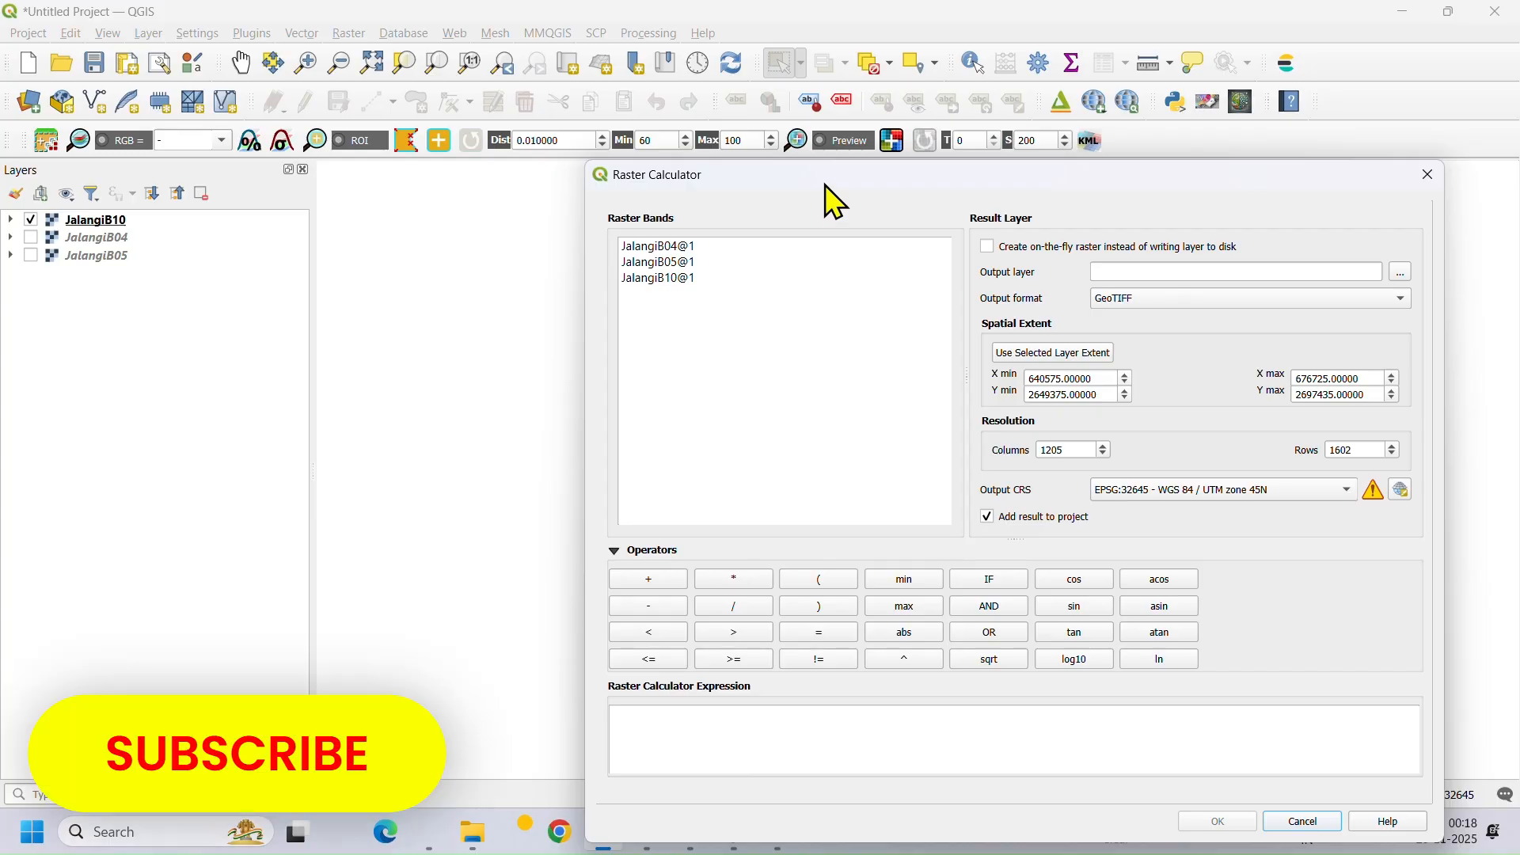
drag(825, 190, 810, 150)
click(648, 836)
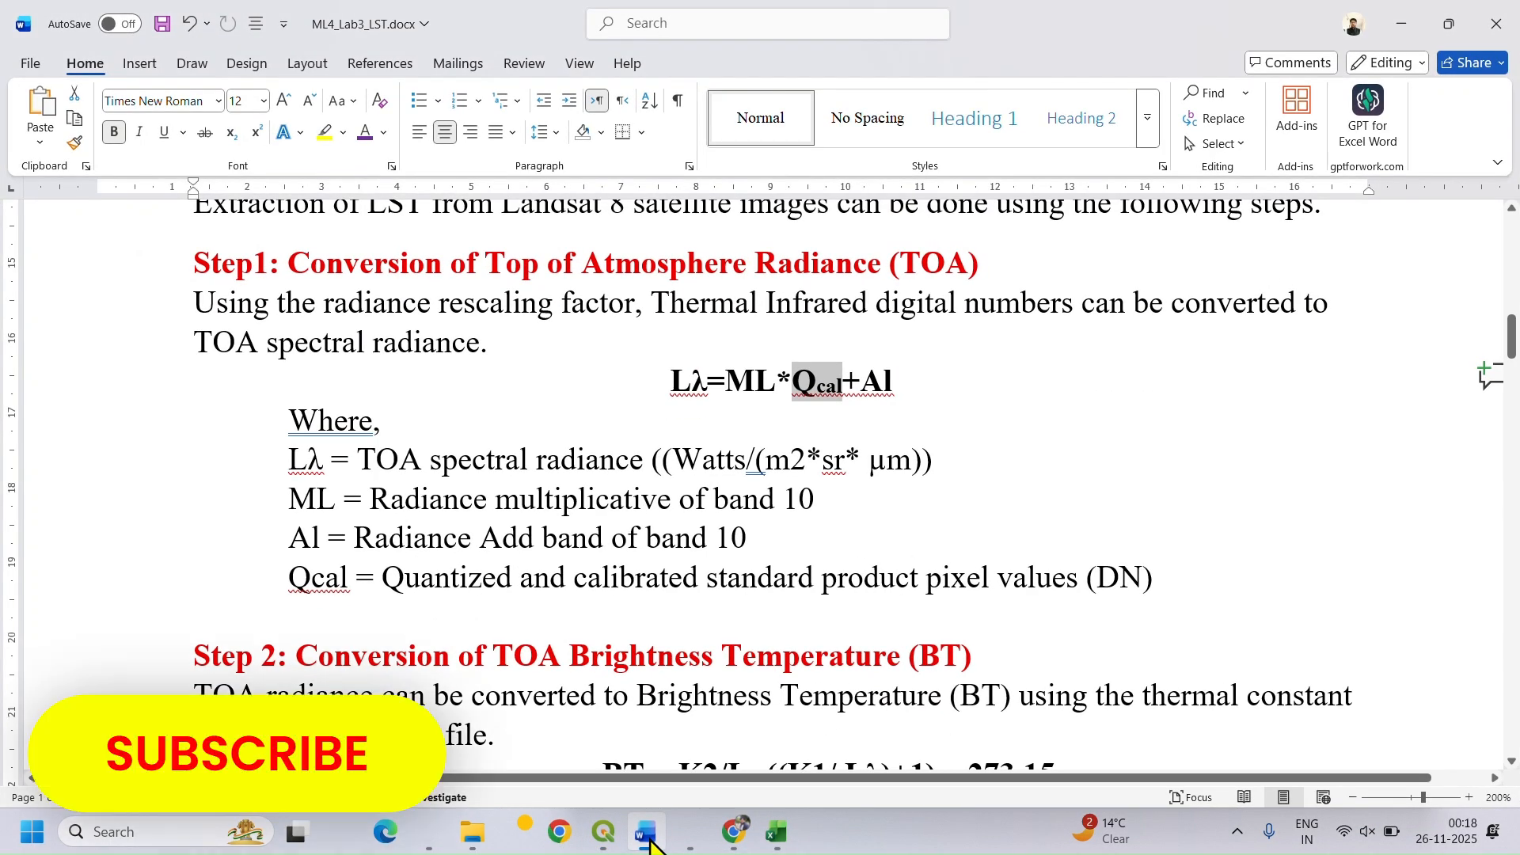
click(647, 840)
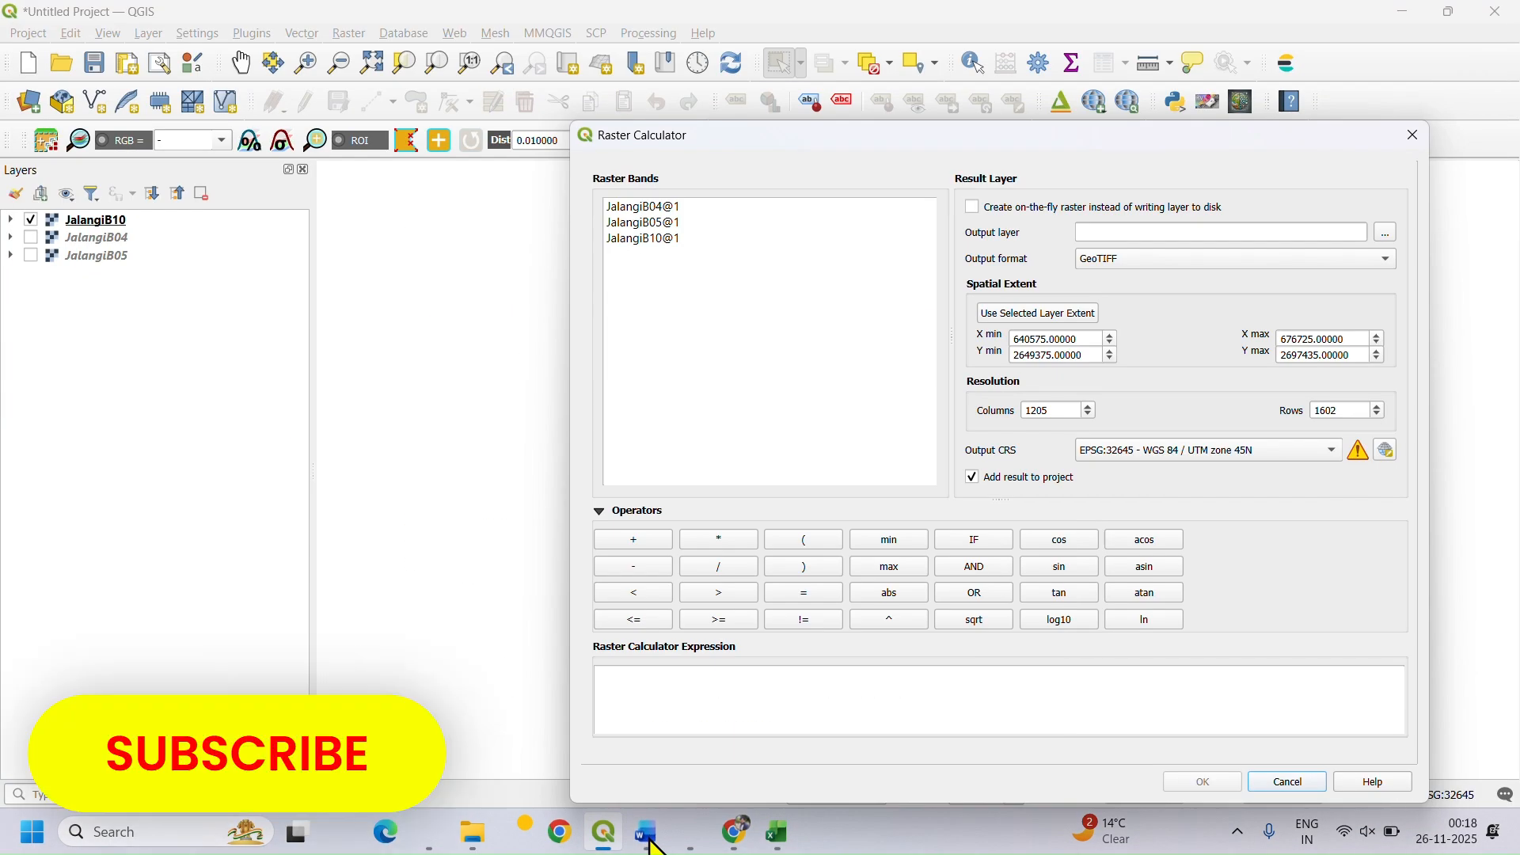
Step: Copy the decimal multiplier 0.00038 from Excel and place it after an opening bracket in the QGIS Raster Calculator expression
click(777, 831)
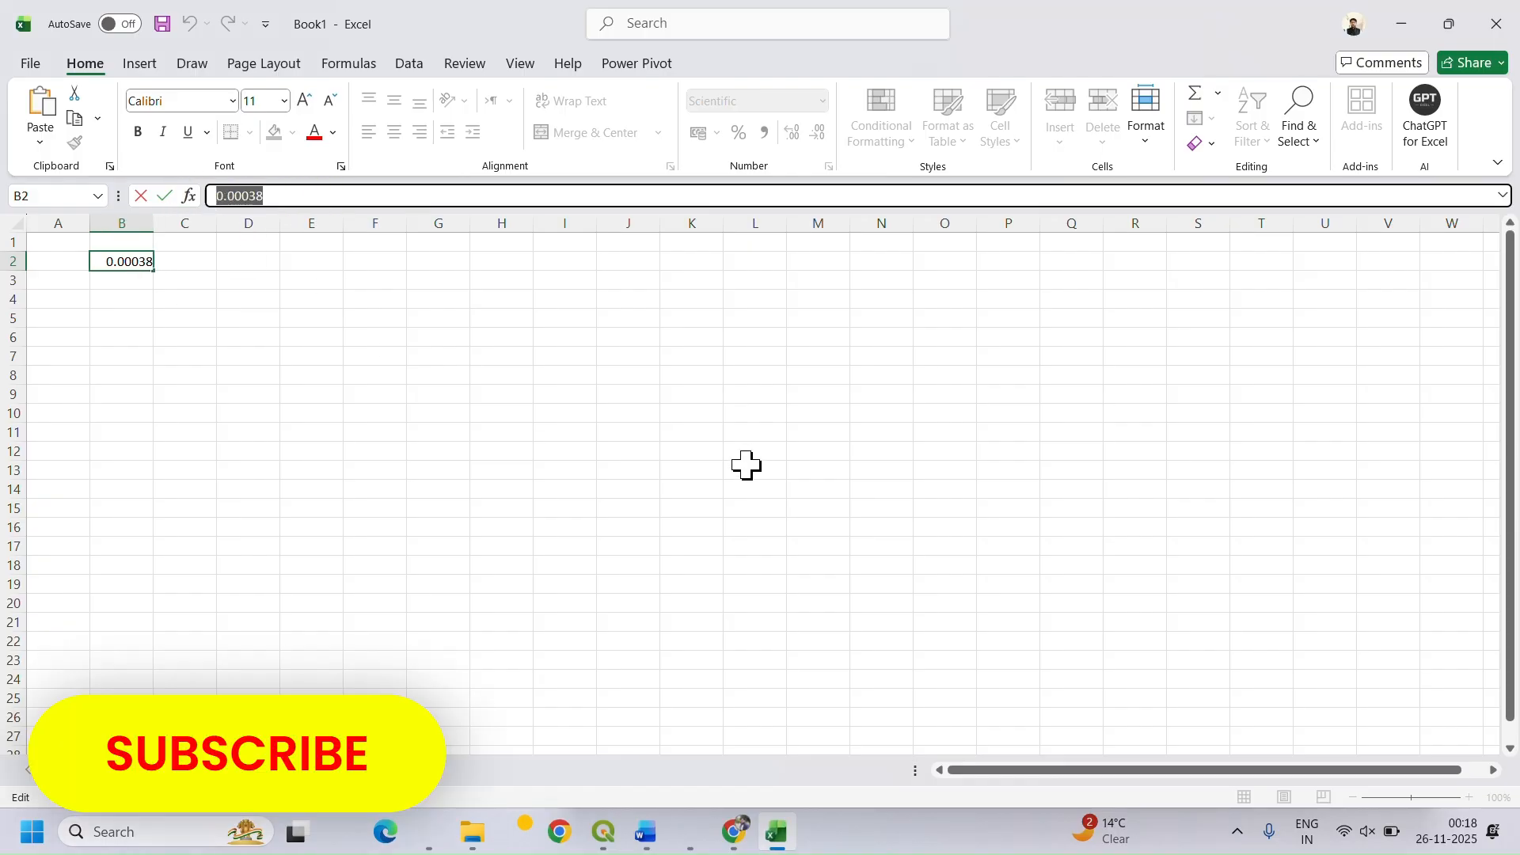
key(ctrl+c)
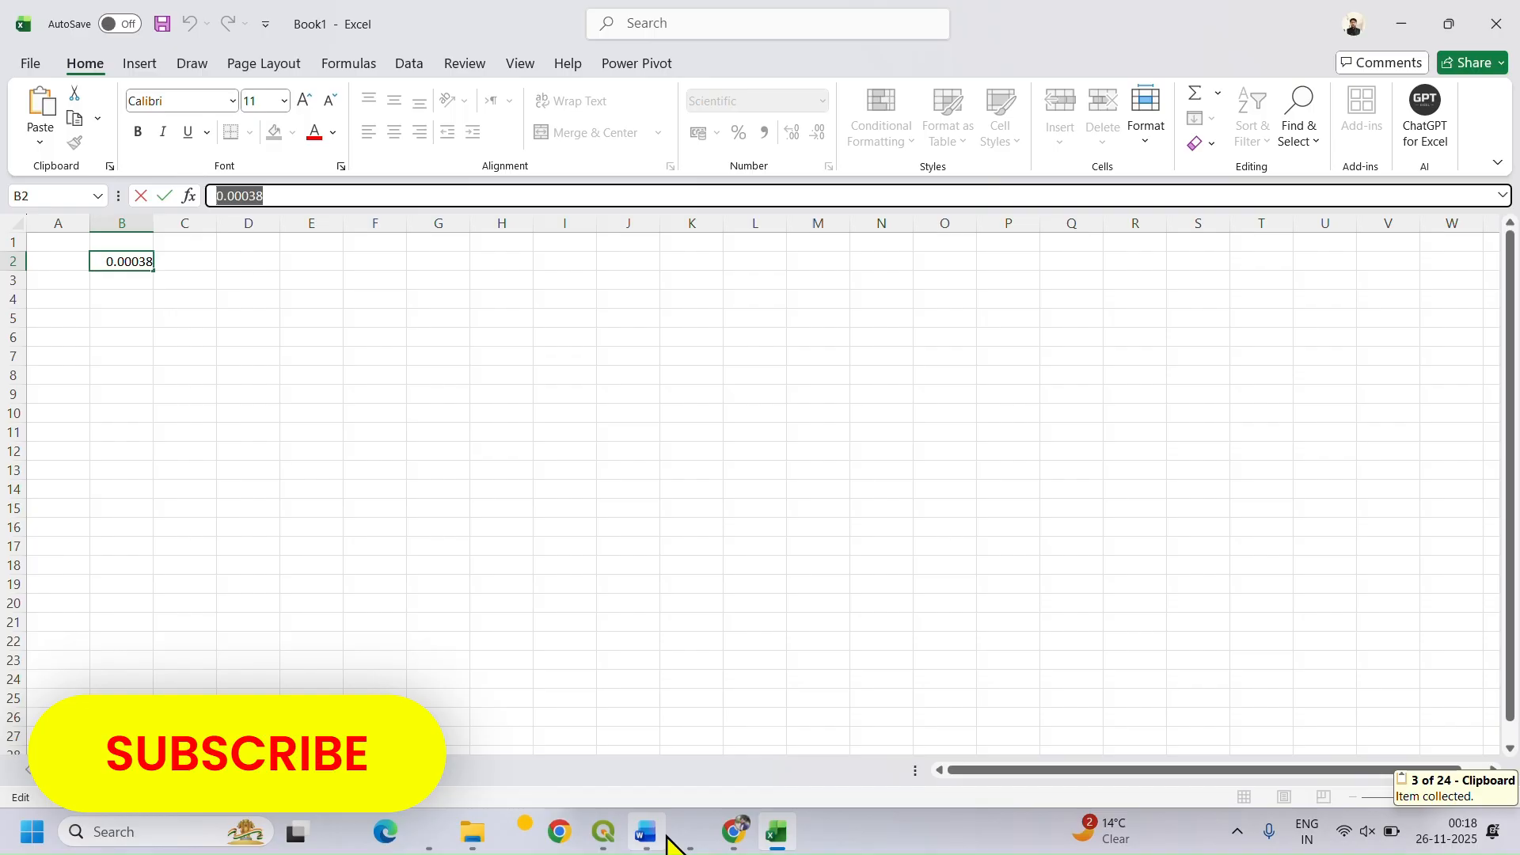
click(603, 840)
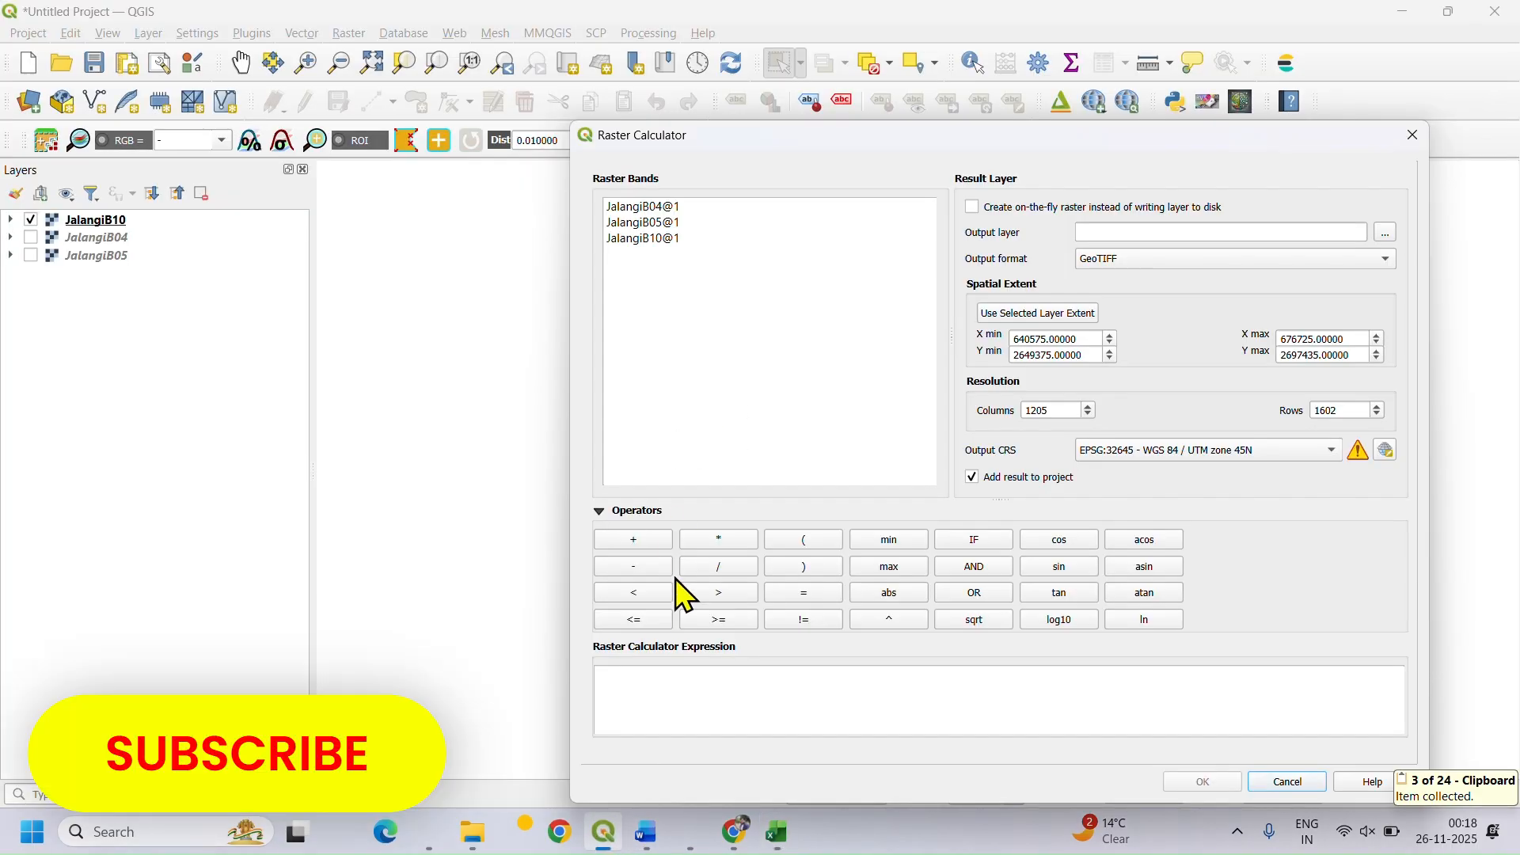
click(805, 540)
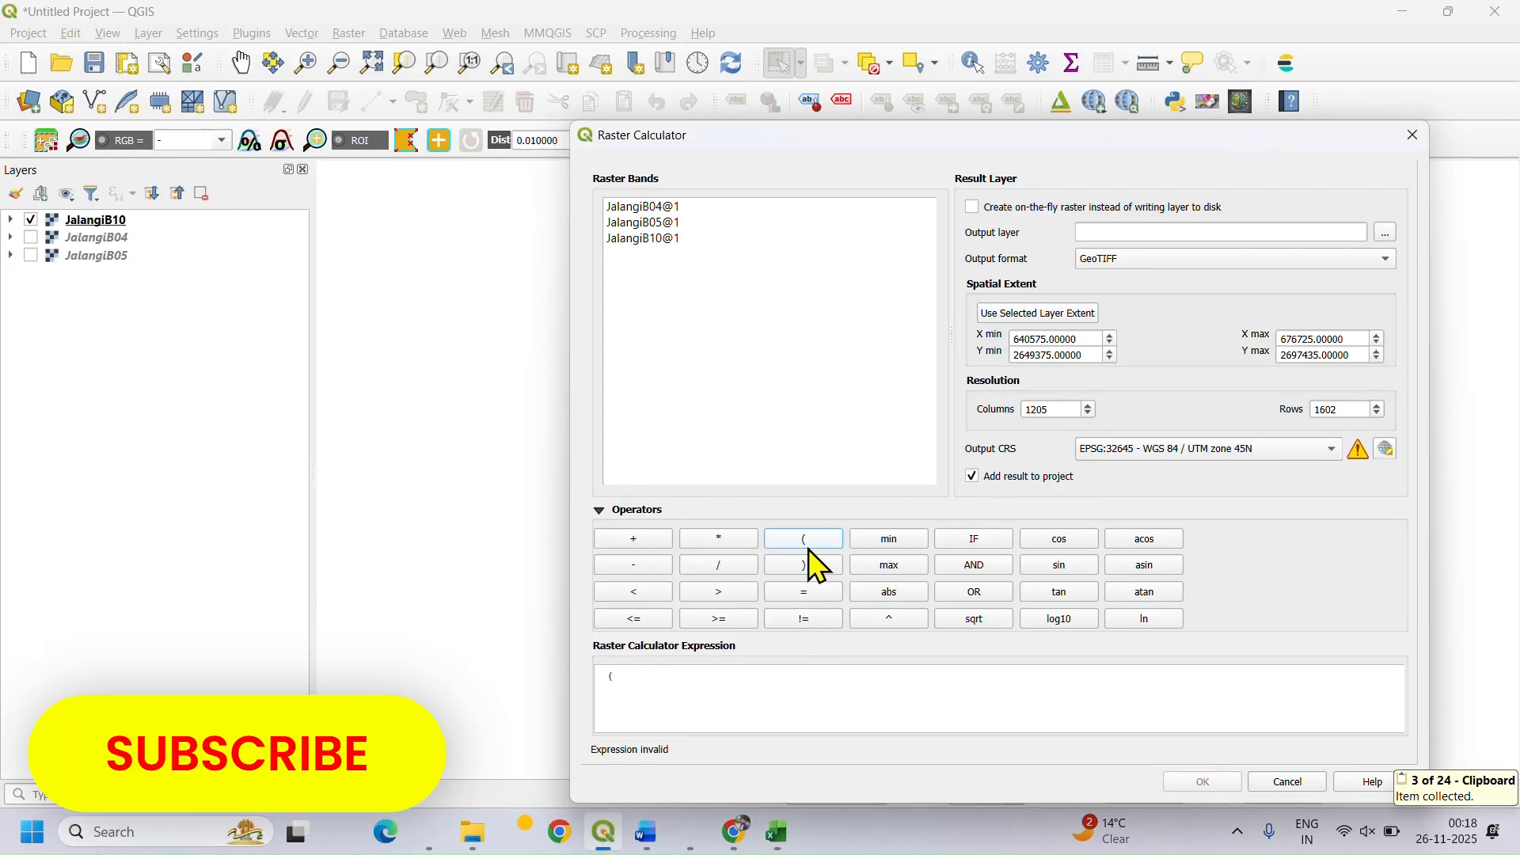
key(ctrl+v)
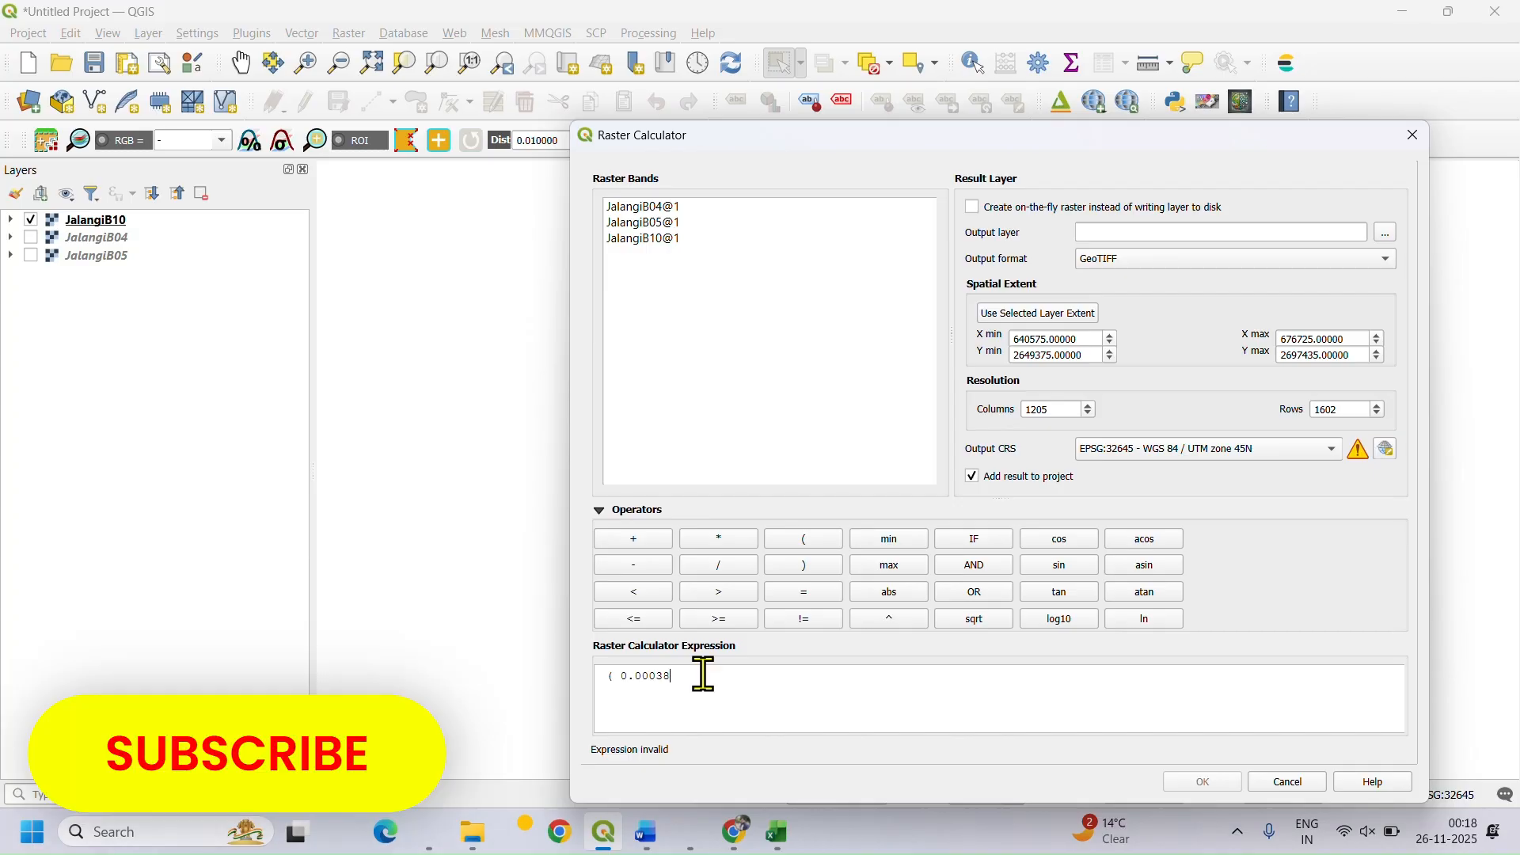
Step: Extend the radiance expression by multiplying 0.00038 by the band "JalangiB10@1"
click(739, 540)
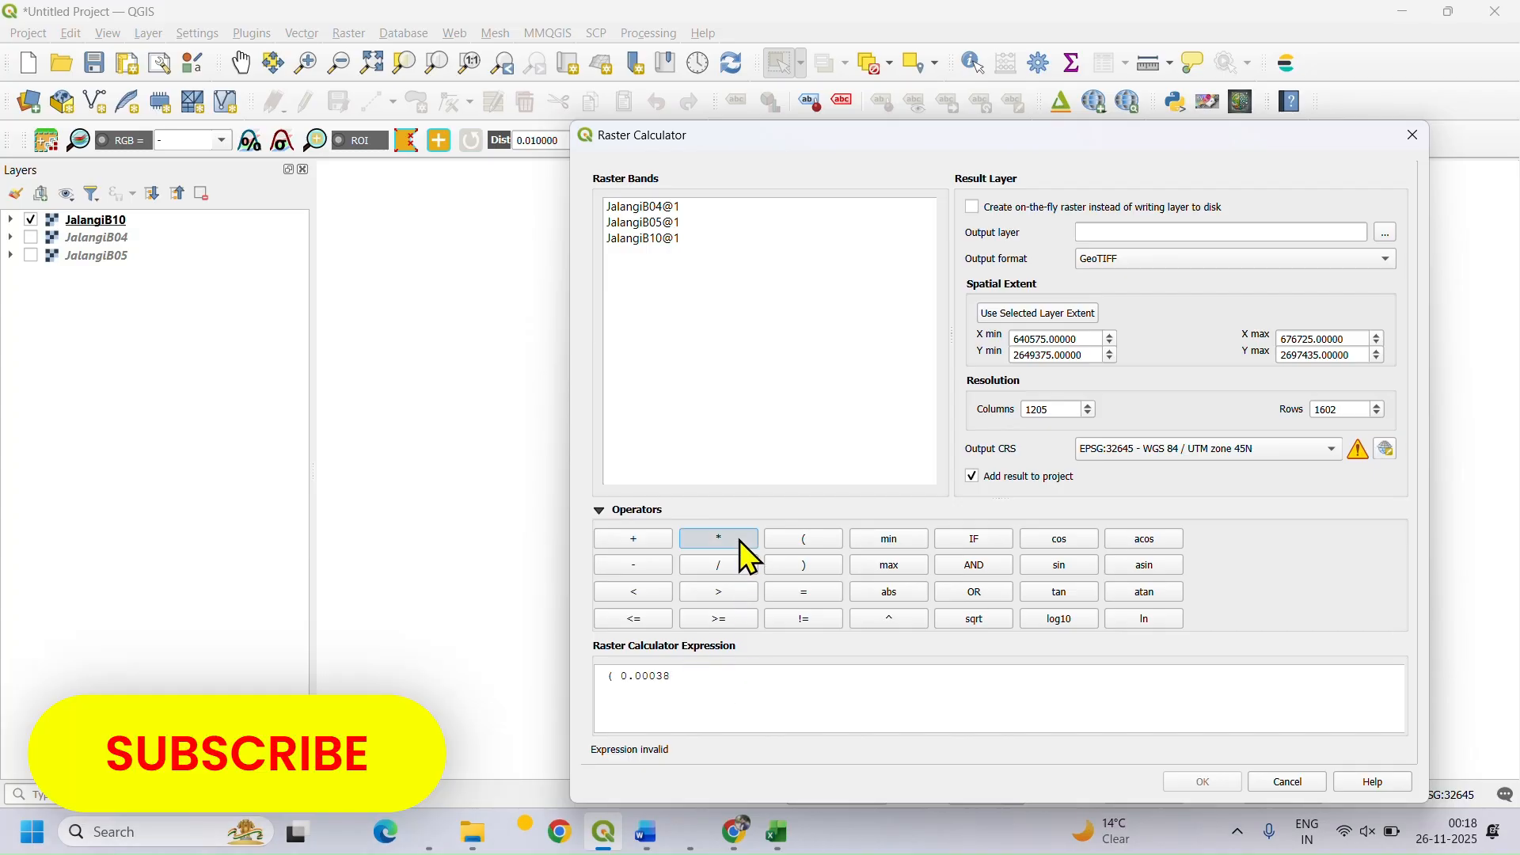
click(648, 846)
click(654, 836)
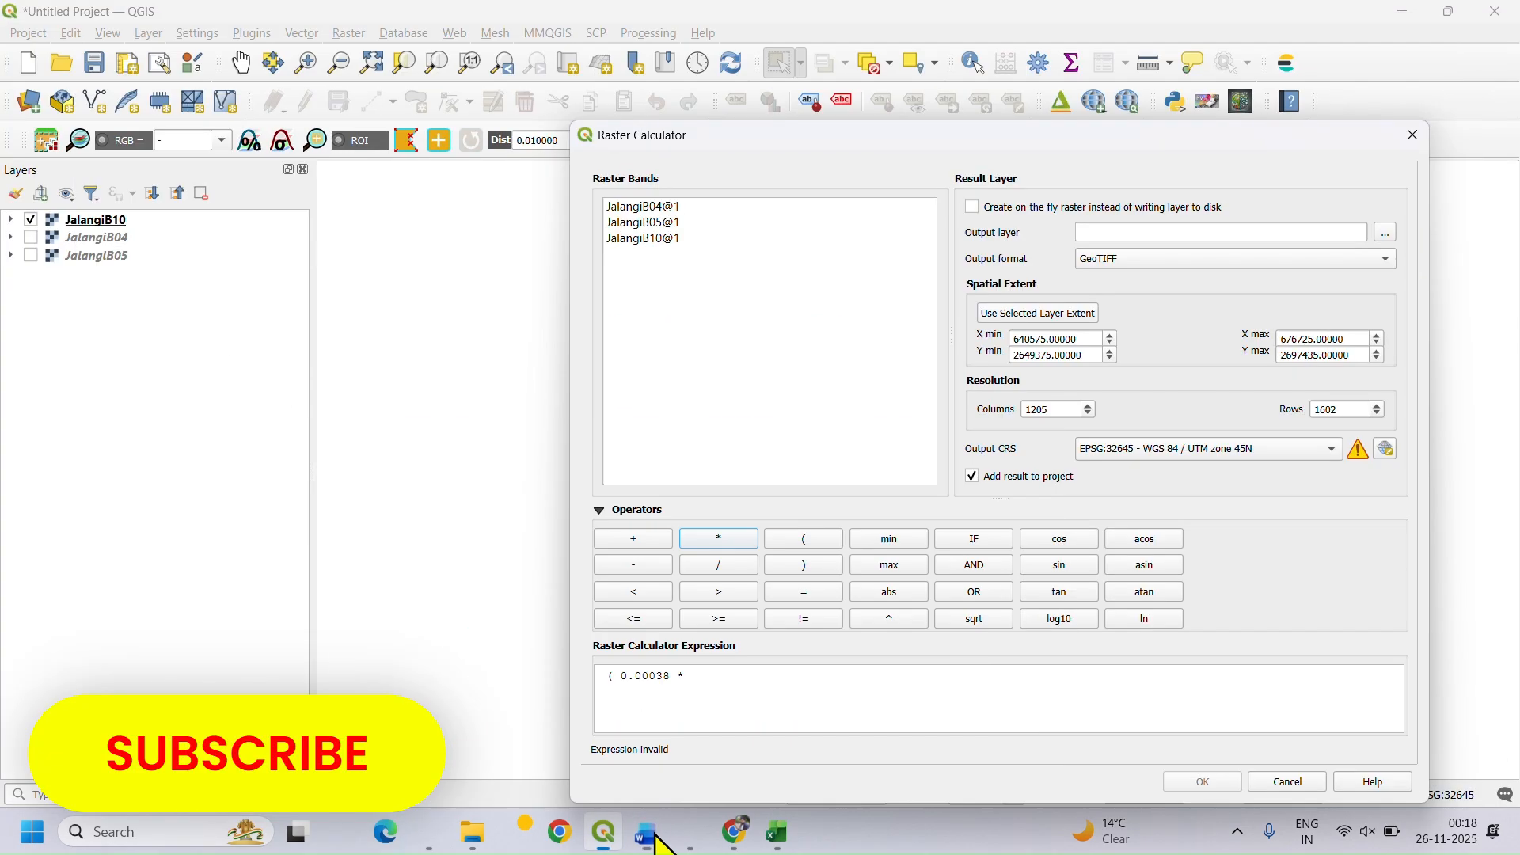
double_click(669, 240)
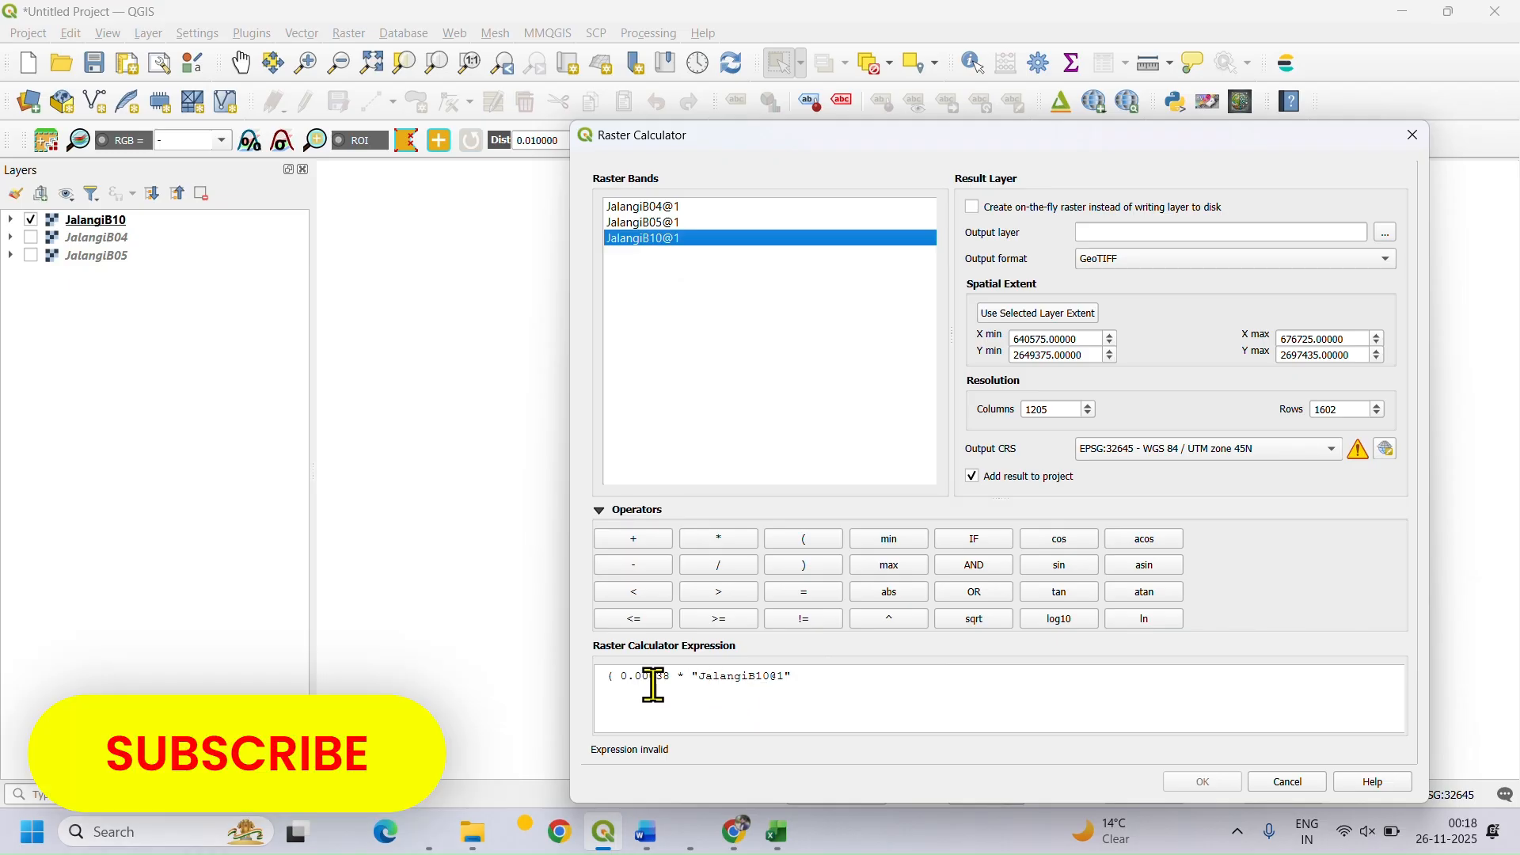
click(818, 678)
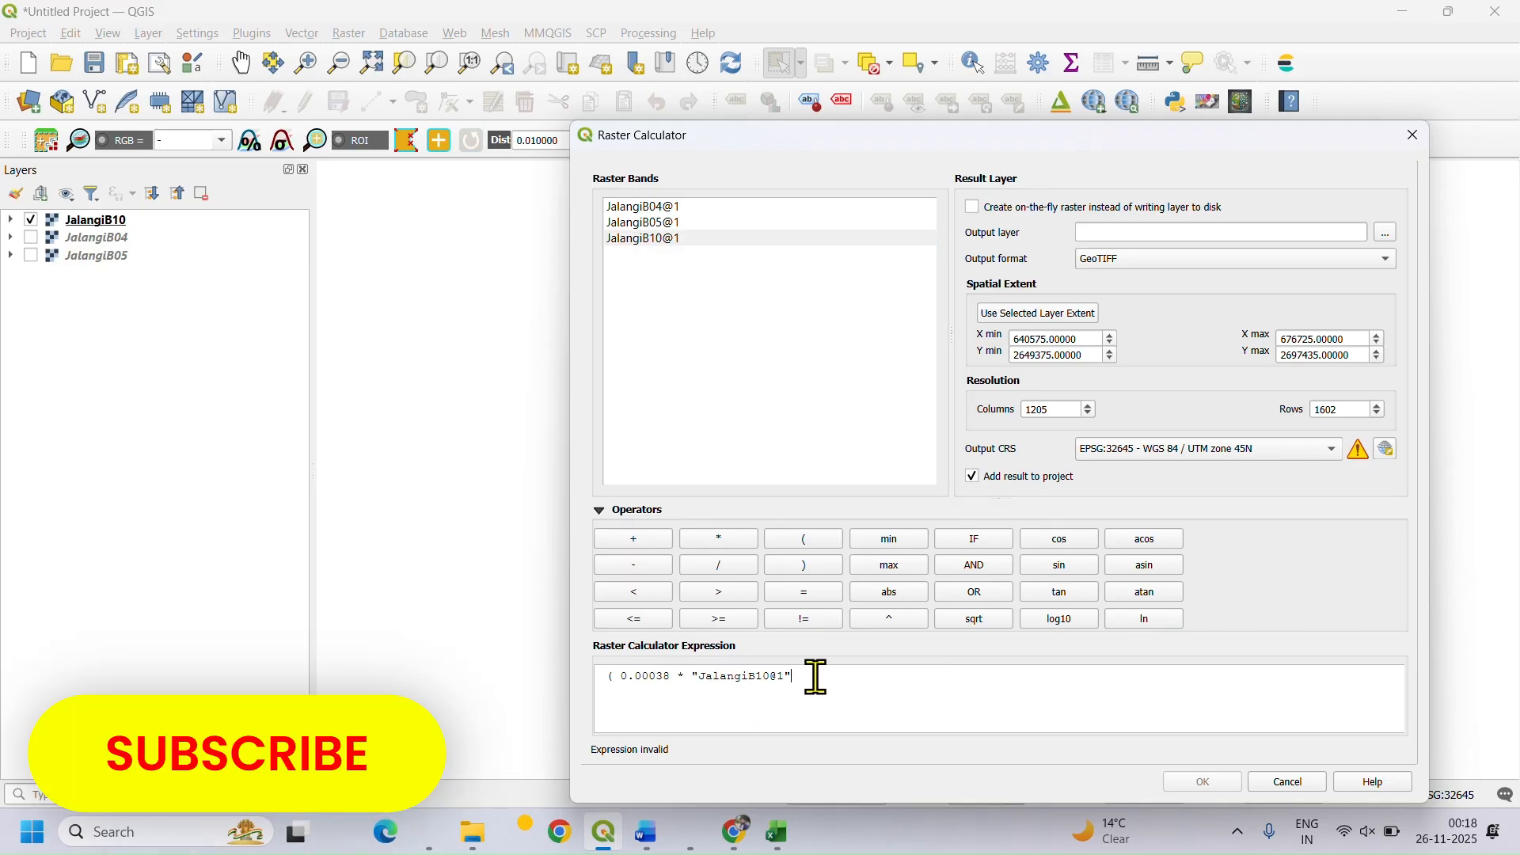
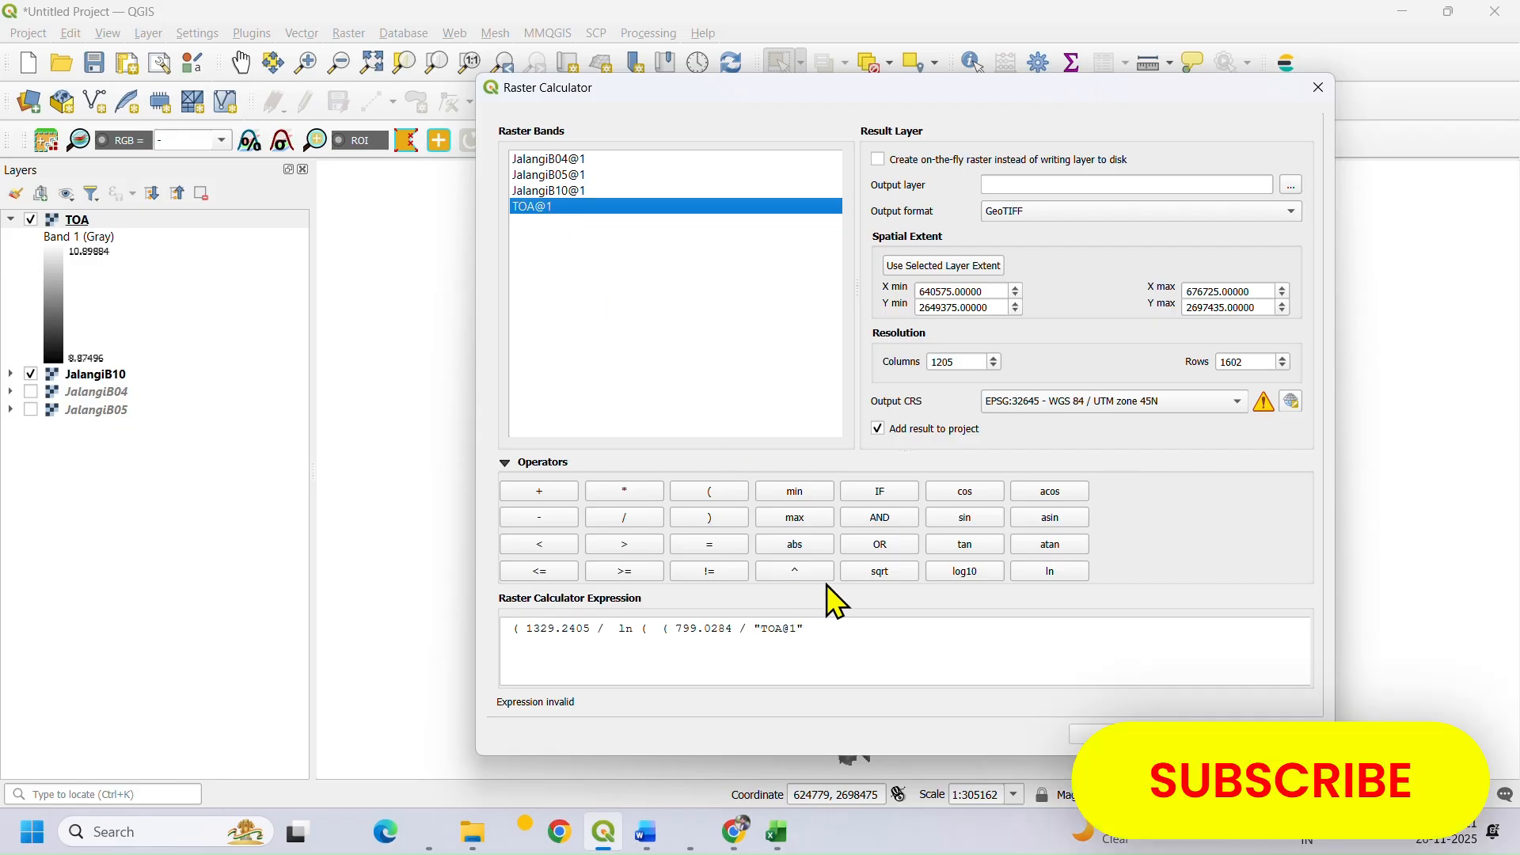
Step: Close the bracket around the 799.0284 / "TOA@1" ratio, add 1 to it, and close the ln bracket
click(719, 517)
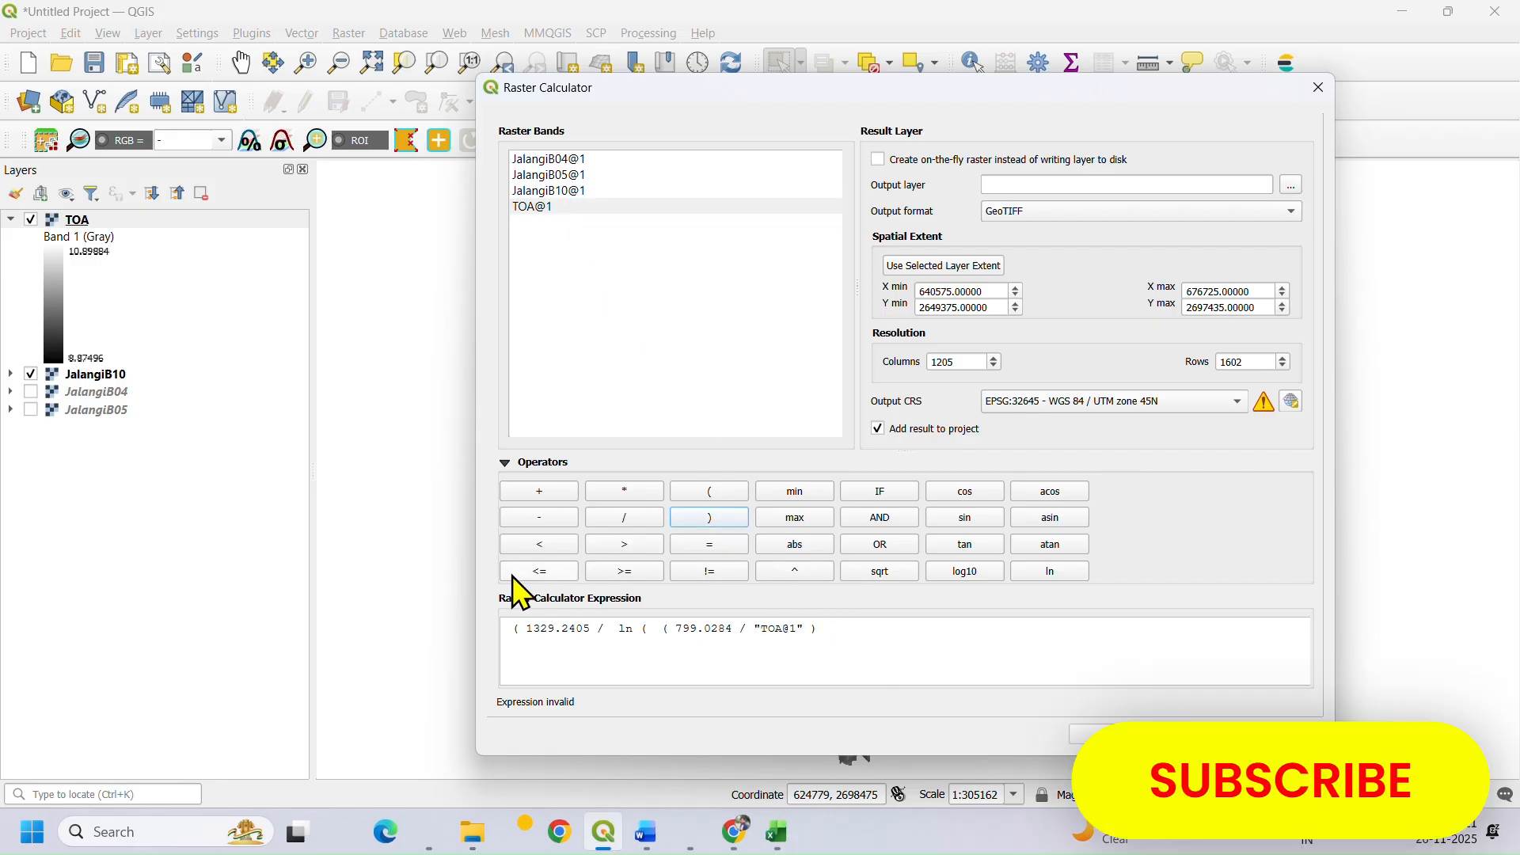
click(538, 492)
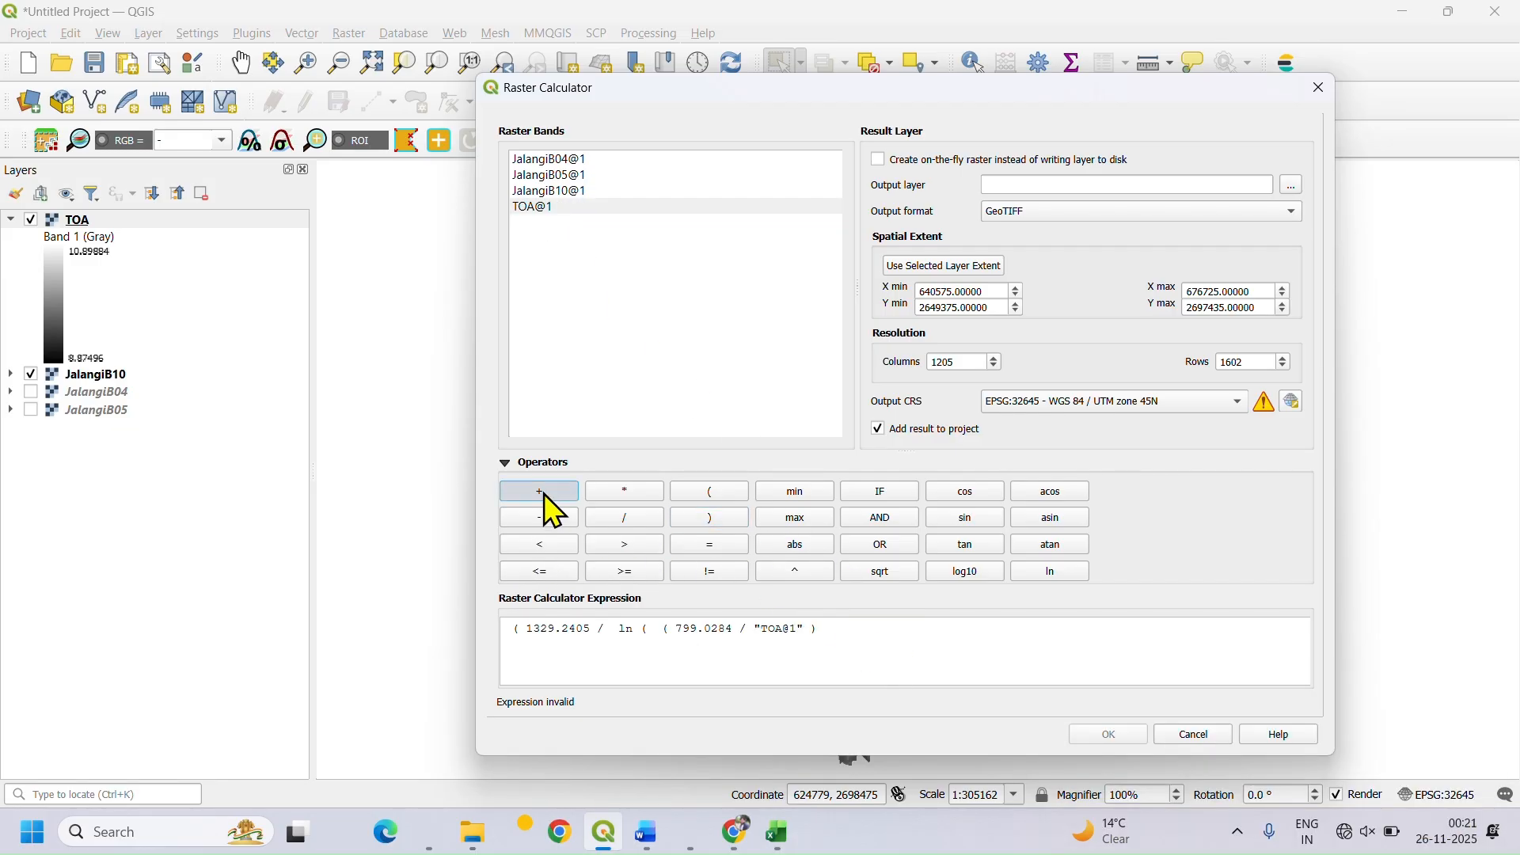
click(888, 630)
text(1)
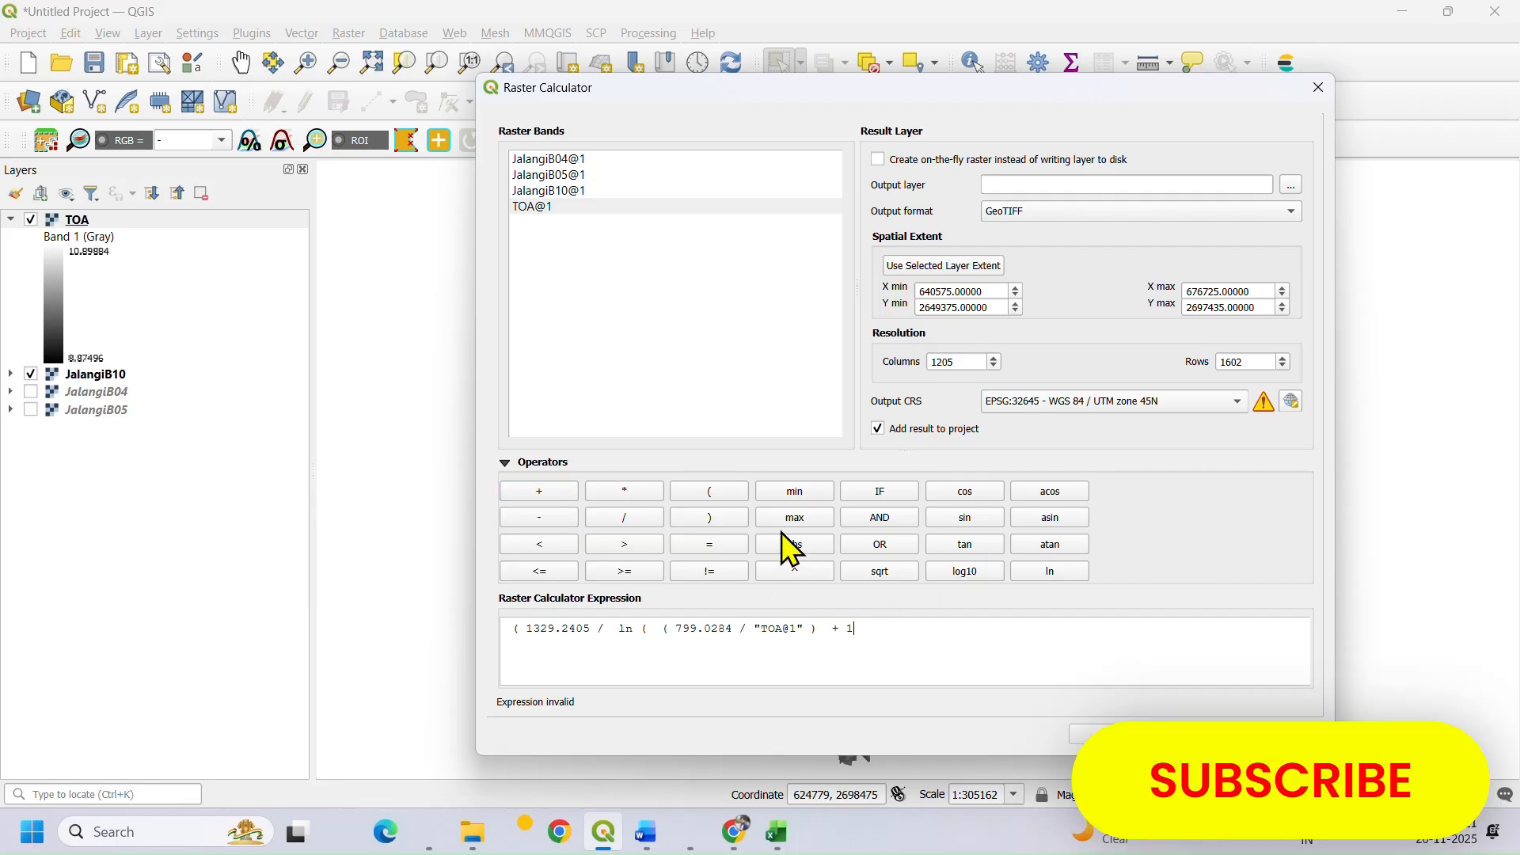
click(734, 517)
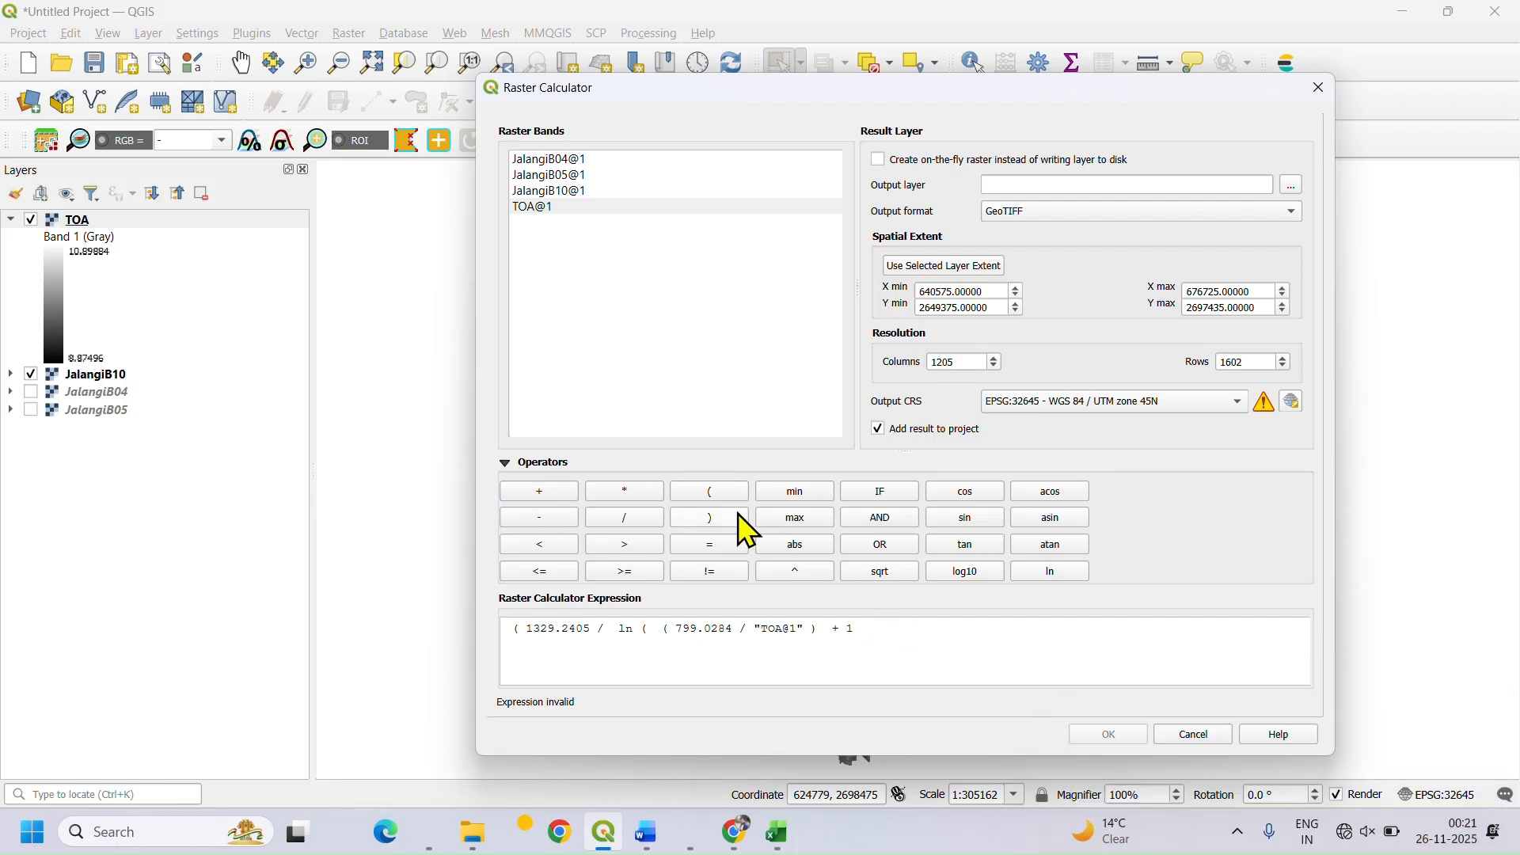
click(902, 629)
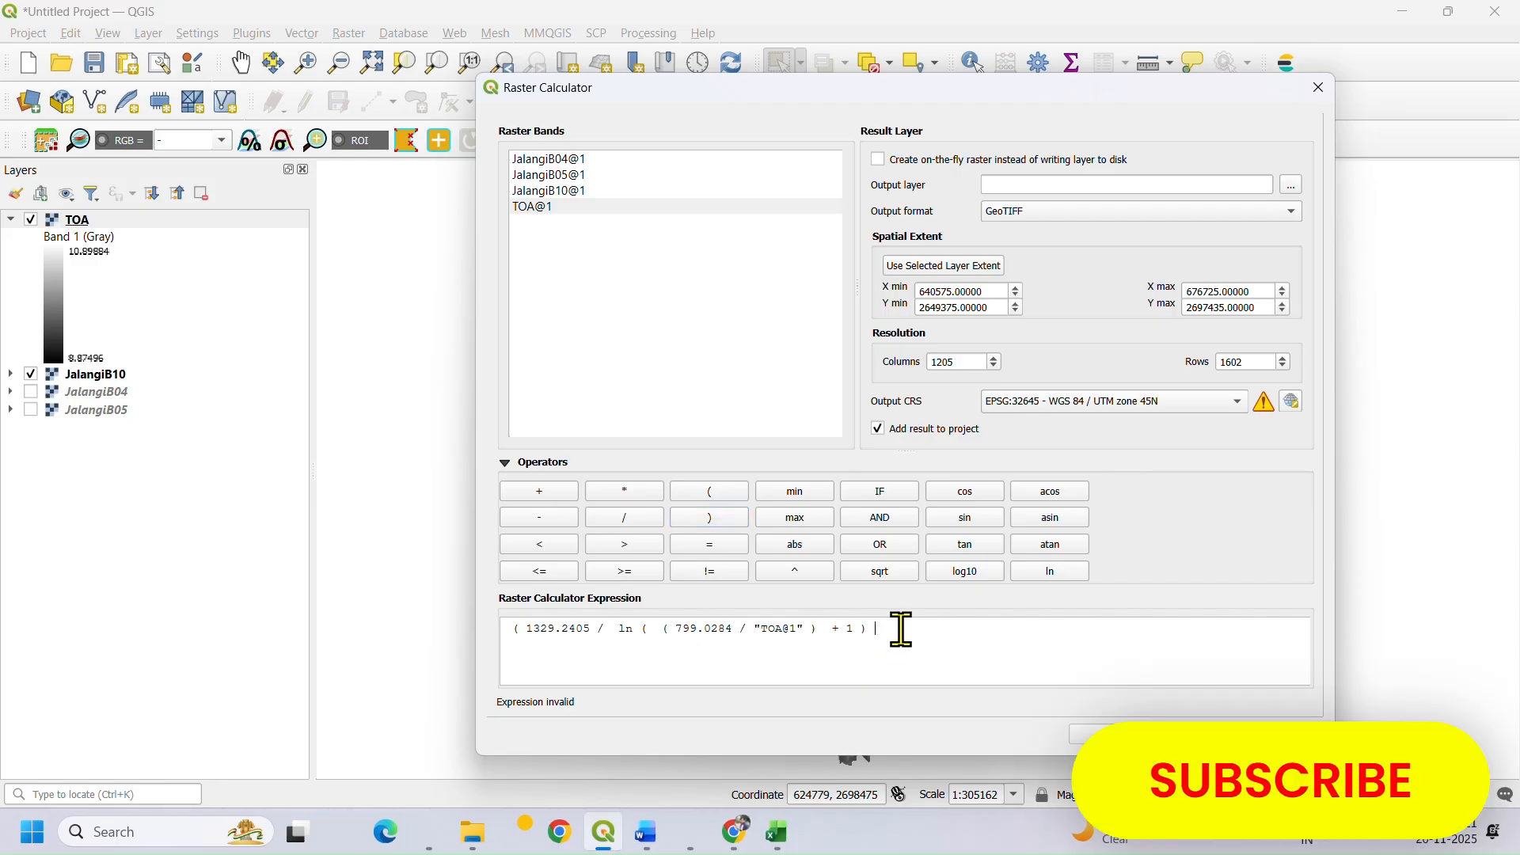
Step: Append "- 273.15" to the brightness temperature expression and check the full formula
text(- 273.15)
drag(976, 636, 510, 631)
click(807, 631)
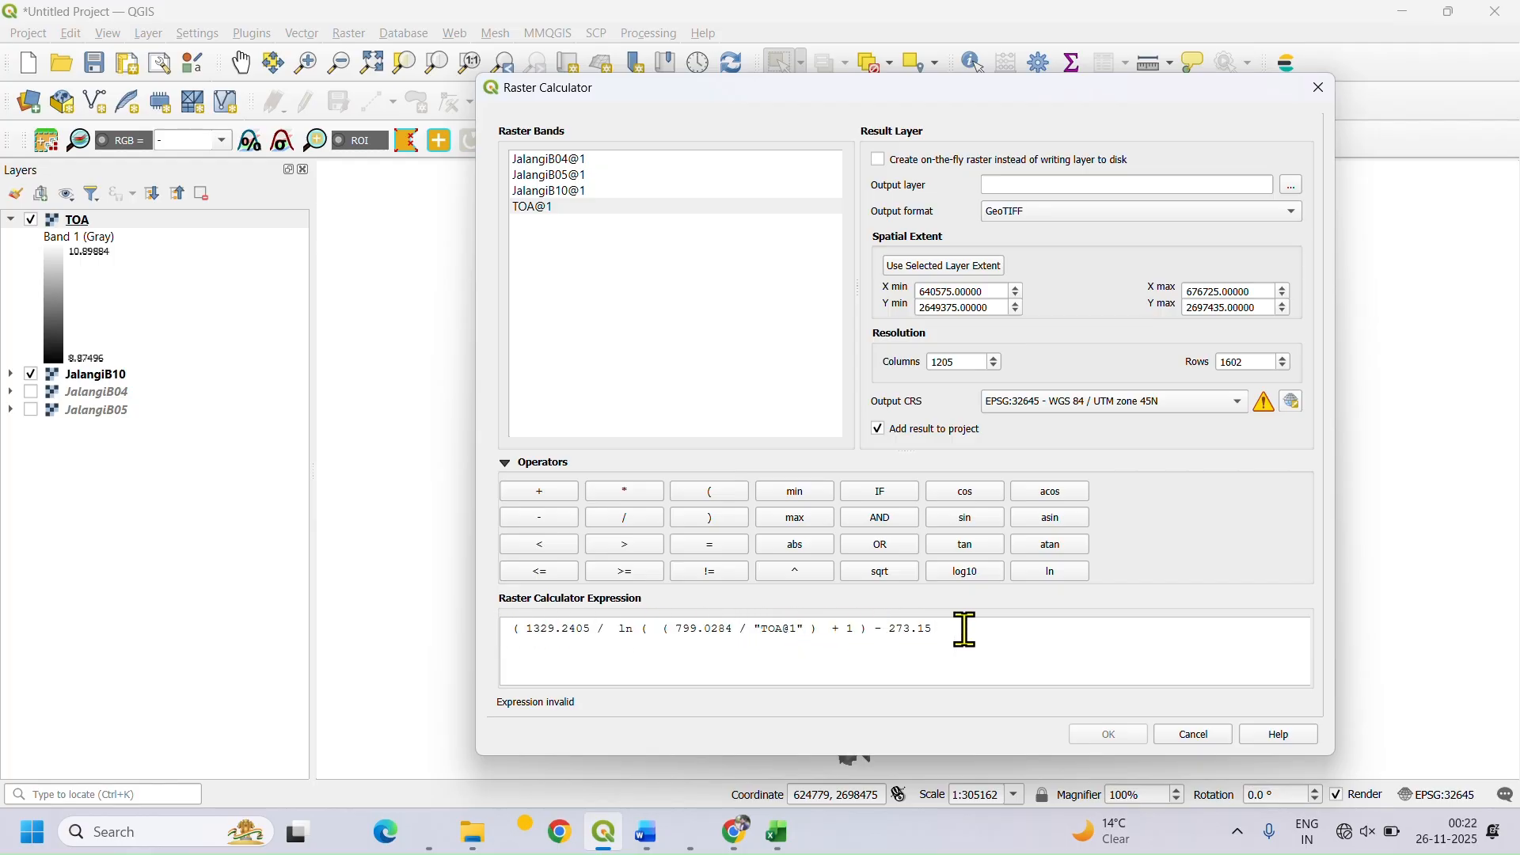
drag(964, 628, 874, 628)
Step: Set the brightness temperature output file to BT.tif in the LST folder
click(1293, 189)
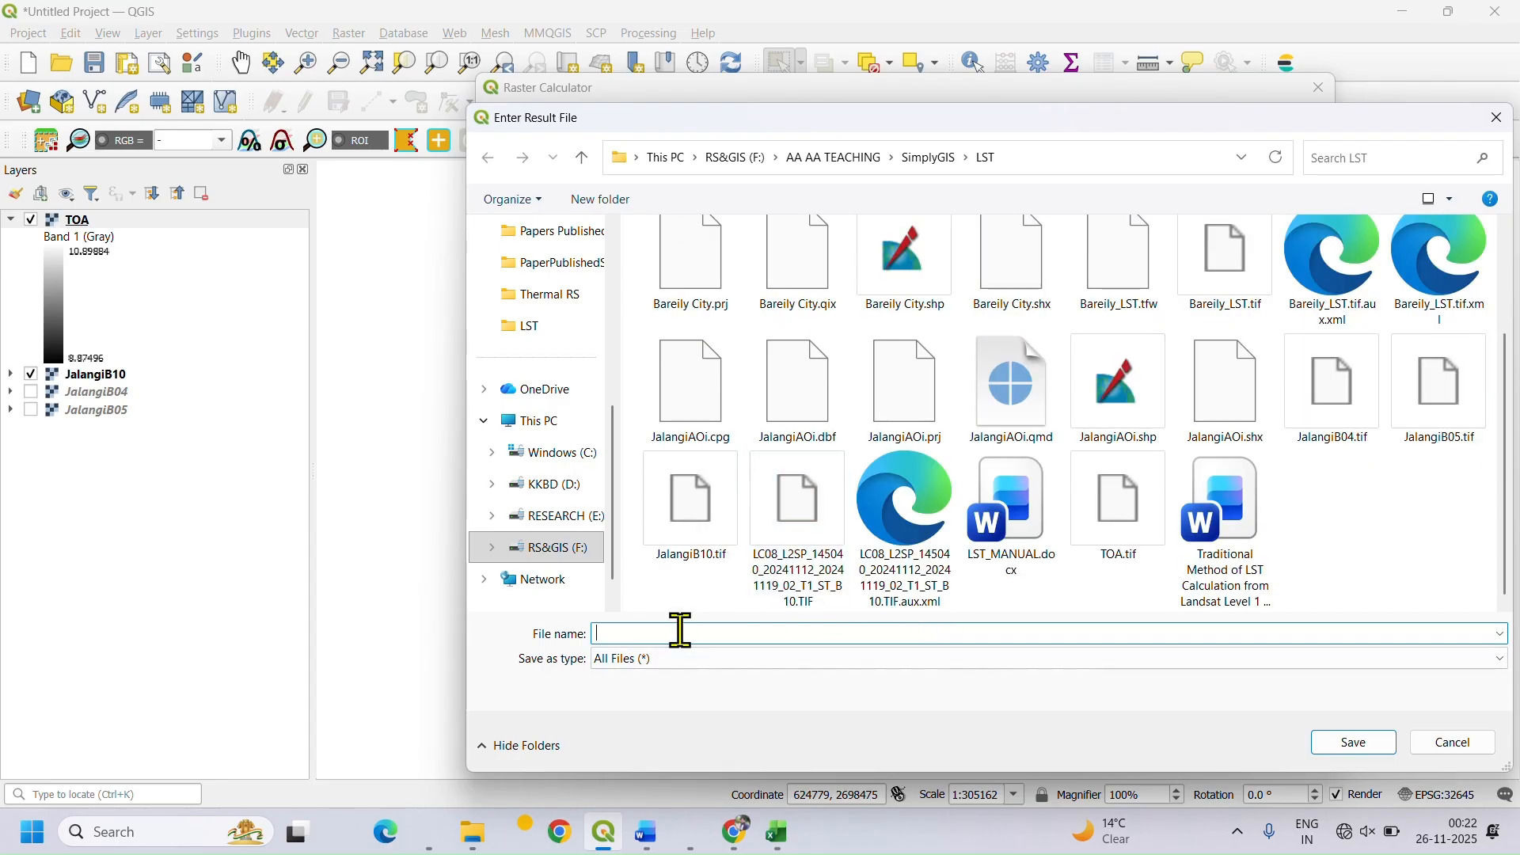
text(BT.tif)
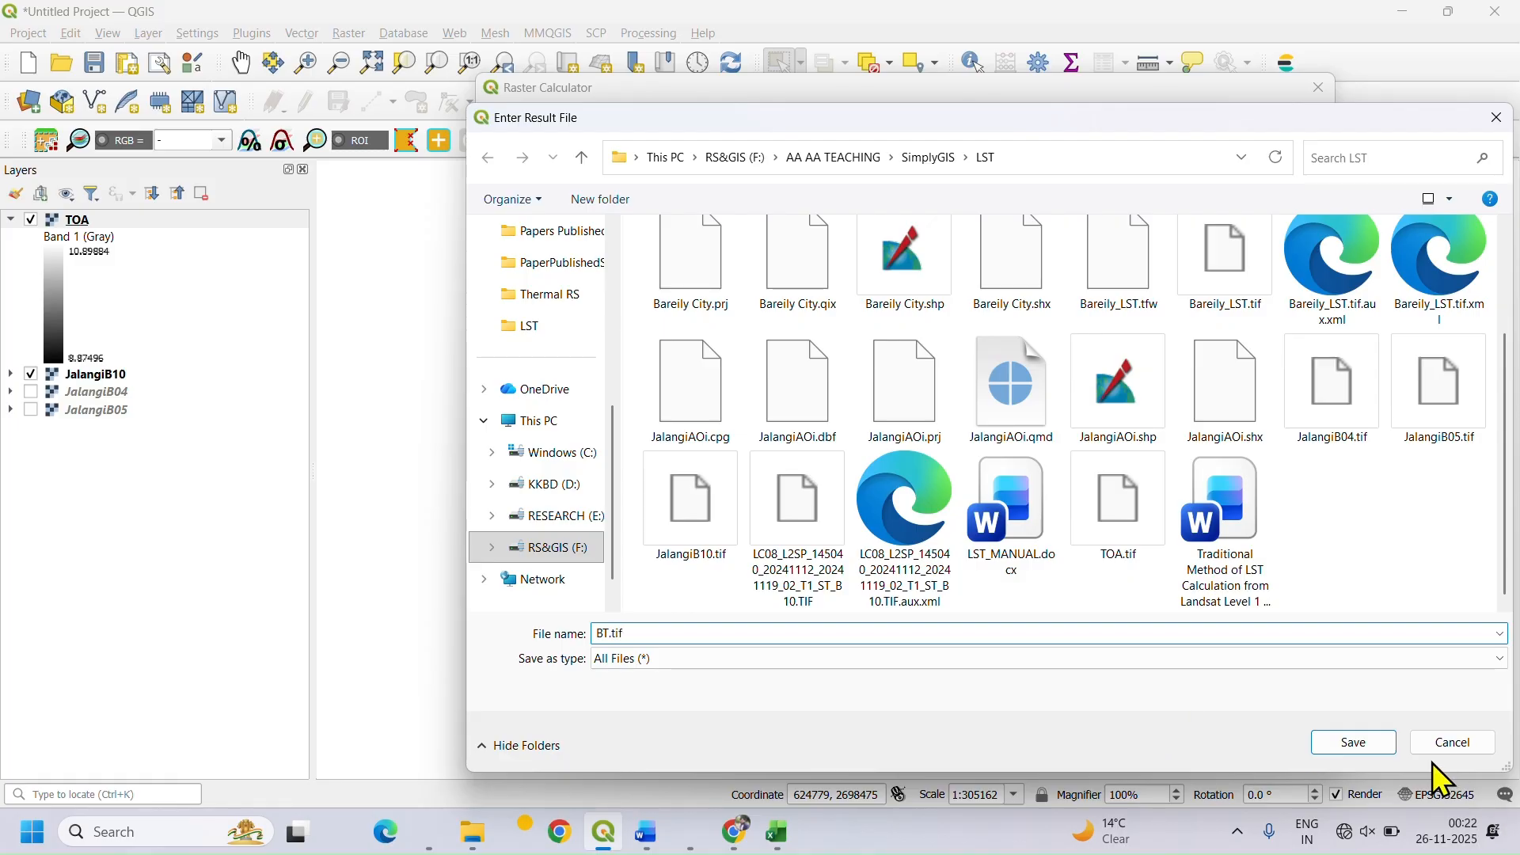
click(1378, 744)
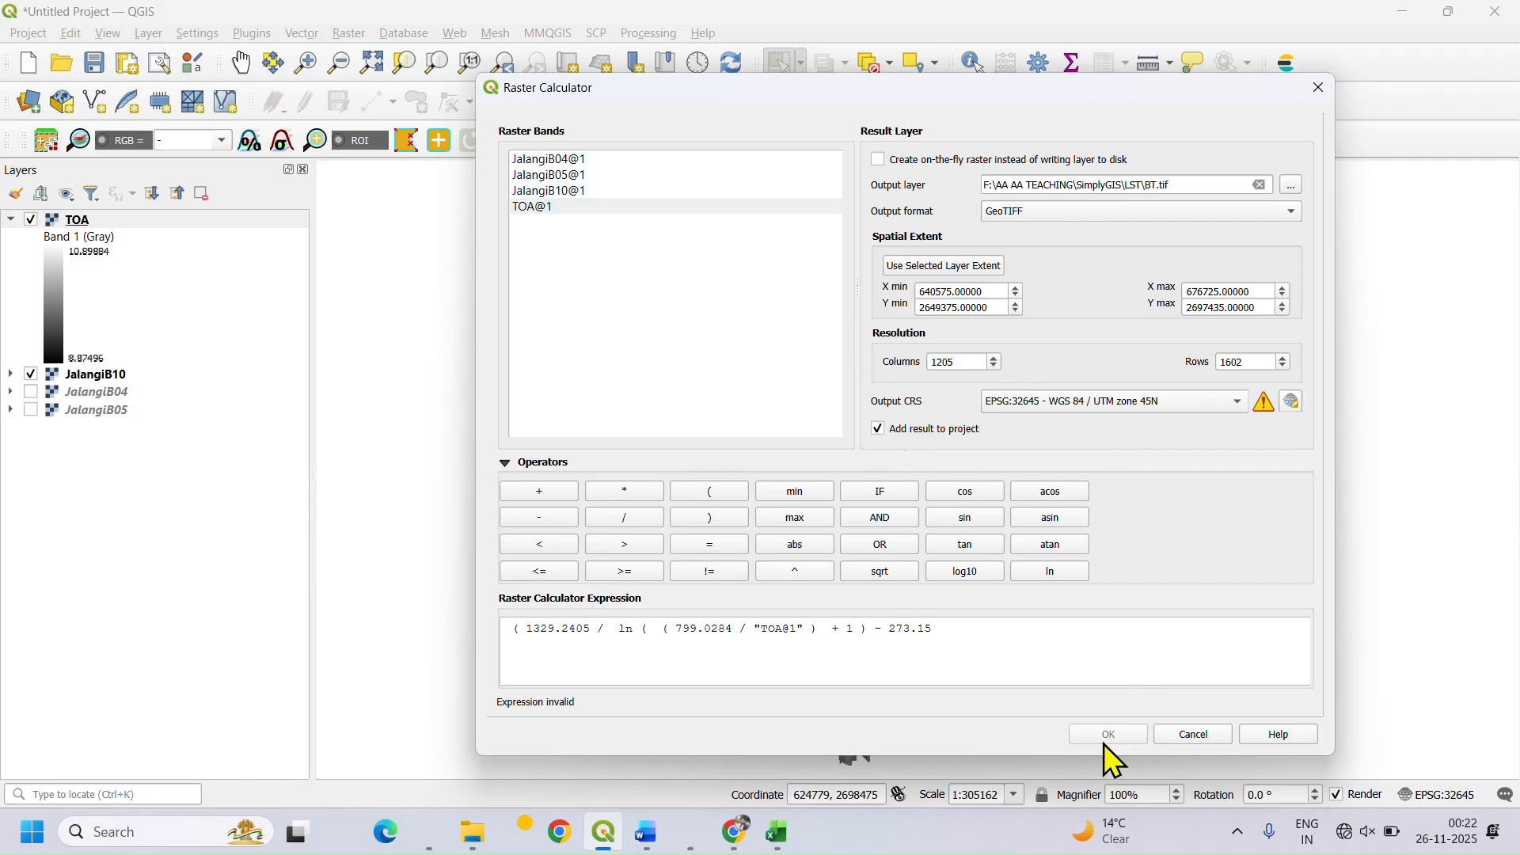
Step: Remove the unmatched opening bracket before 1329.2405 and run the brightness temperature calculation
click(1003, 638)
click(524, 629)
key(BackSpace)
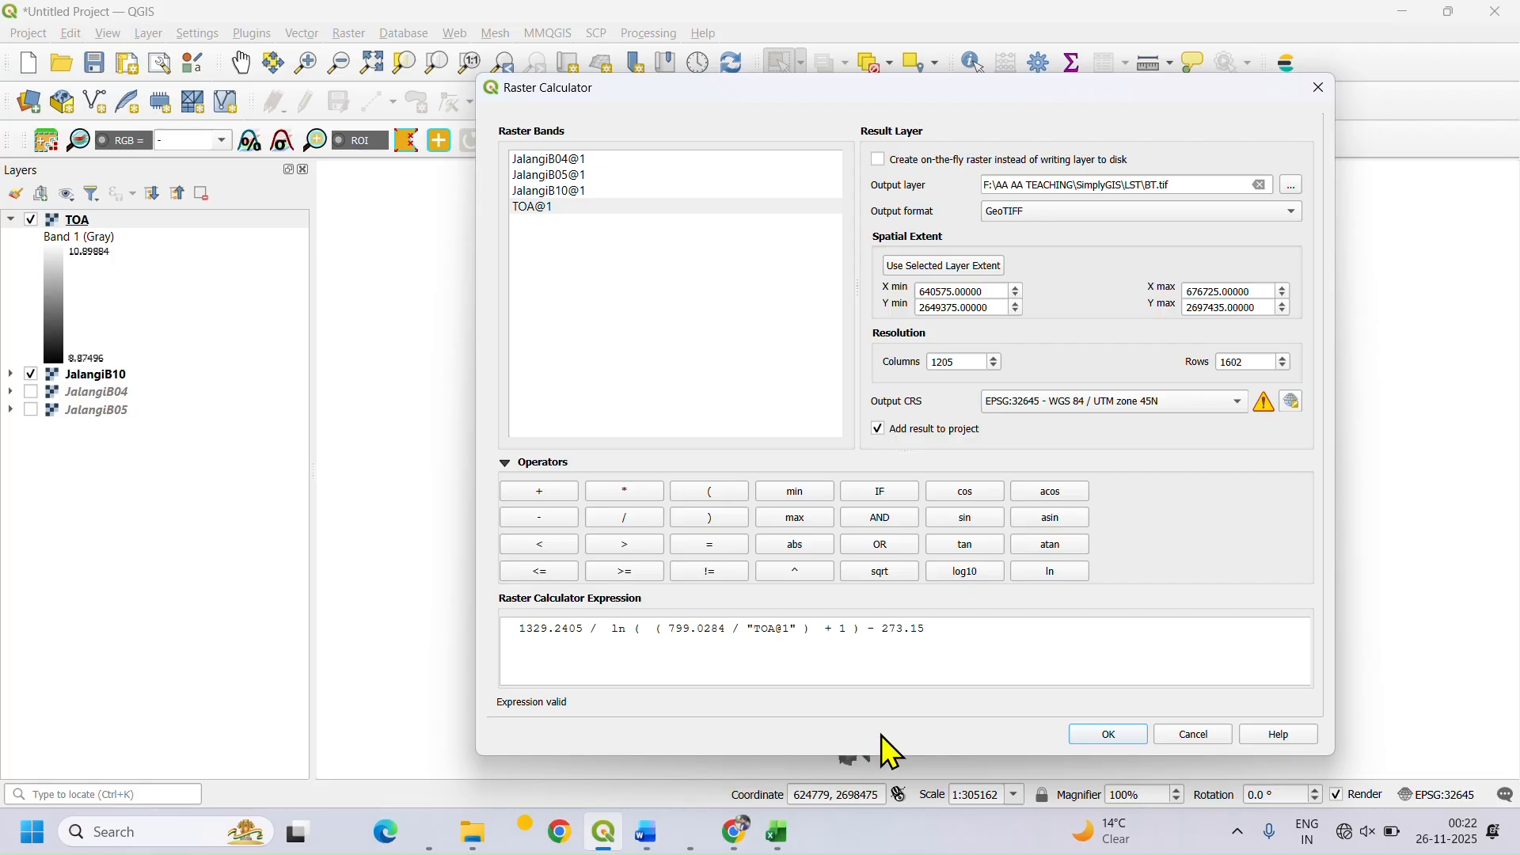
click(1124, 735)
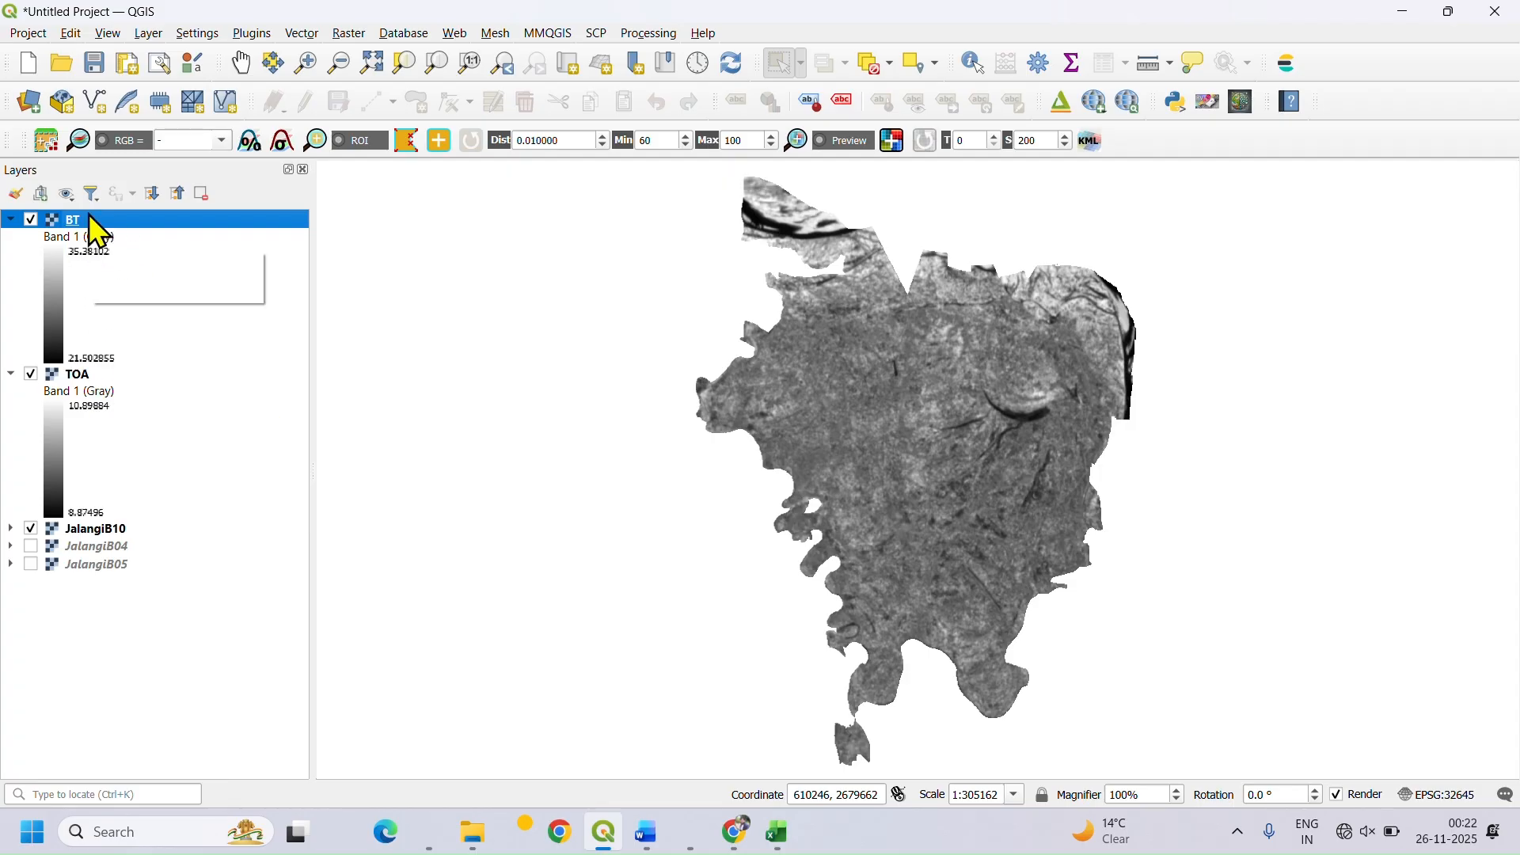
Step: Check the Step 3 NDVI formula in the Word document, return to QGIS, and open the Raster Calculator
click(645, 833)
scroll(655, 617, down, 10)
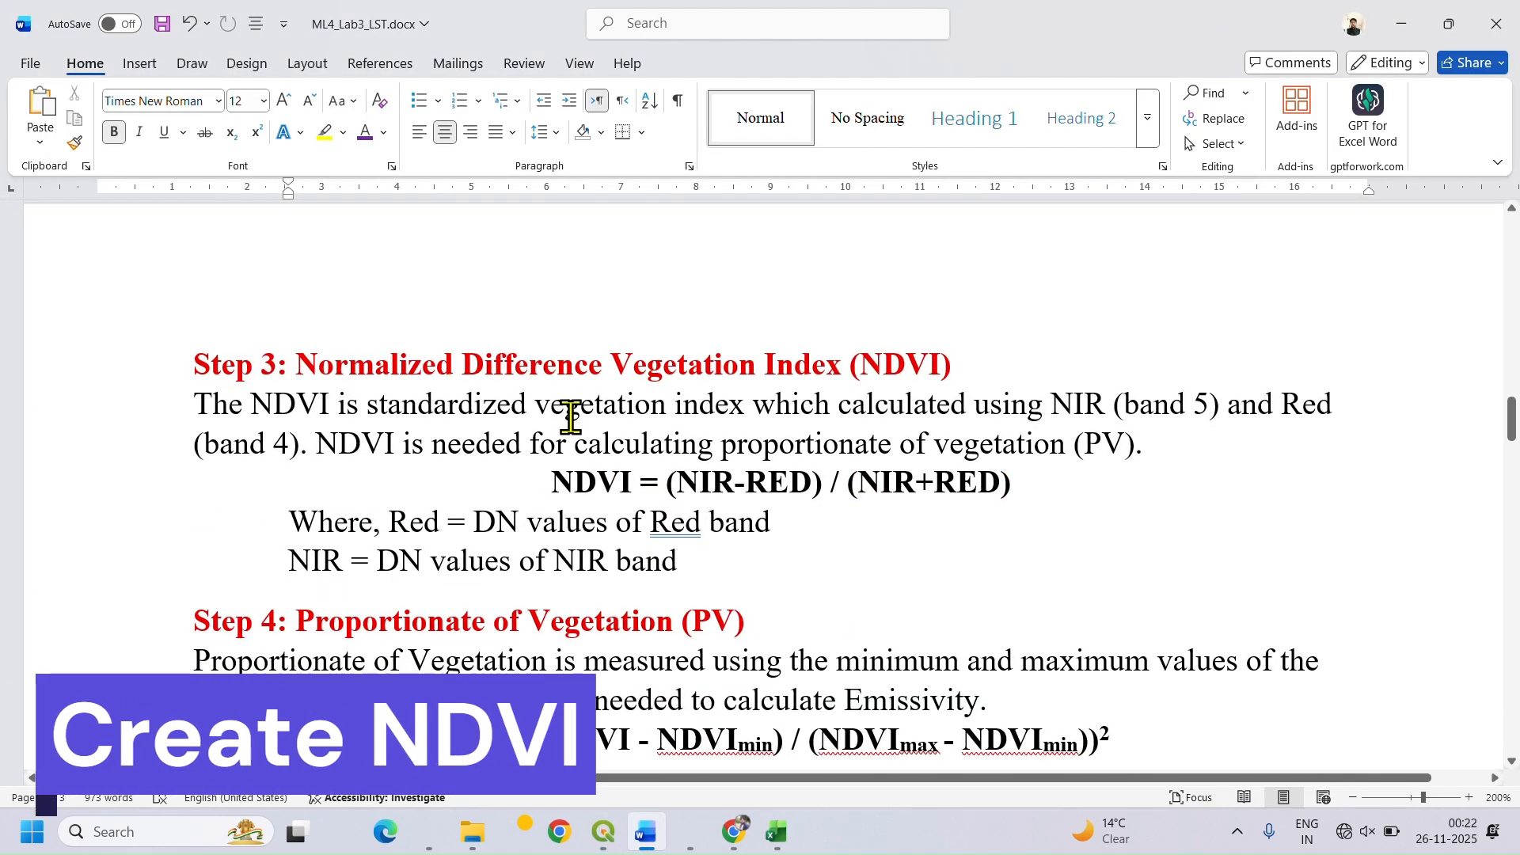
click(604, 833)
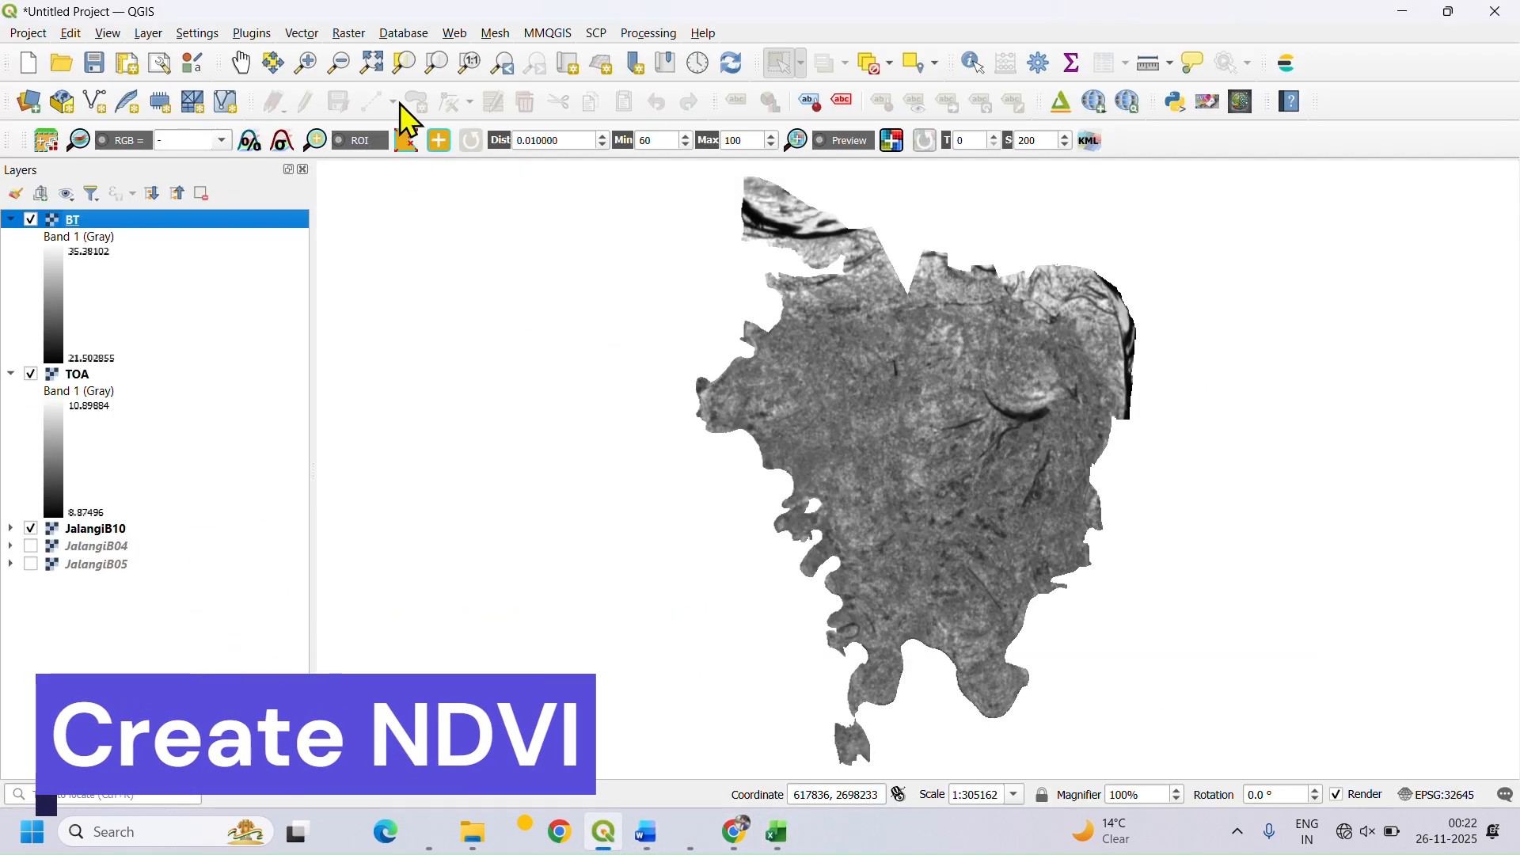
click(349, 33)
click(392, 55)
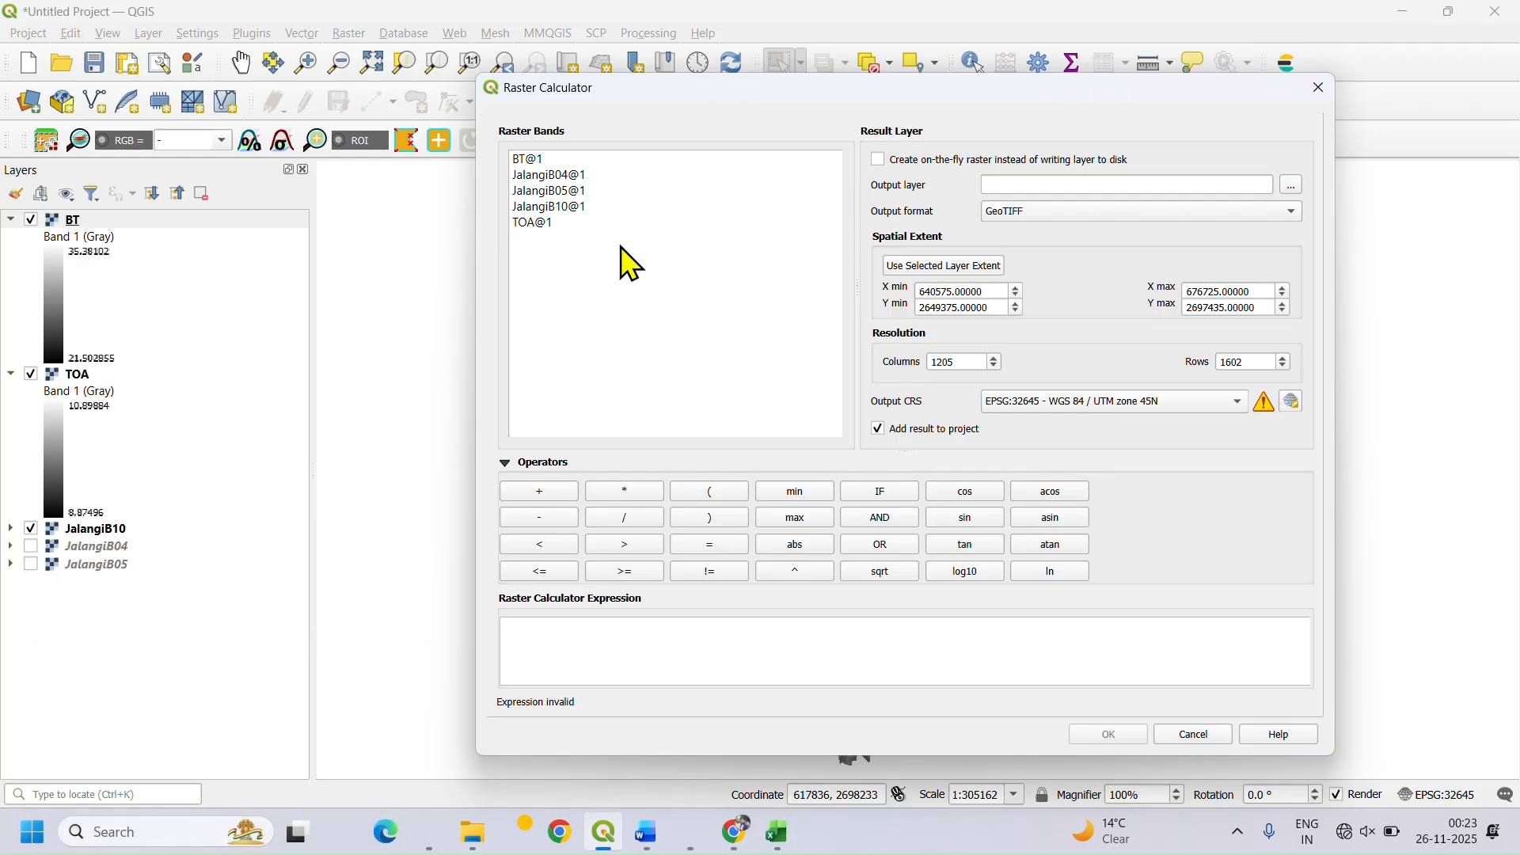
Step: Enter the NDVI numerator ( "JalangiB05@1" - "JalangiB04@1" ) in the raster expression
click(710, 492)
double_click(579, 193)
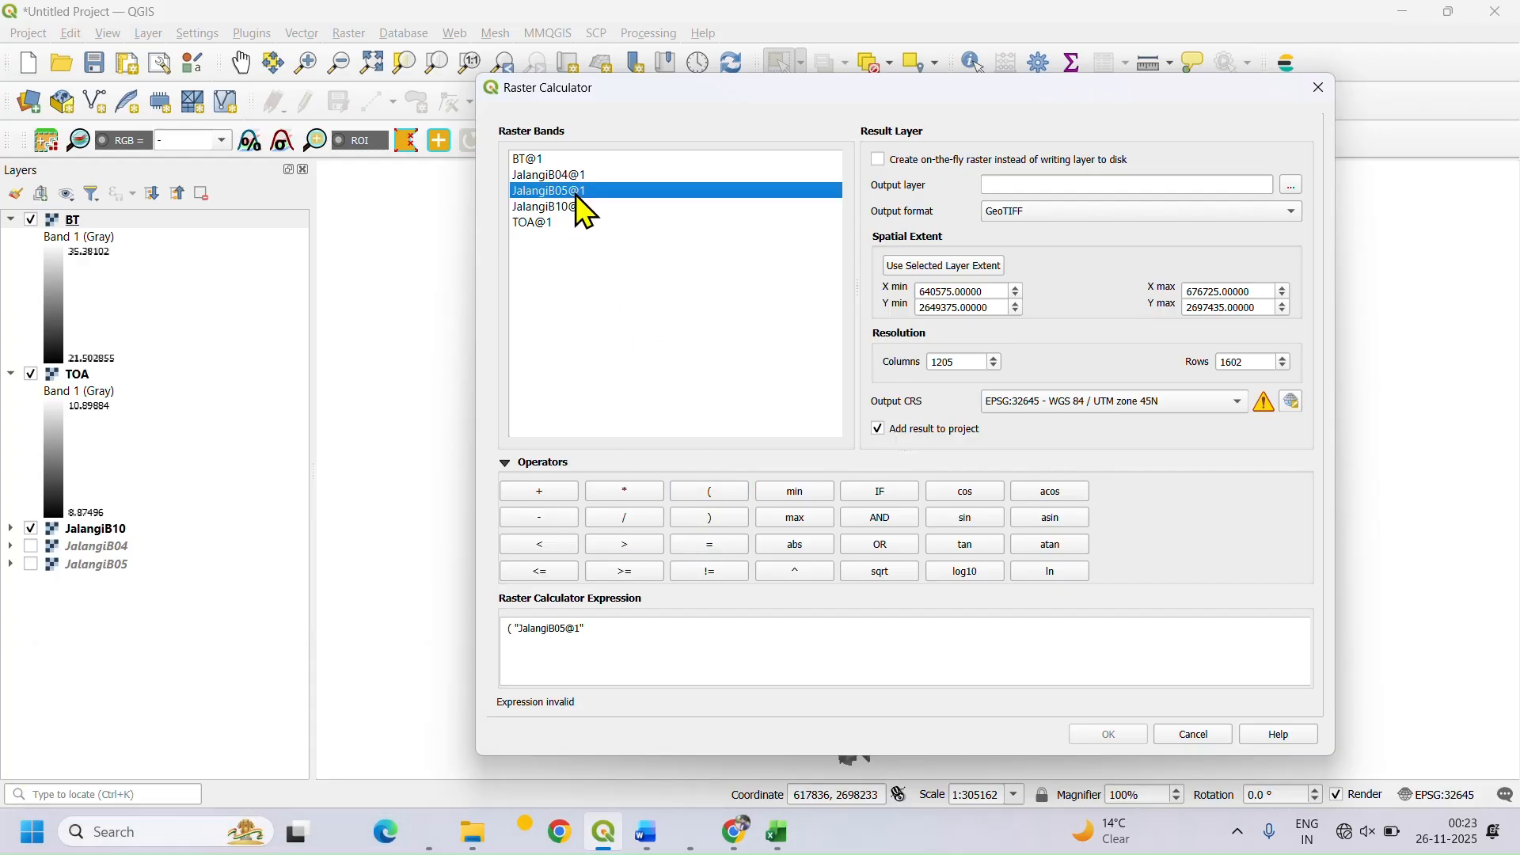
click(554, 522)
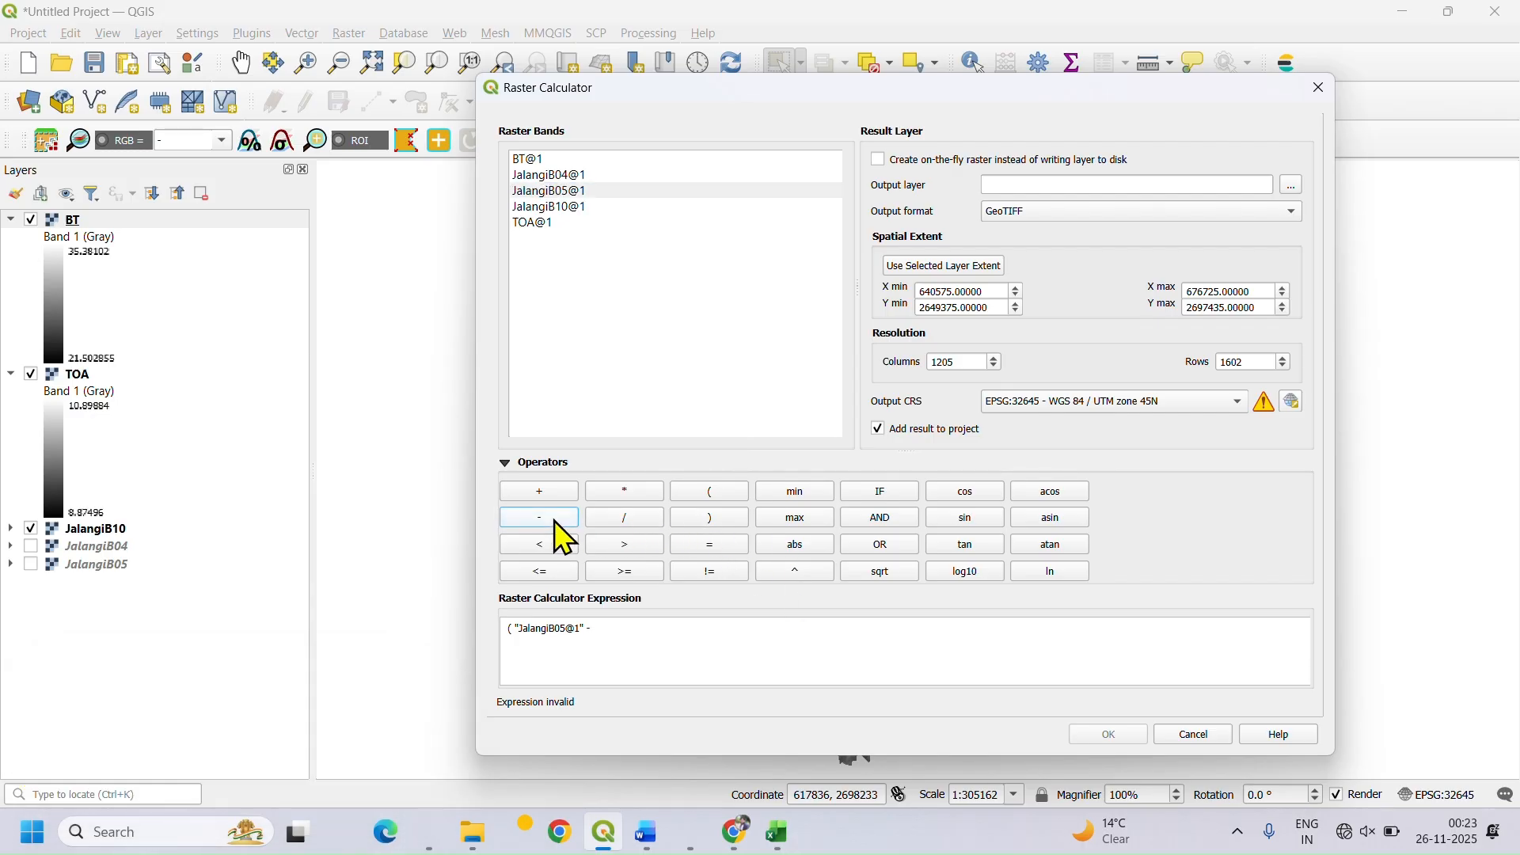
double_click(569, 176)
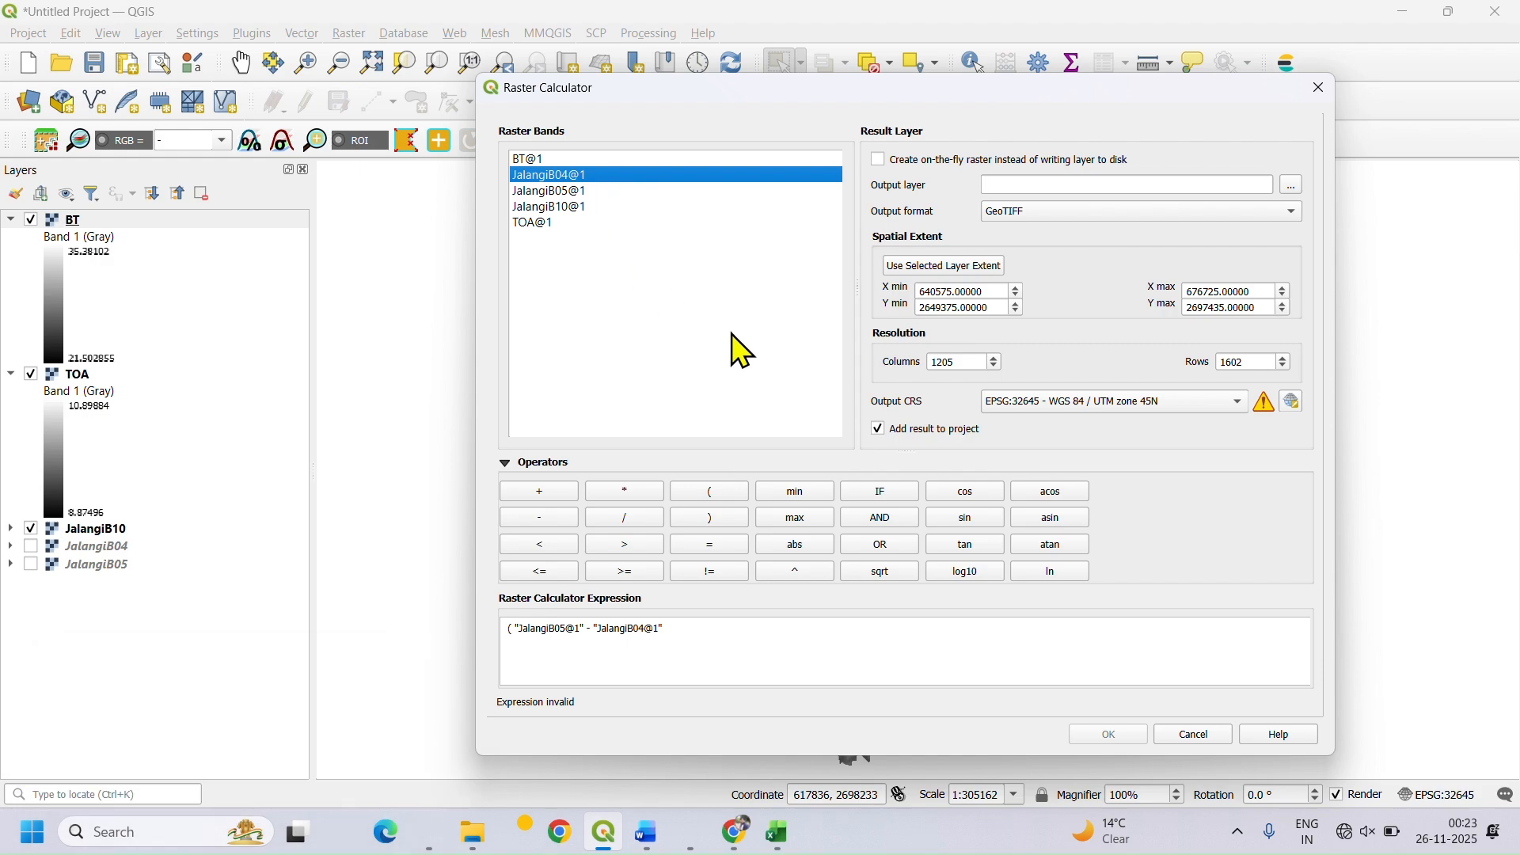
click(717, 521)
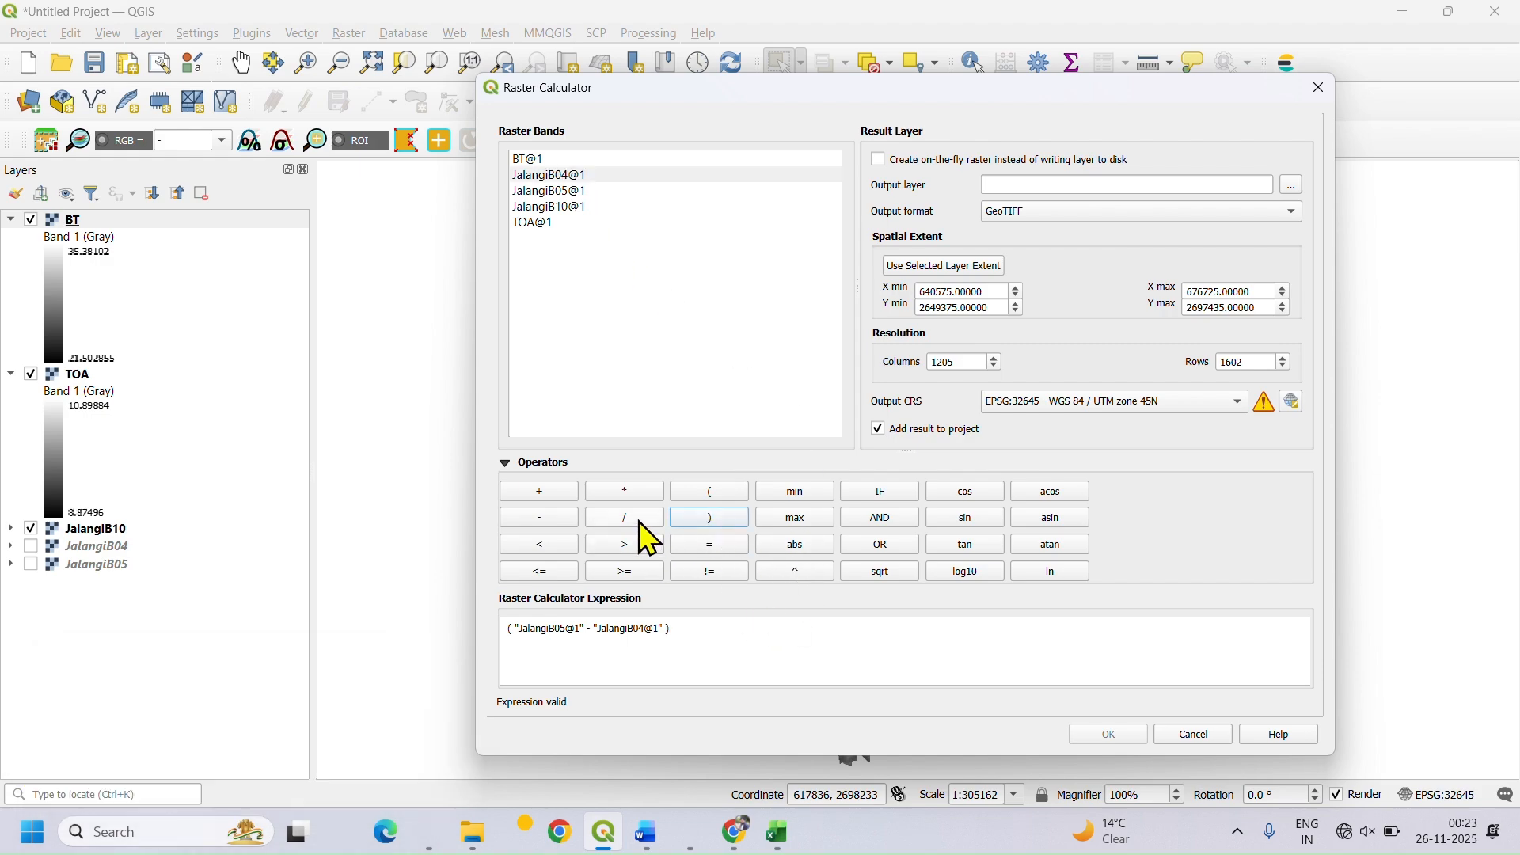
Step: Complete the NDVI expression by dividing the numerator by ( "JalangiB05@1" + "JalangiB04@1" )
click(711, 493)
click(590, 194)
double_click(590, 194)
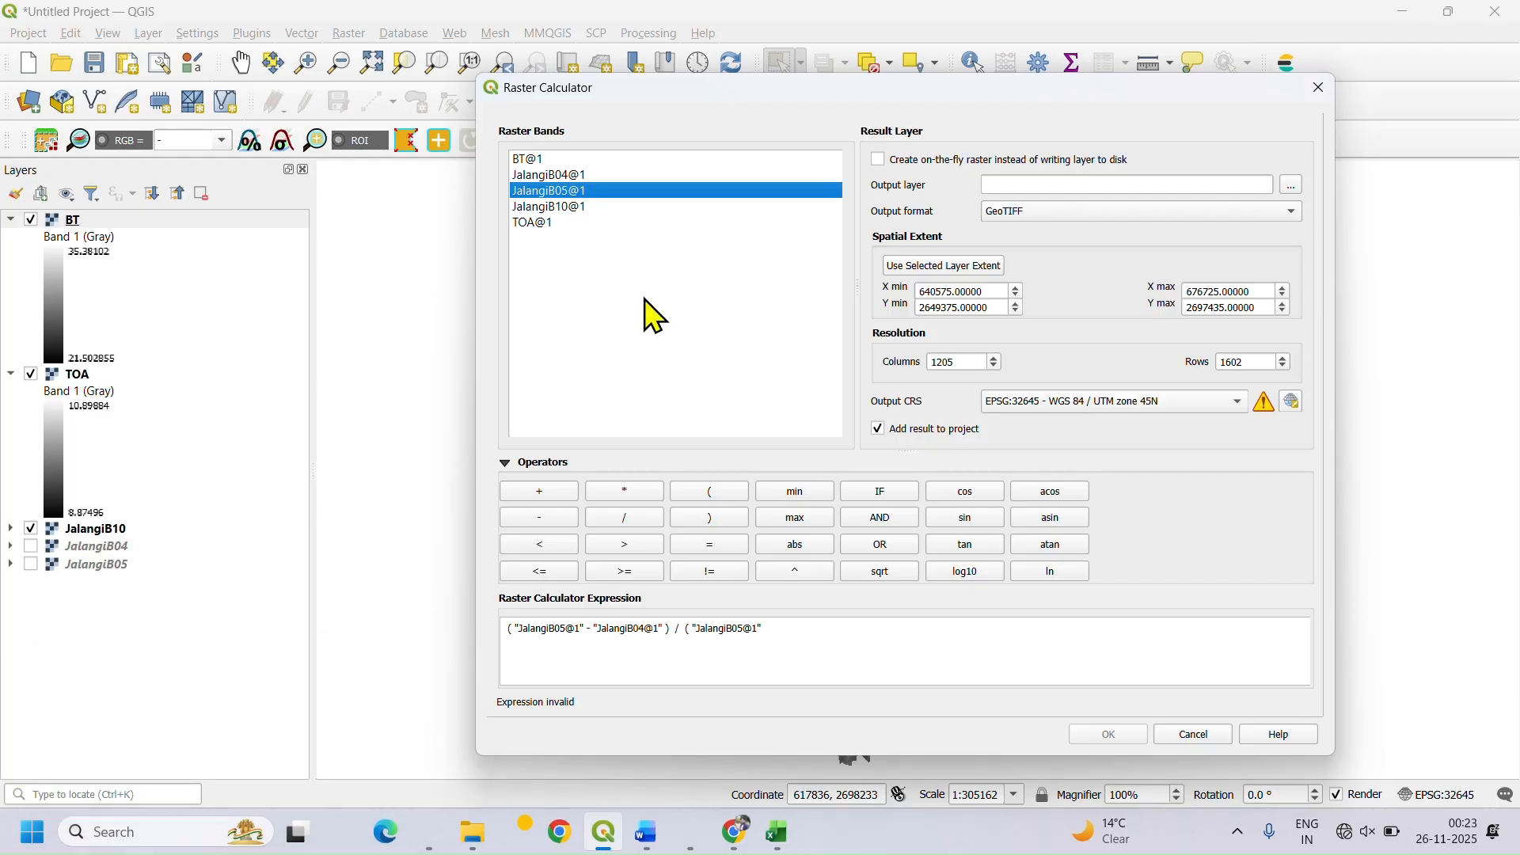
click(541, 494)
double_click(581, 175)
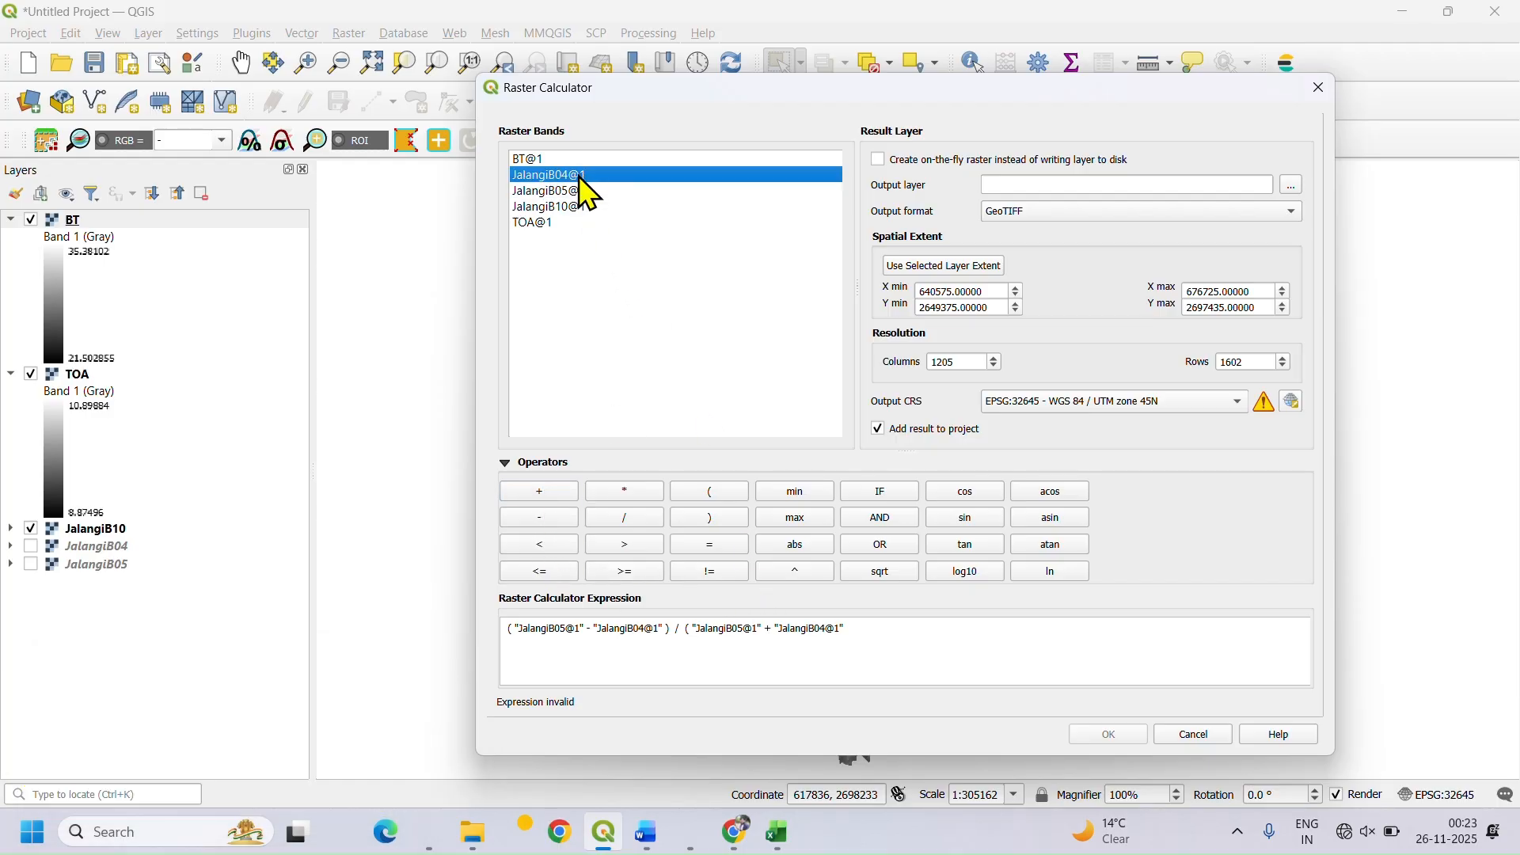
click(717, 521)
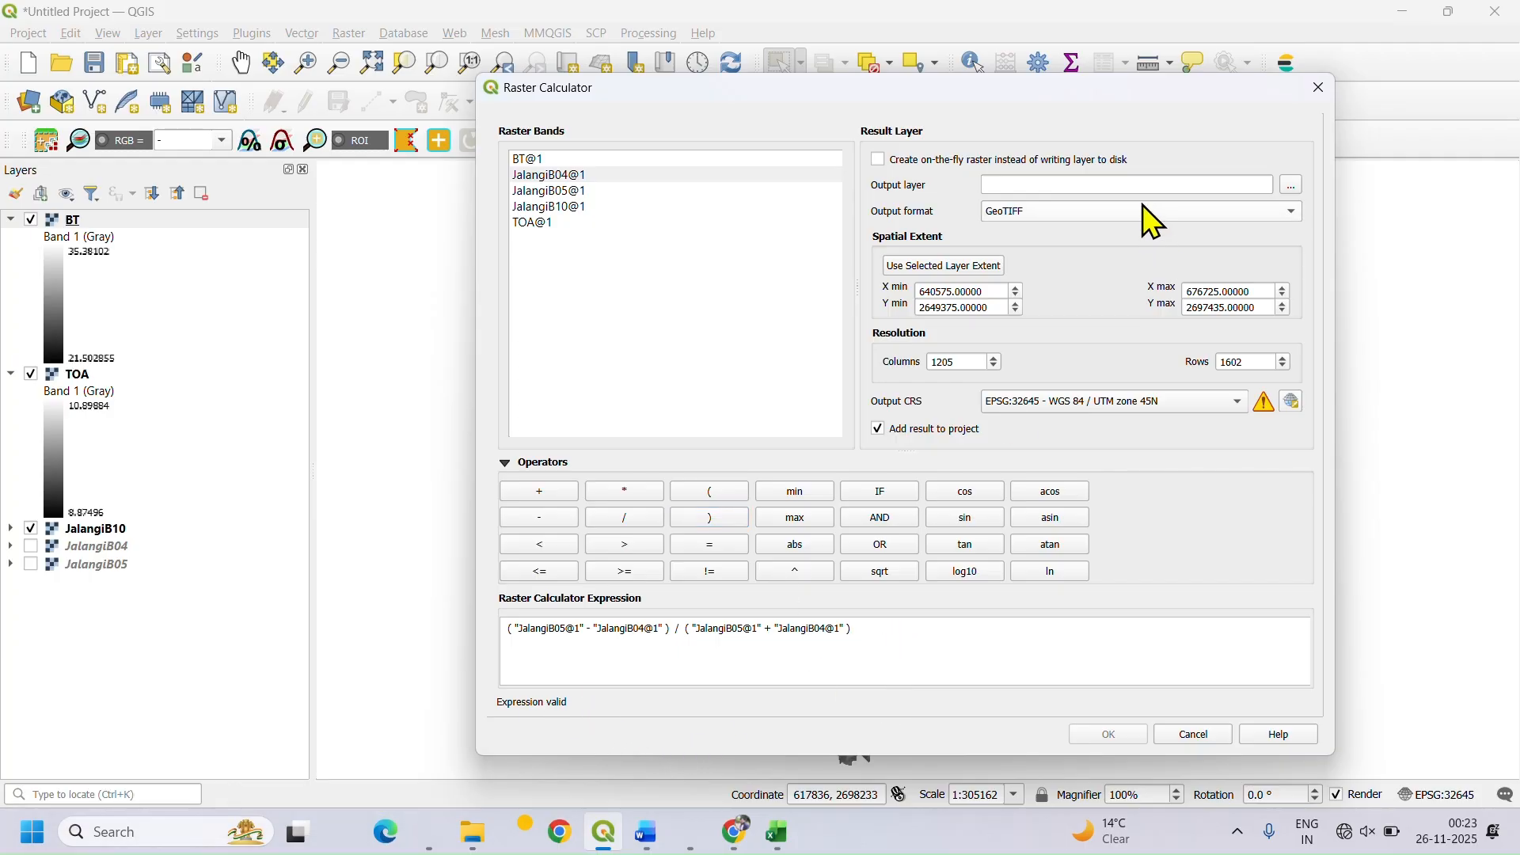
Step: Set the output file to ndvi.tif in the LST folder and run the NDVI calculation
click(1292, 186)
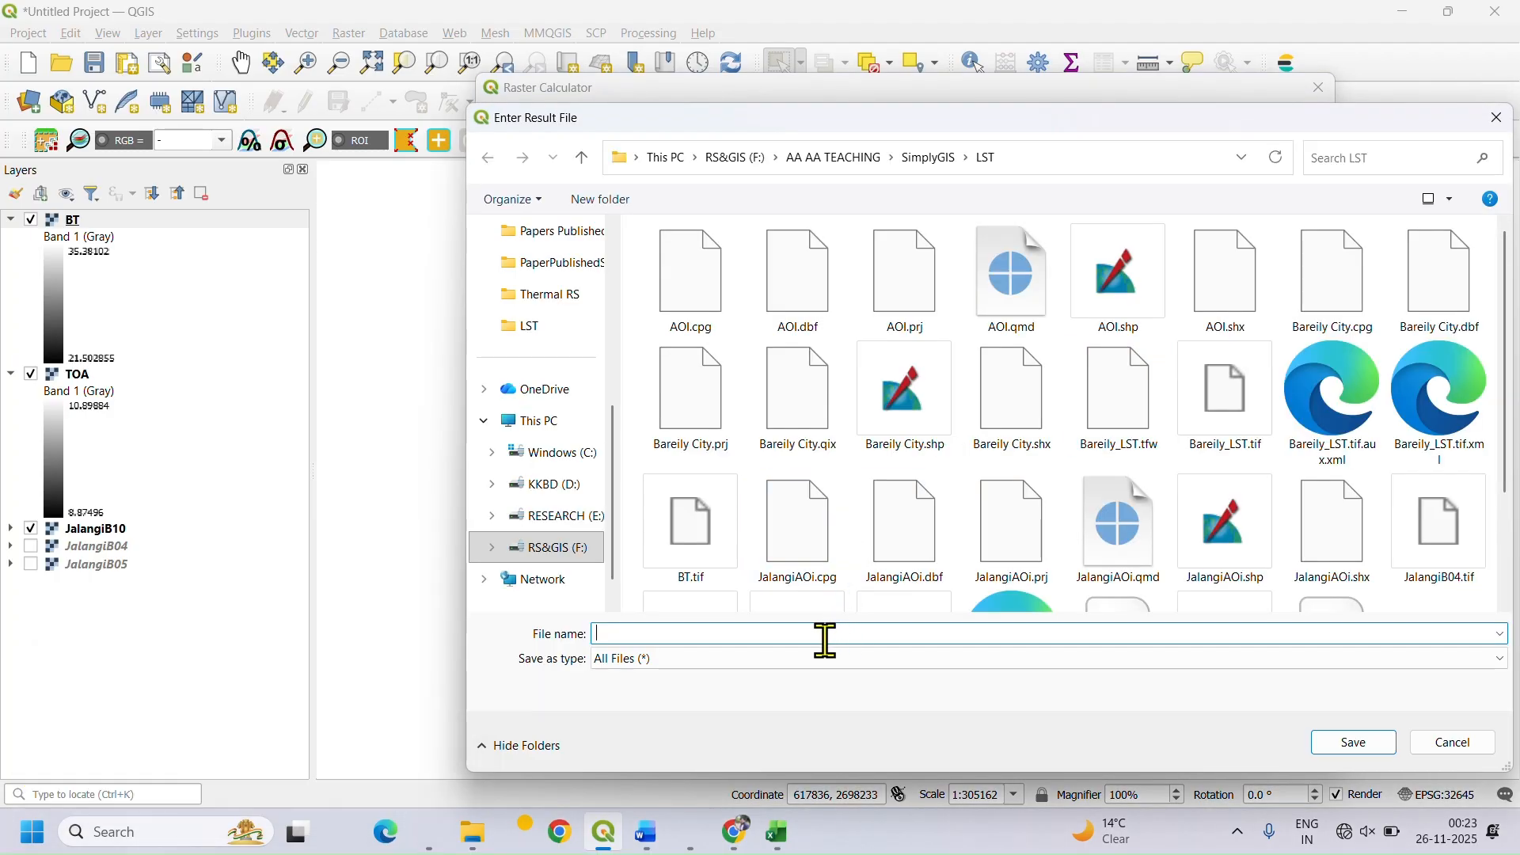
text(ndvi.tif)
click(1351, 746)
click(1113, 736)
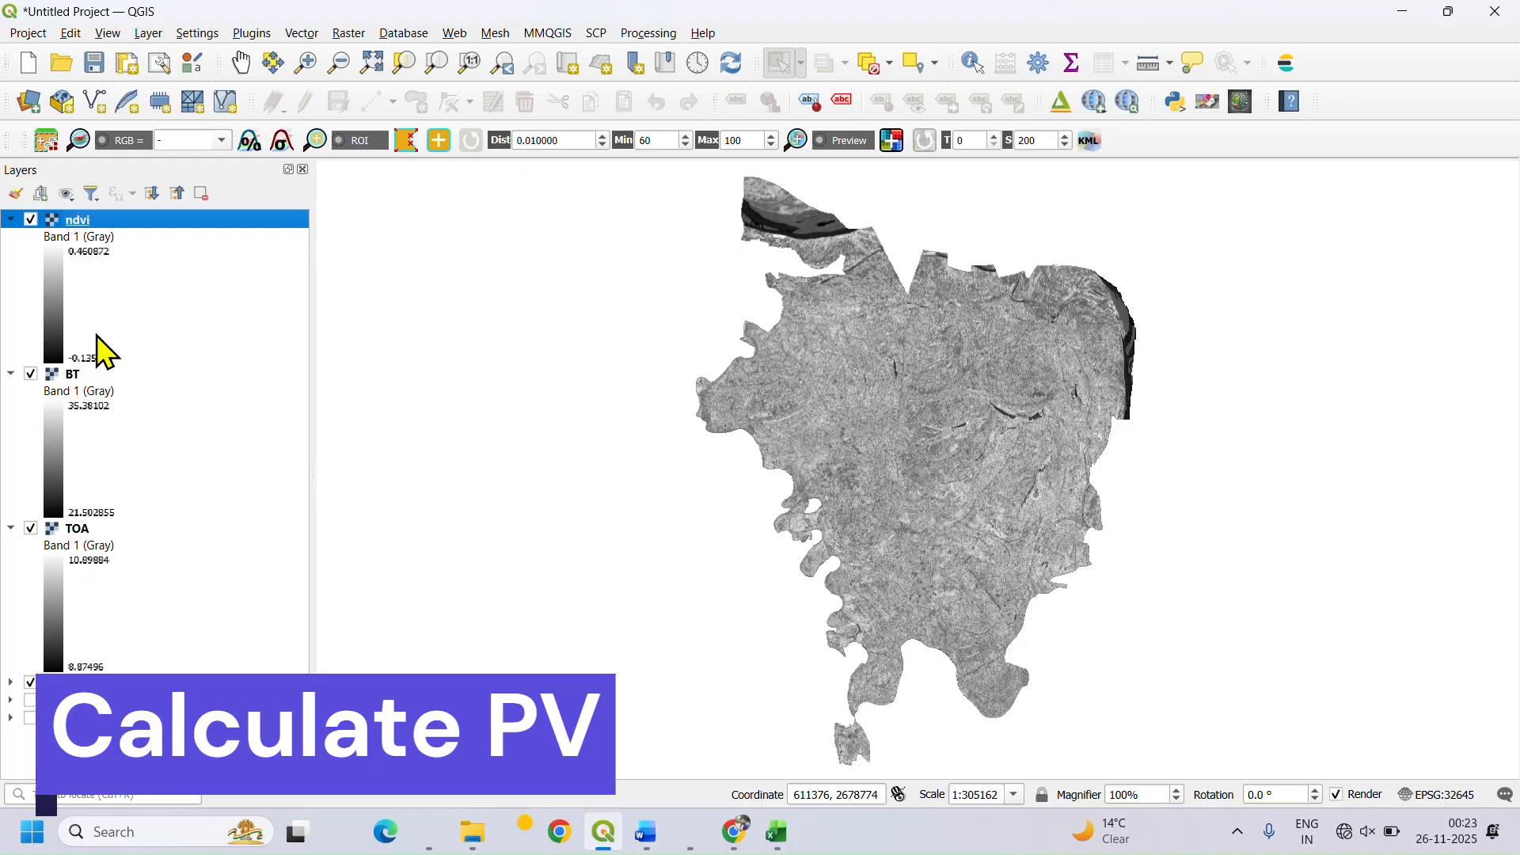
Step: Switch to the Word document and examine the Step 4 Proportionate of Vegetation (PV) formula and its terms
click(646, 832)
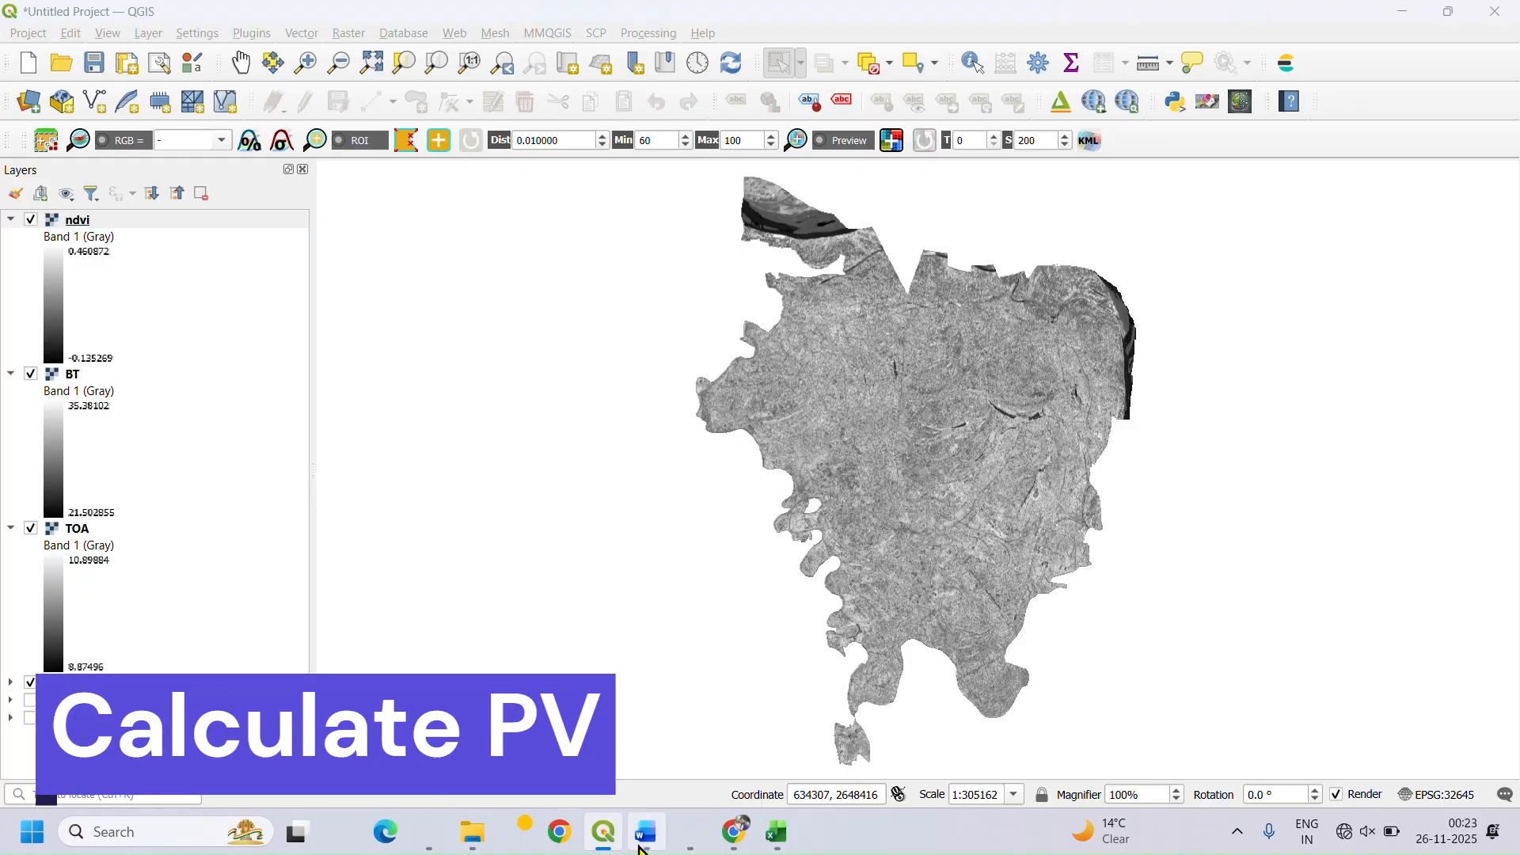
scroll(697, 523, down, 1)
scroll(697, 523, down, 5)
scroll(697, 523, up, 1)
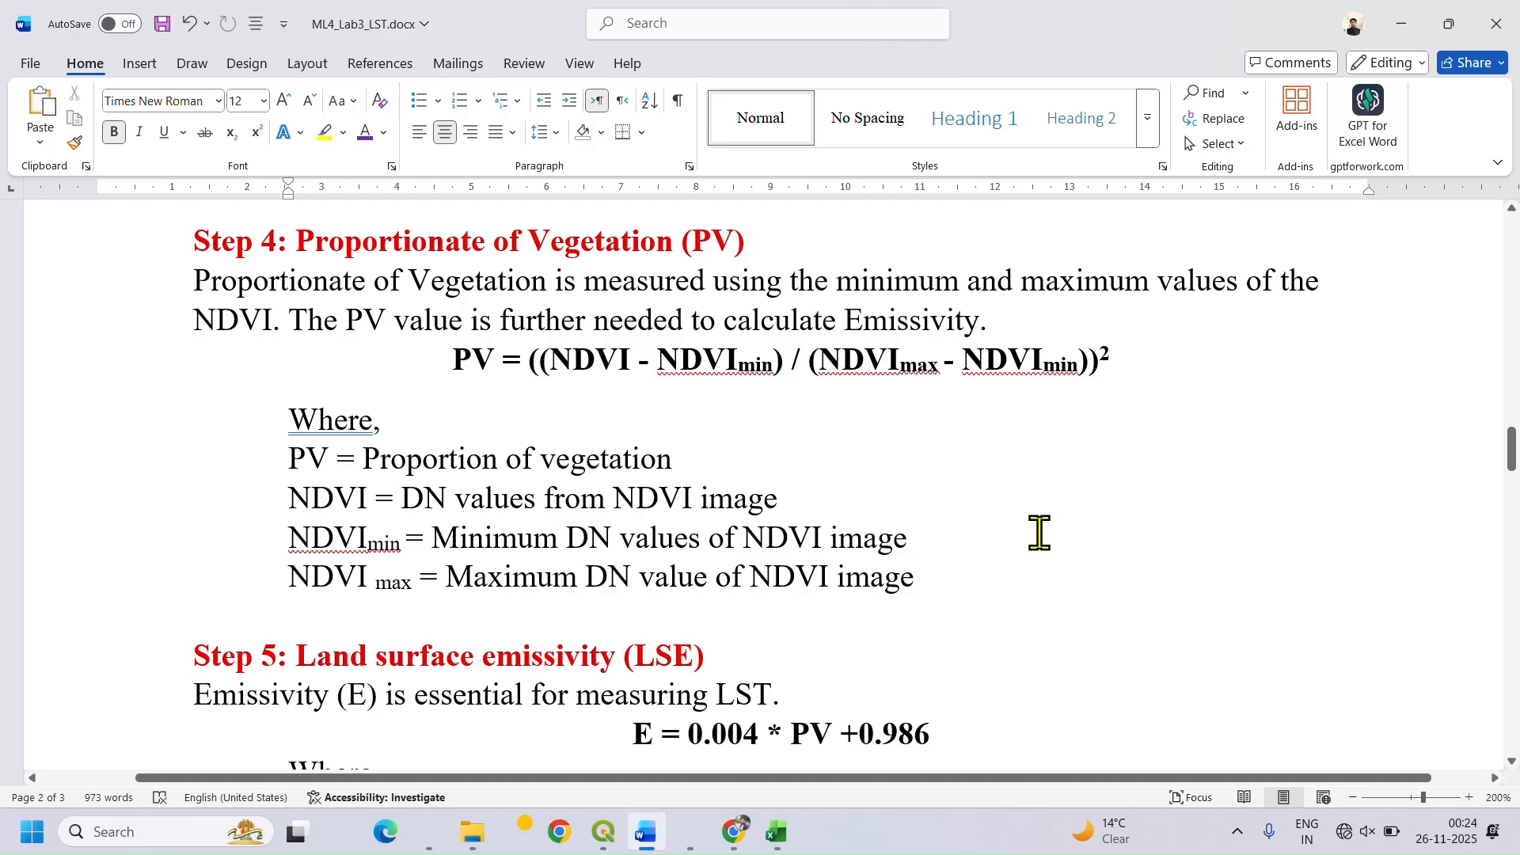
Step: Return to QGIS and begin the PV raster expression with the numerator ( ( "ndvi@1" - 0.135269 )
click(604, 831)
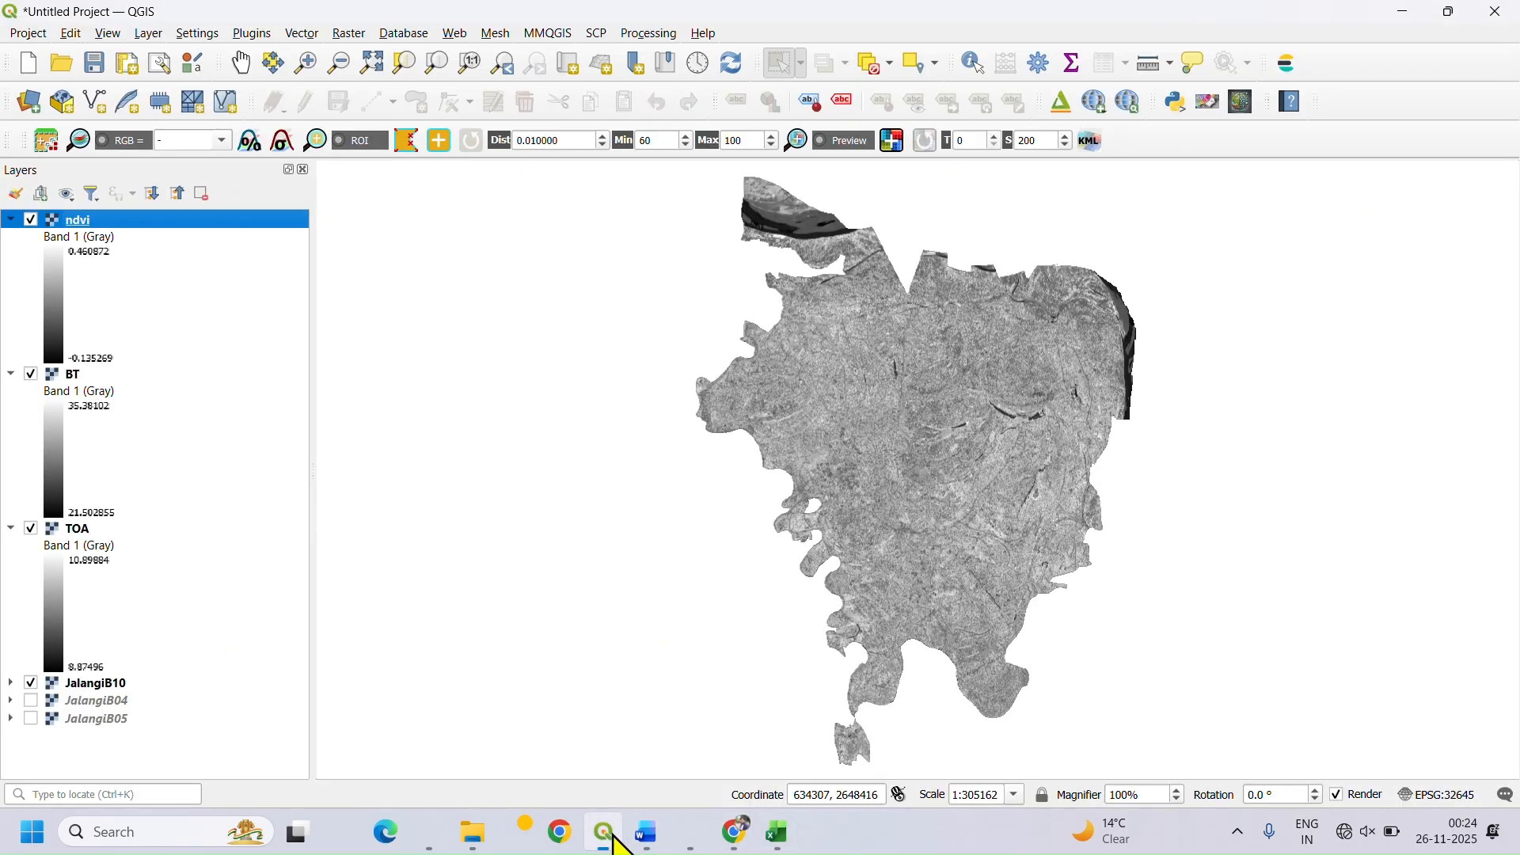
click(353, 34)
click(373, 56)
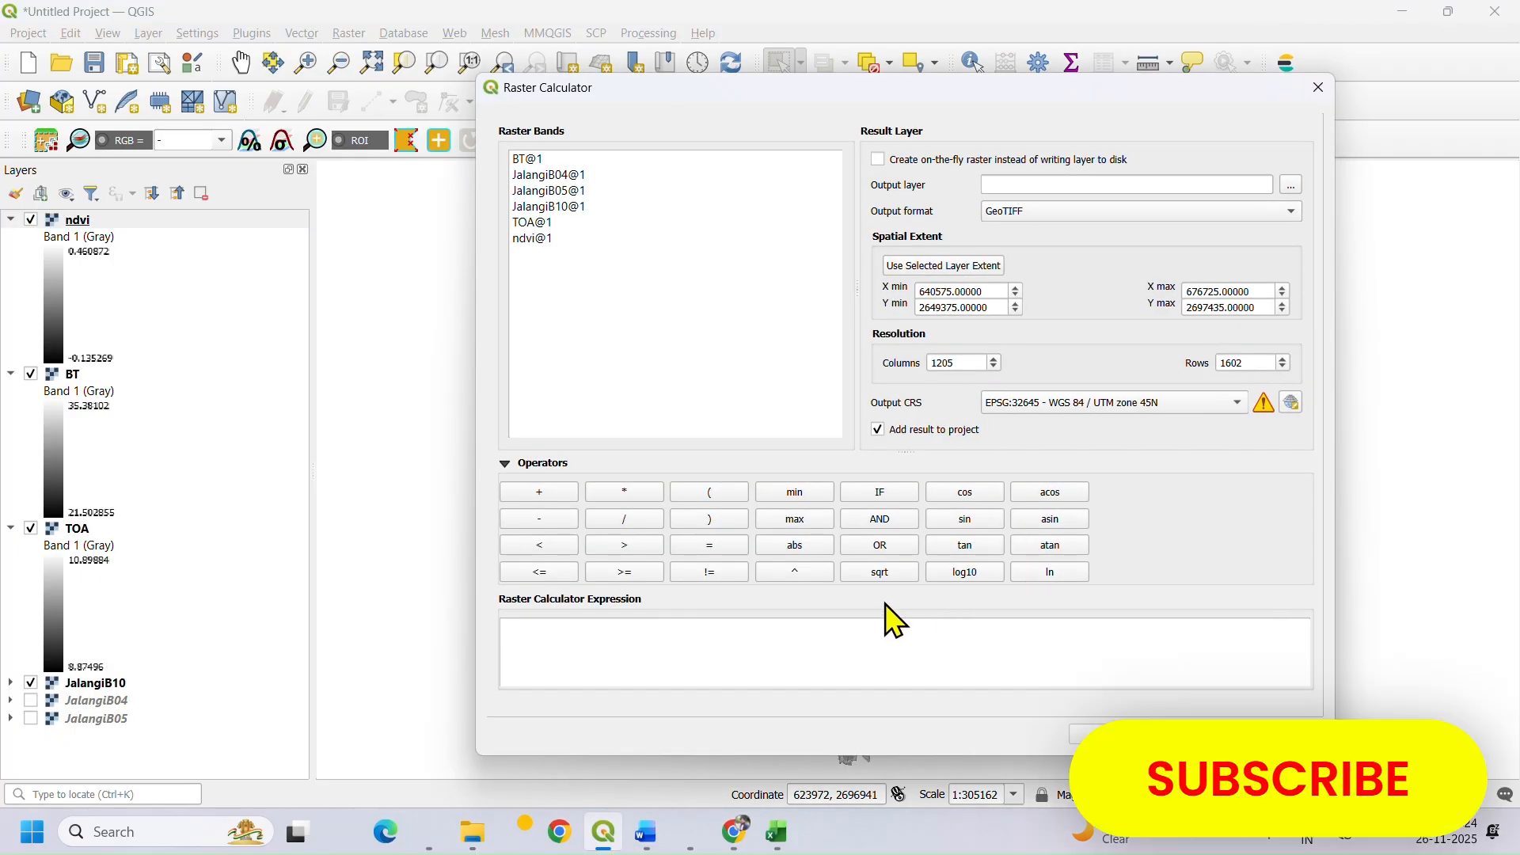
click(710, 492)
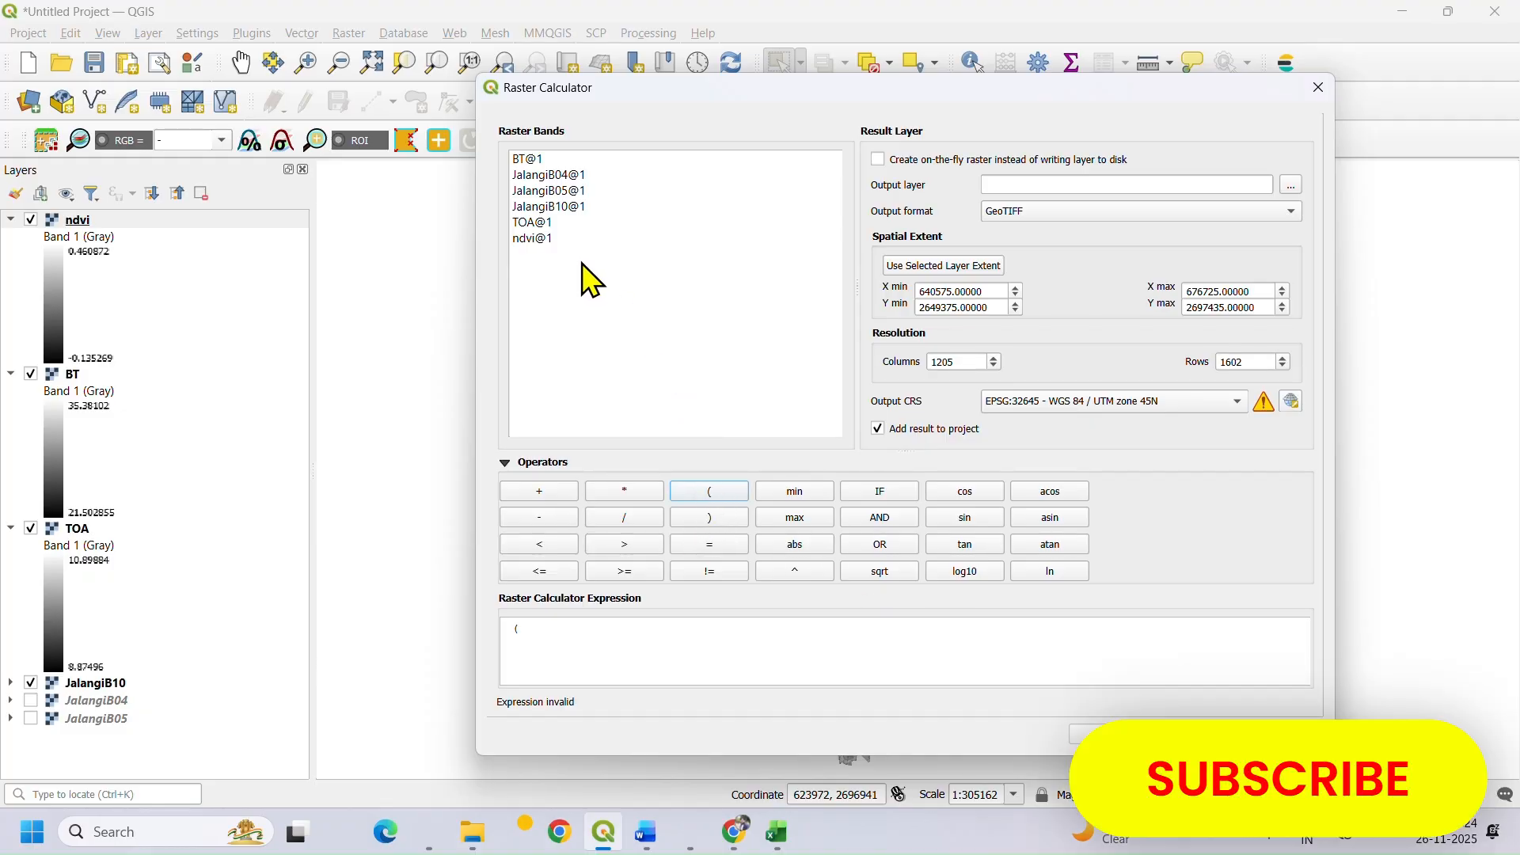
click(723, 488)
double_click(532, 240)
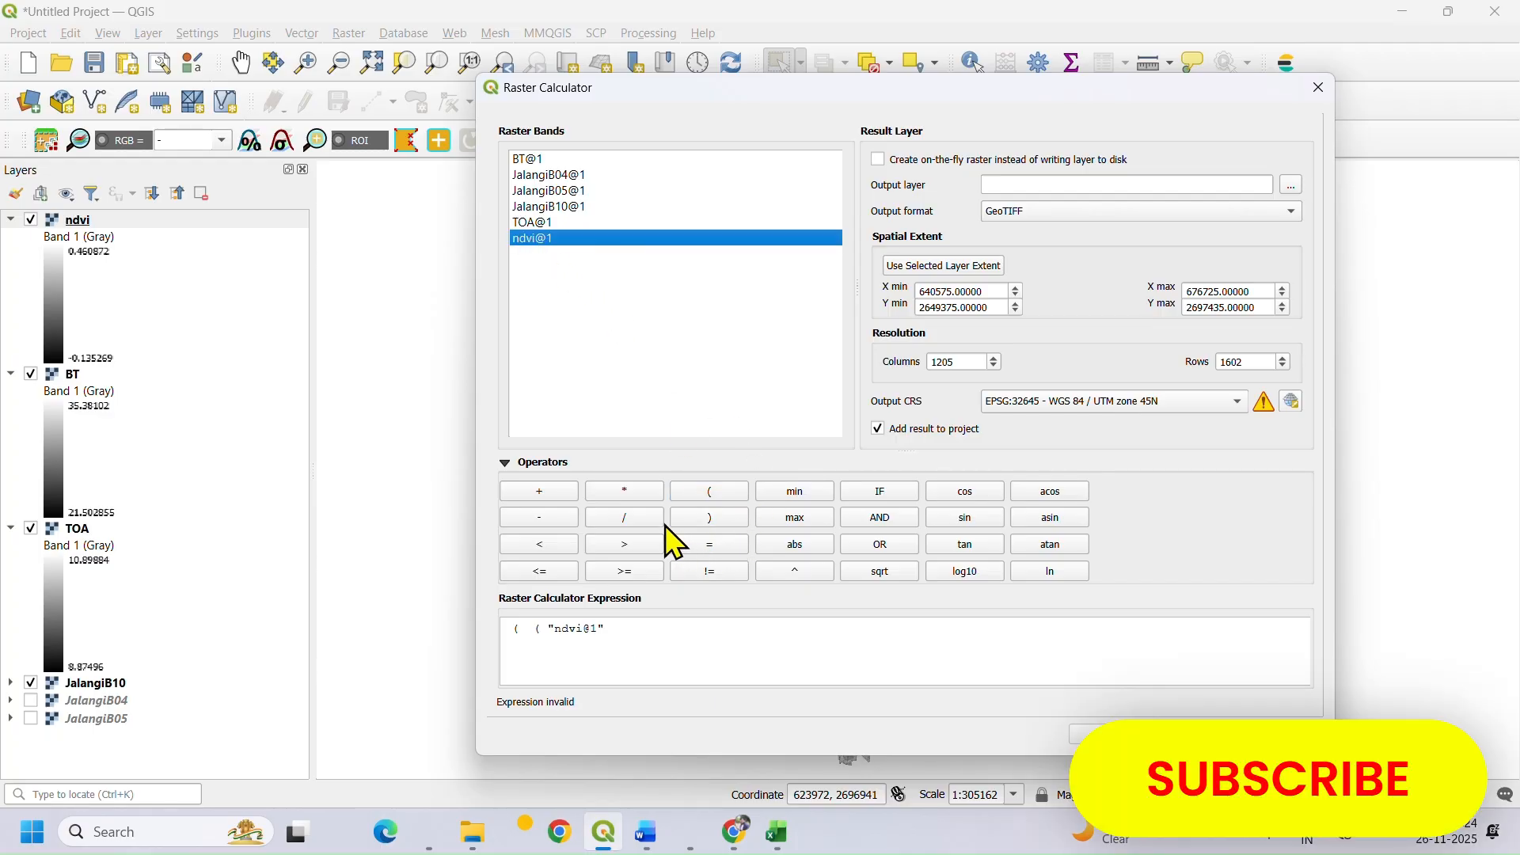
click(548, 518)
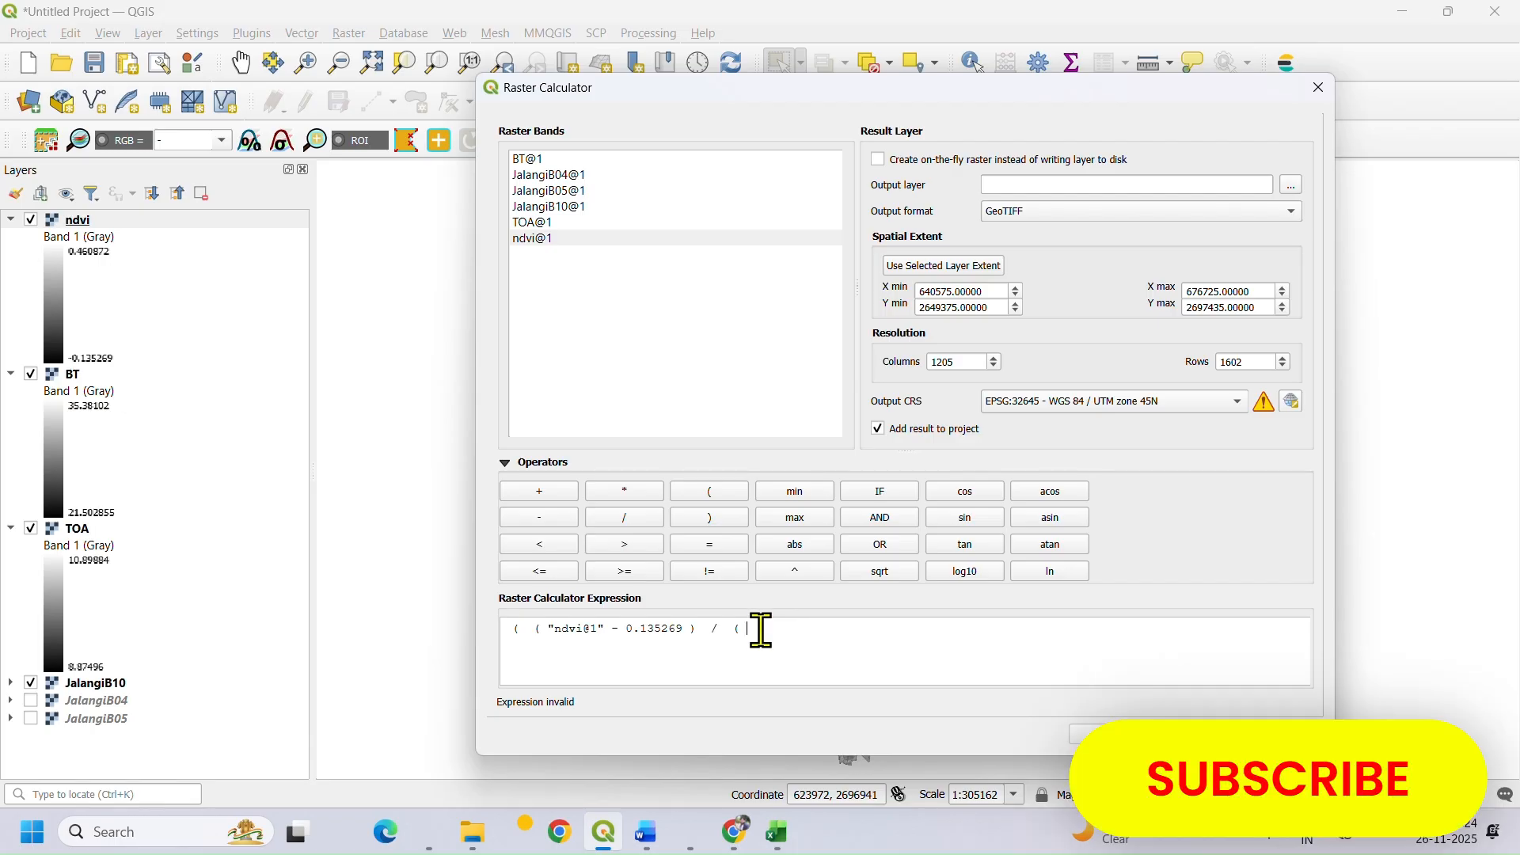
Step: Complete the PV ratio by dividing the numerator by ( 0.460872 - 0.135269 ) and closing the outer bracket
text(460872)
click(539, 518)
drag(682, 630, 636, 630)
key(ctrl+c)
click(831, 631)
key(ctrl+v)
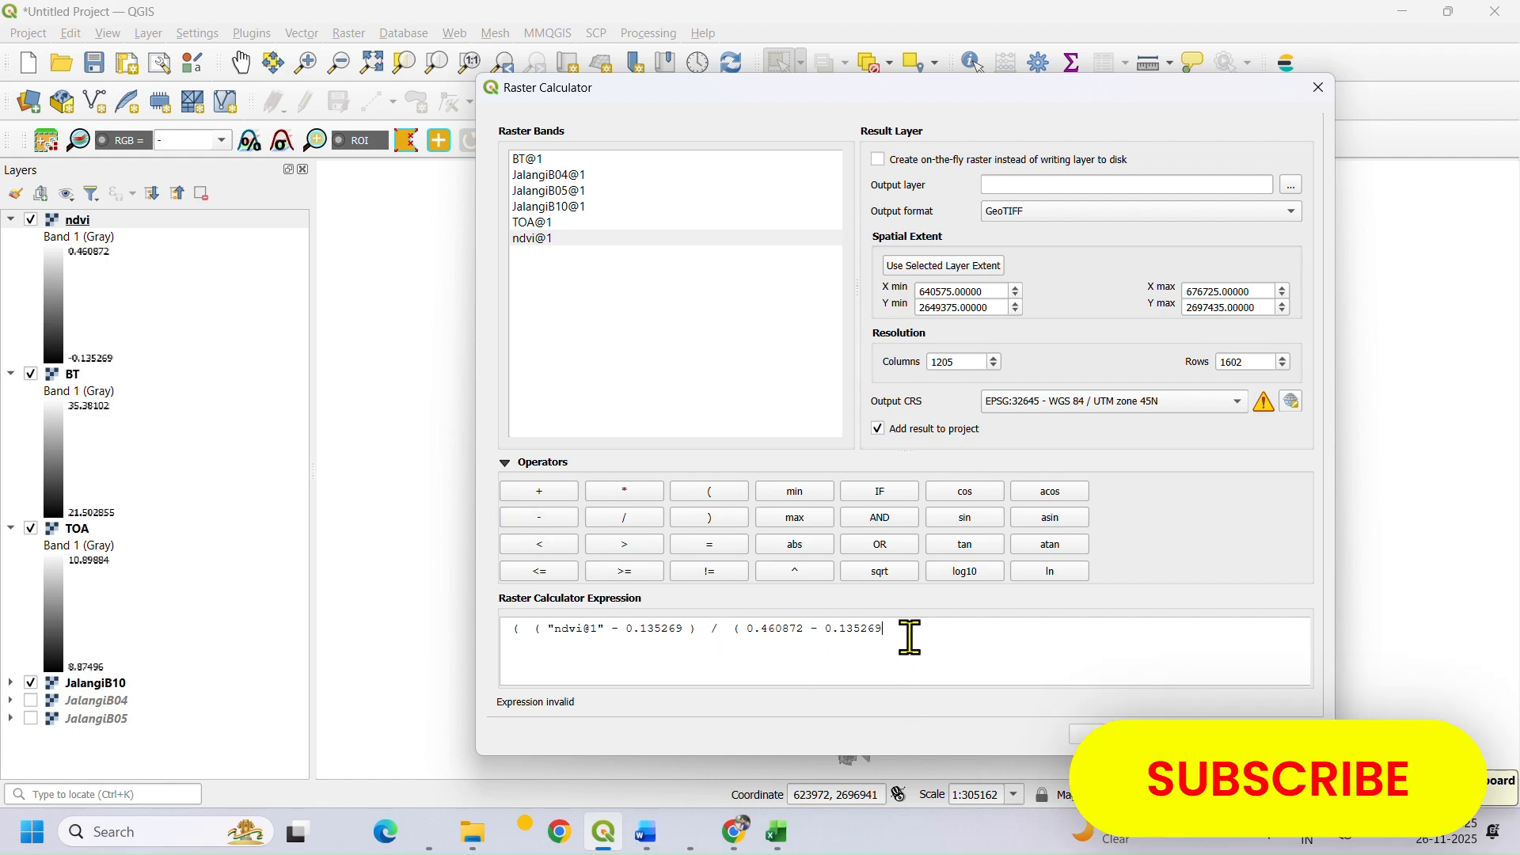
click(713, 521)
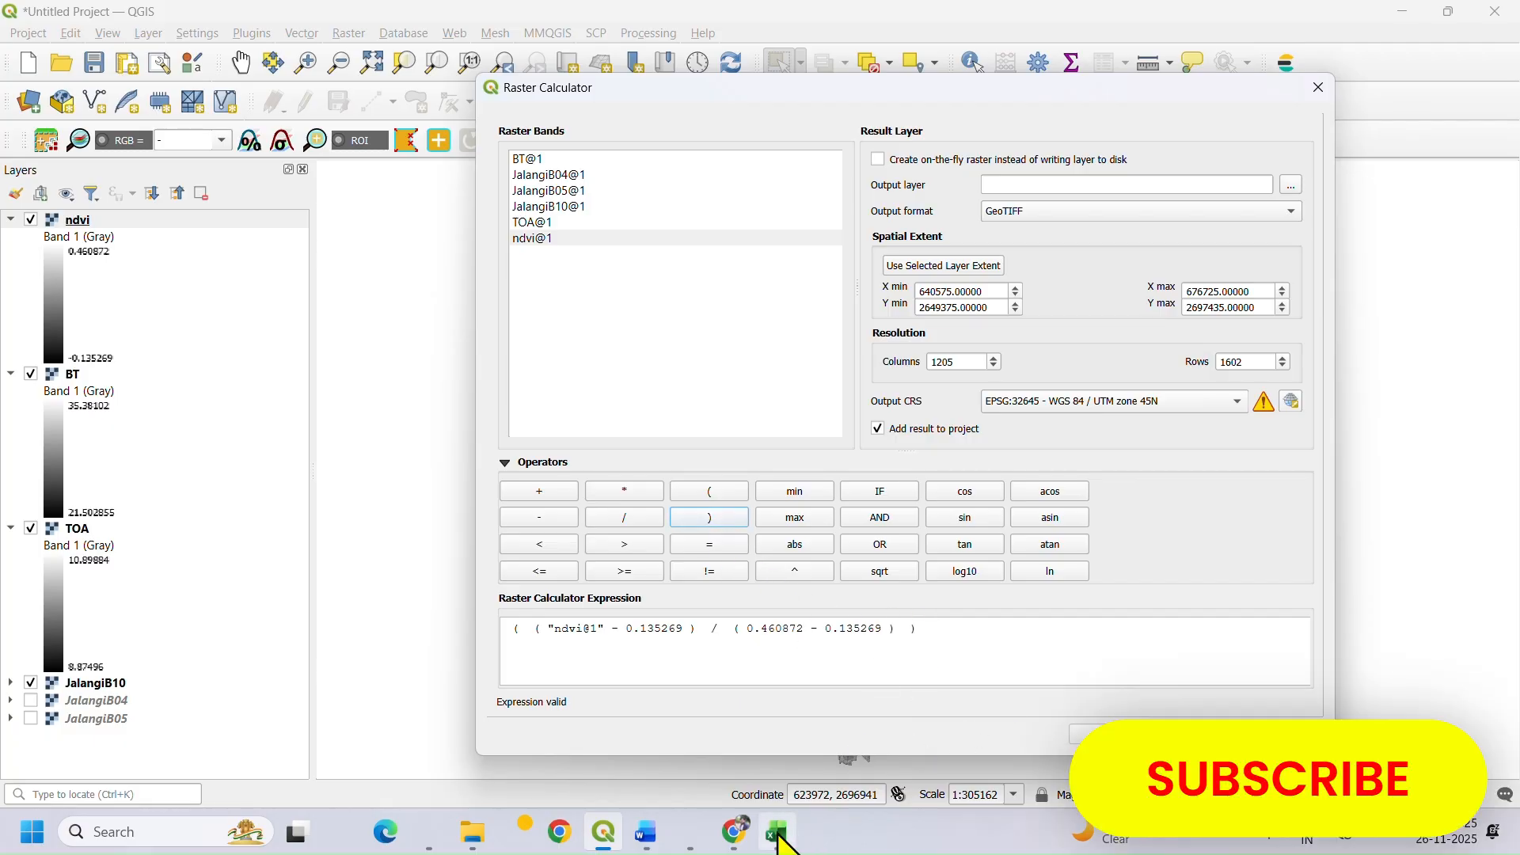
Step: Check the exponent of the PV formula in the Word document and append ^ 2 to the raster expression in QGIS
click(658, 835)
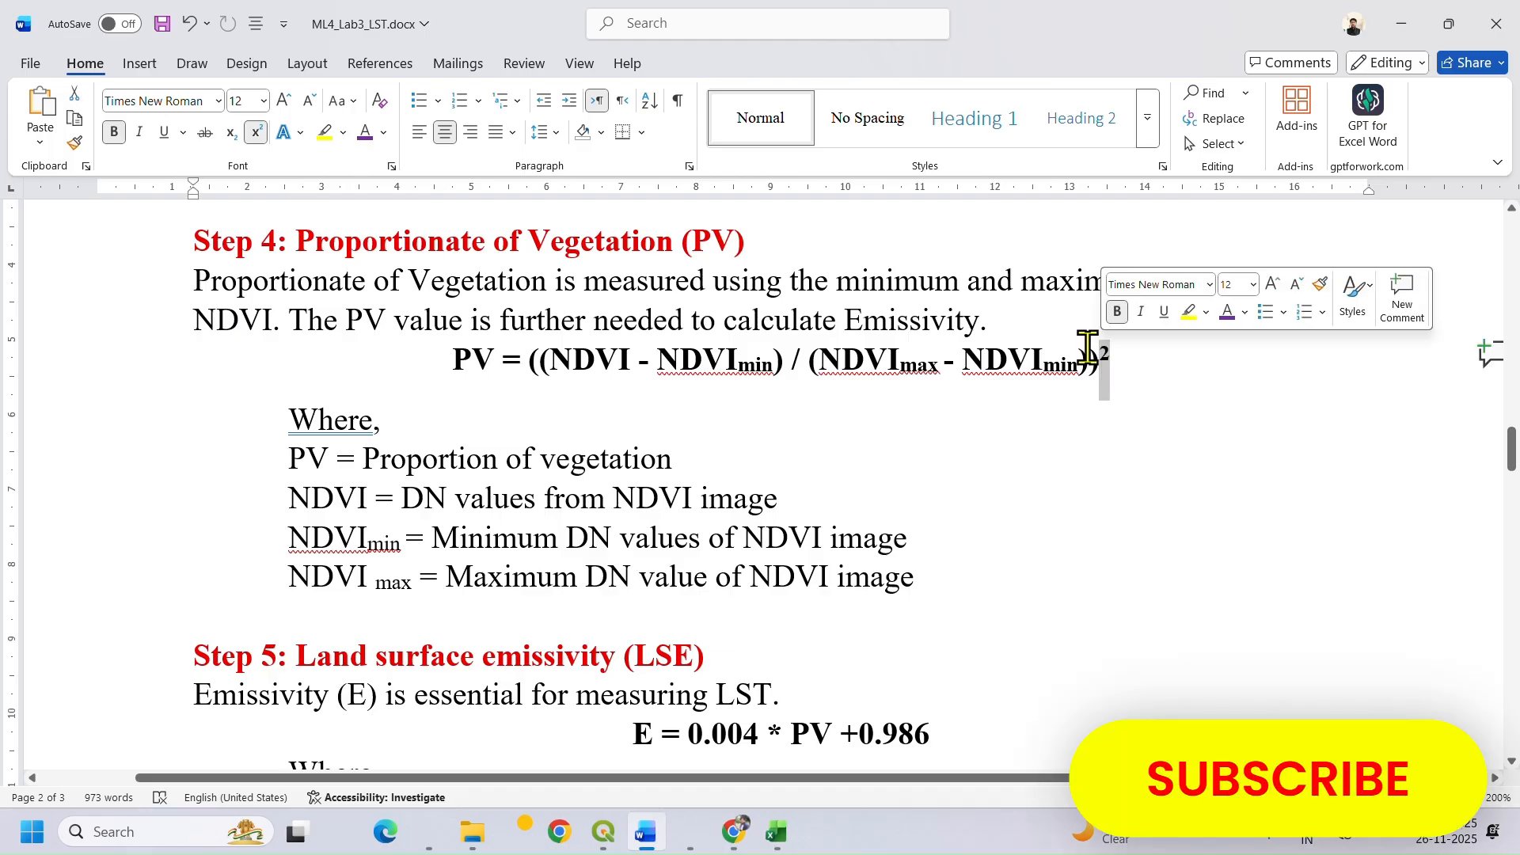
key(ctrl+shift+plus)
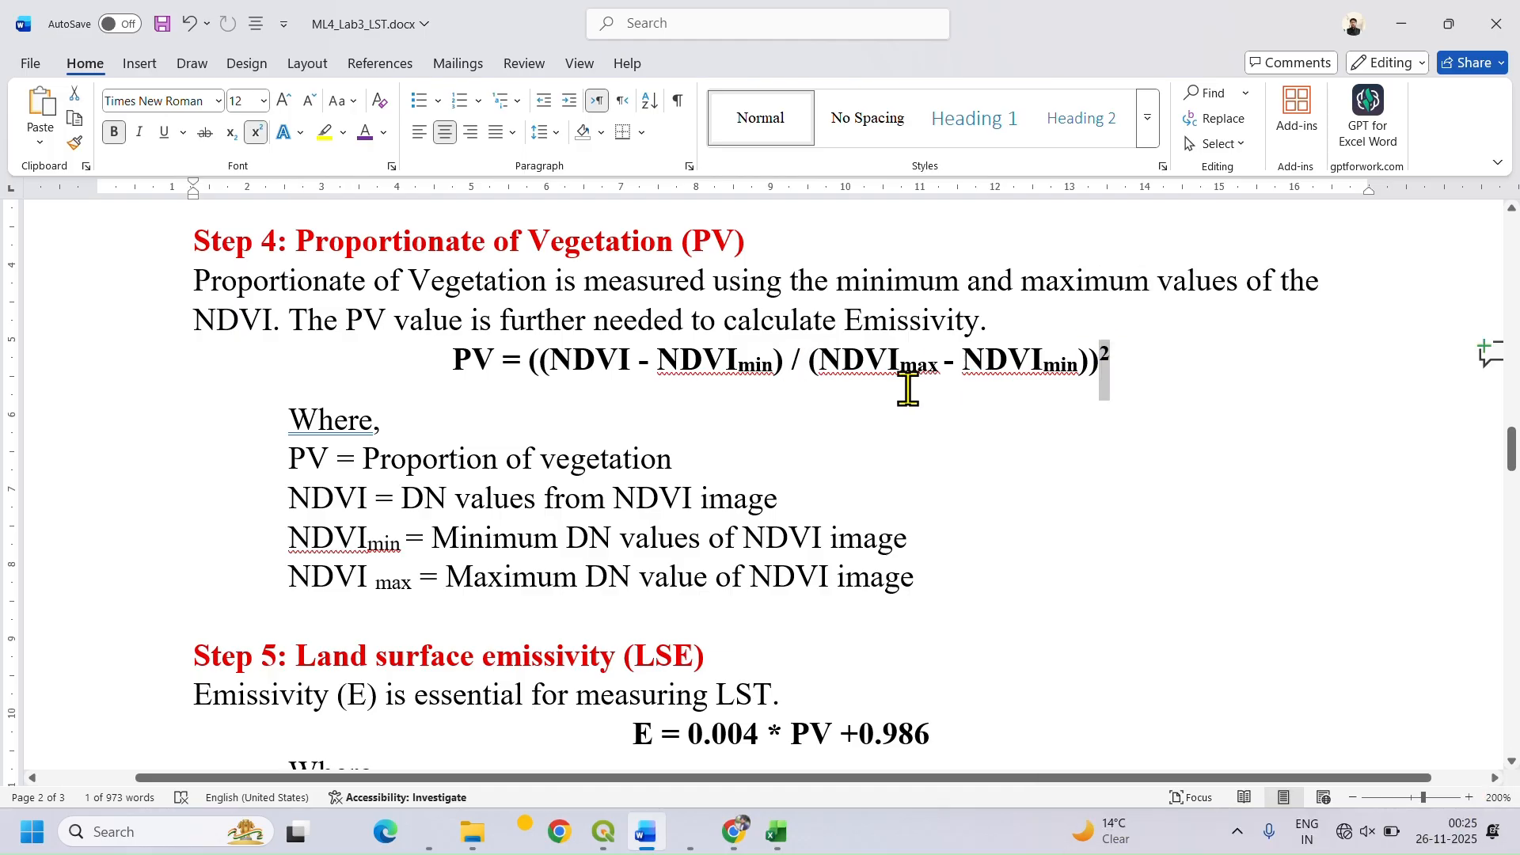
click(610, 838)
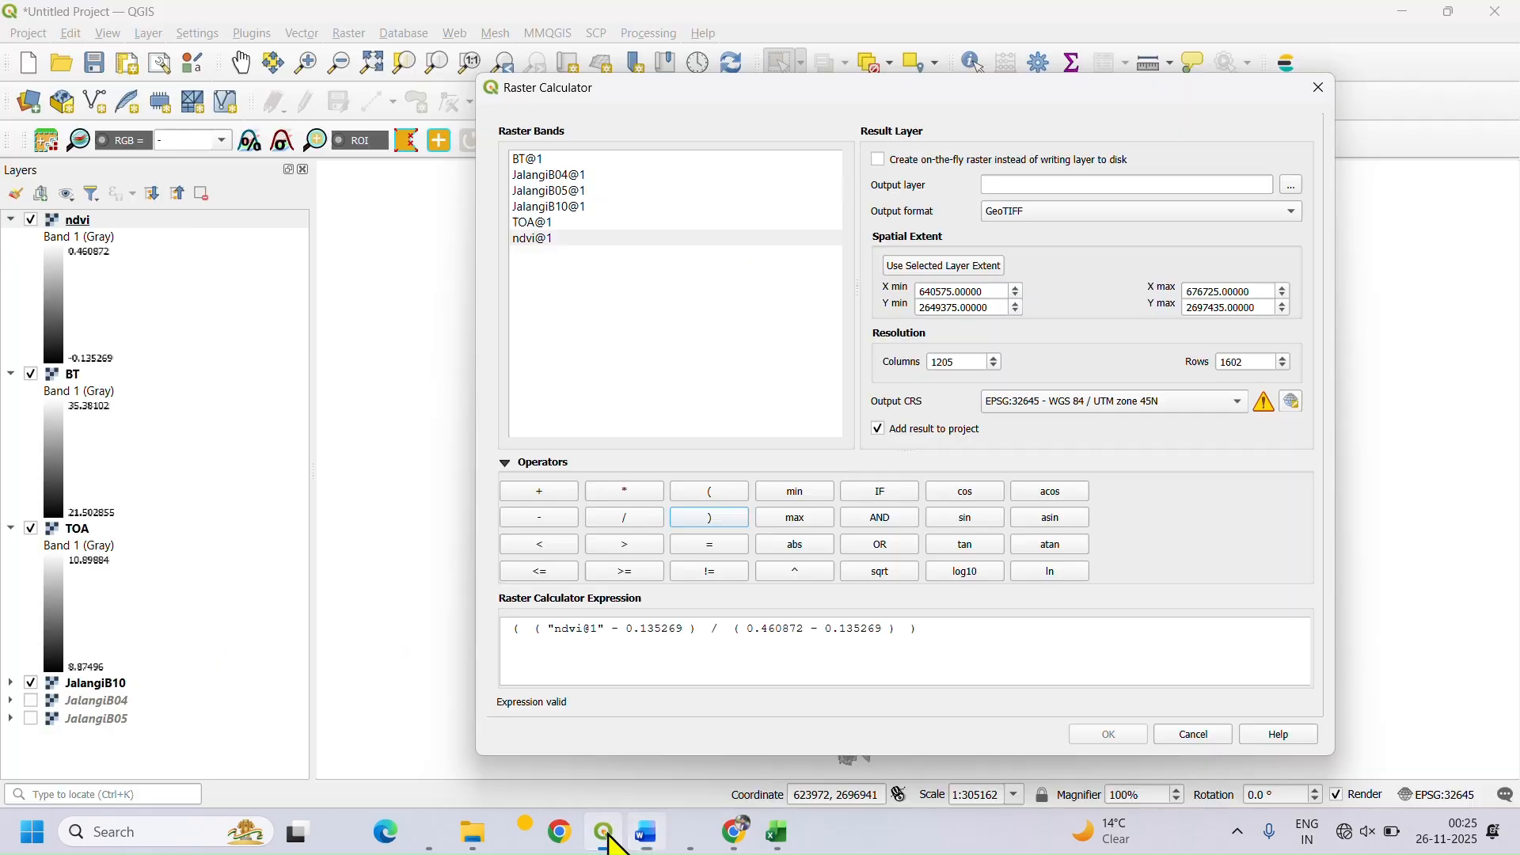
click(817, 576)
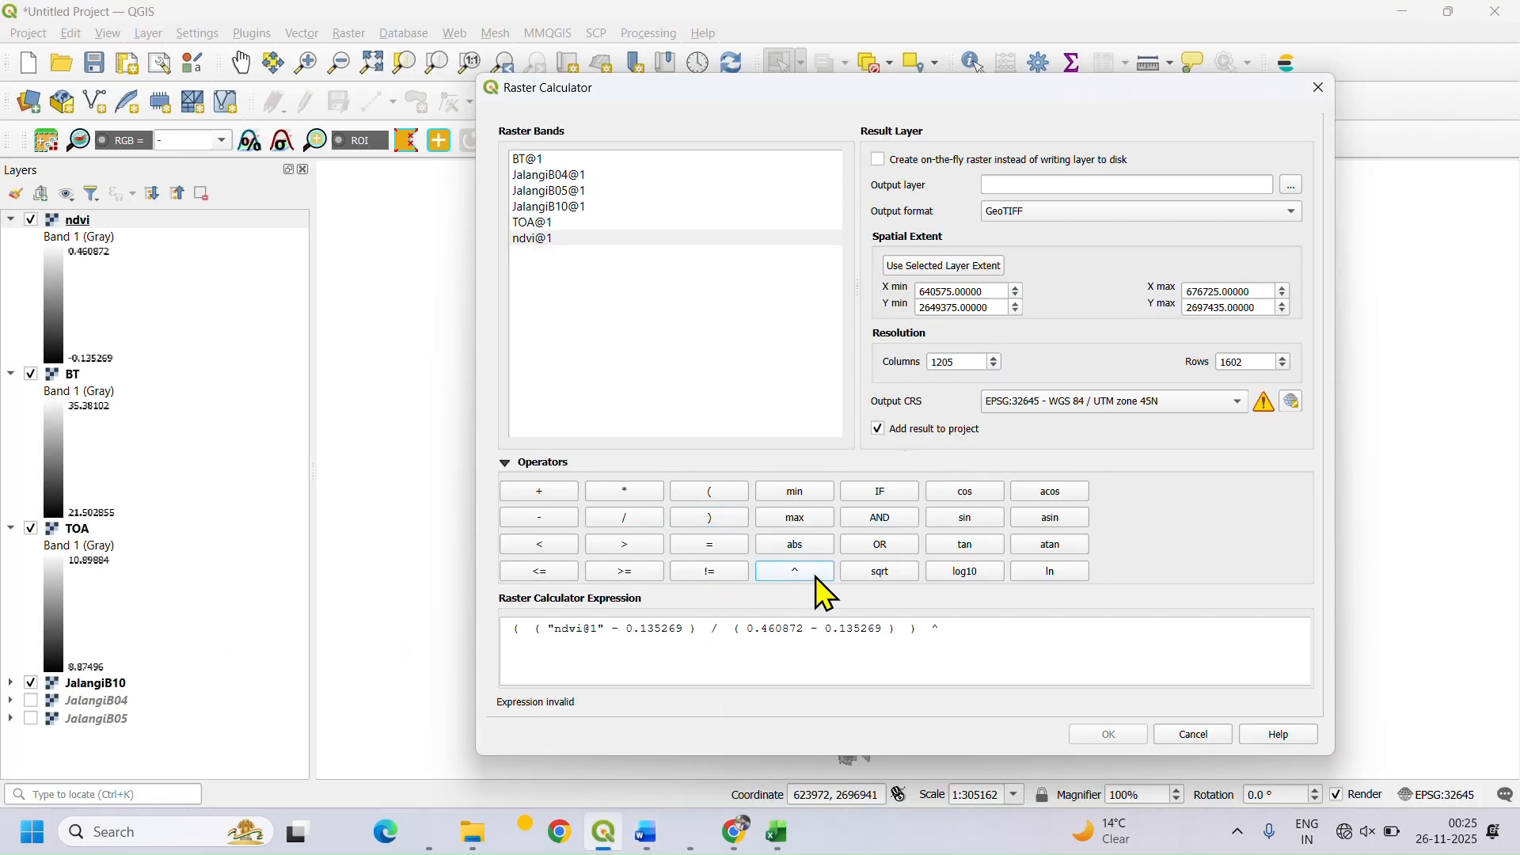
click(945, 621)
text(2)
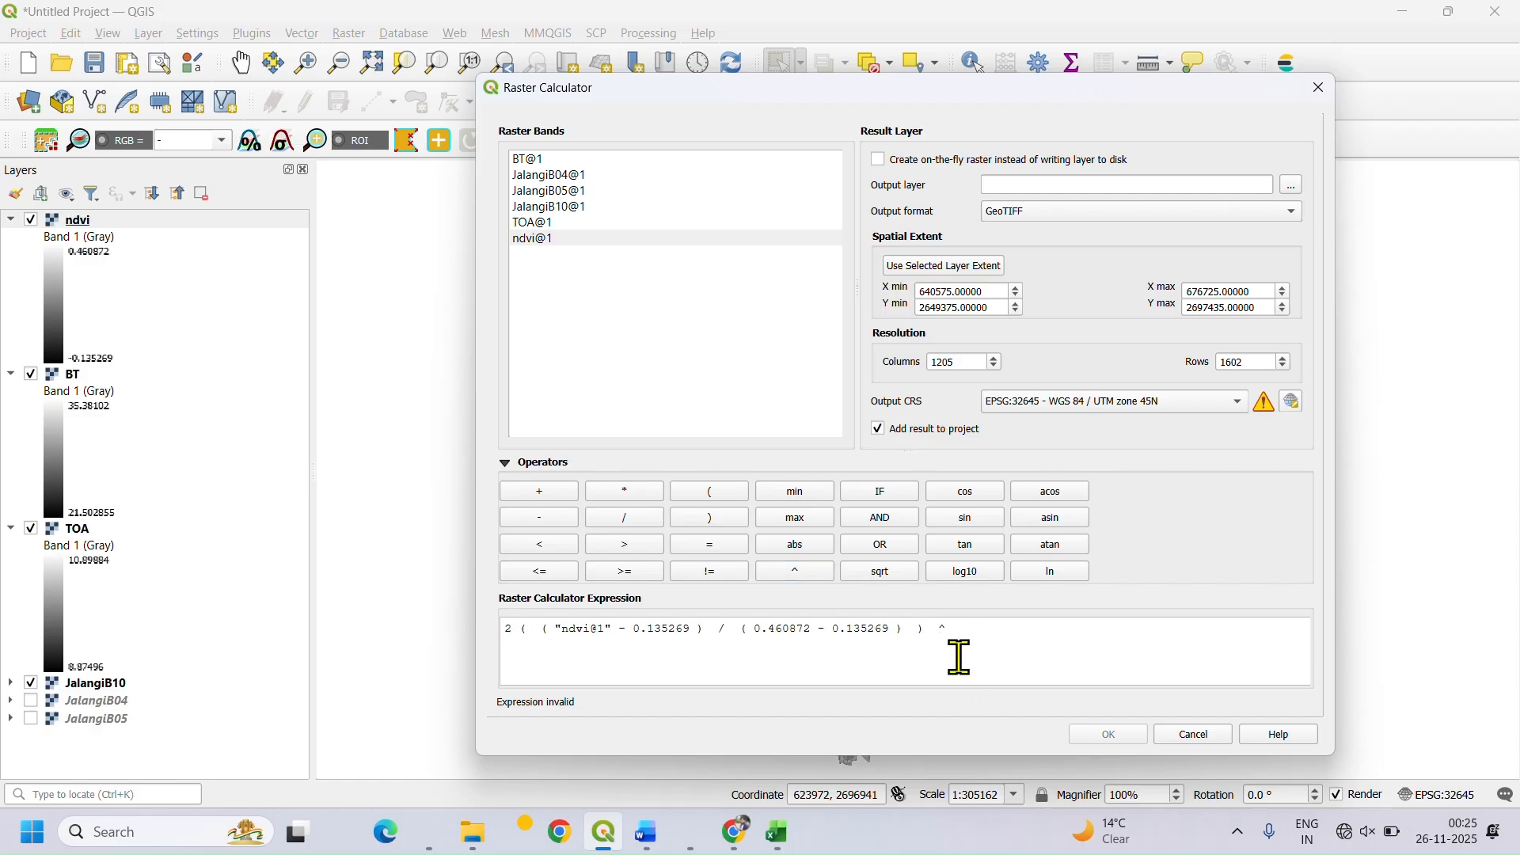
key(BackSpace)
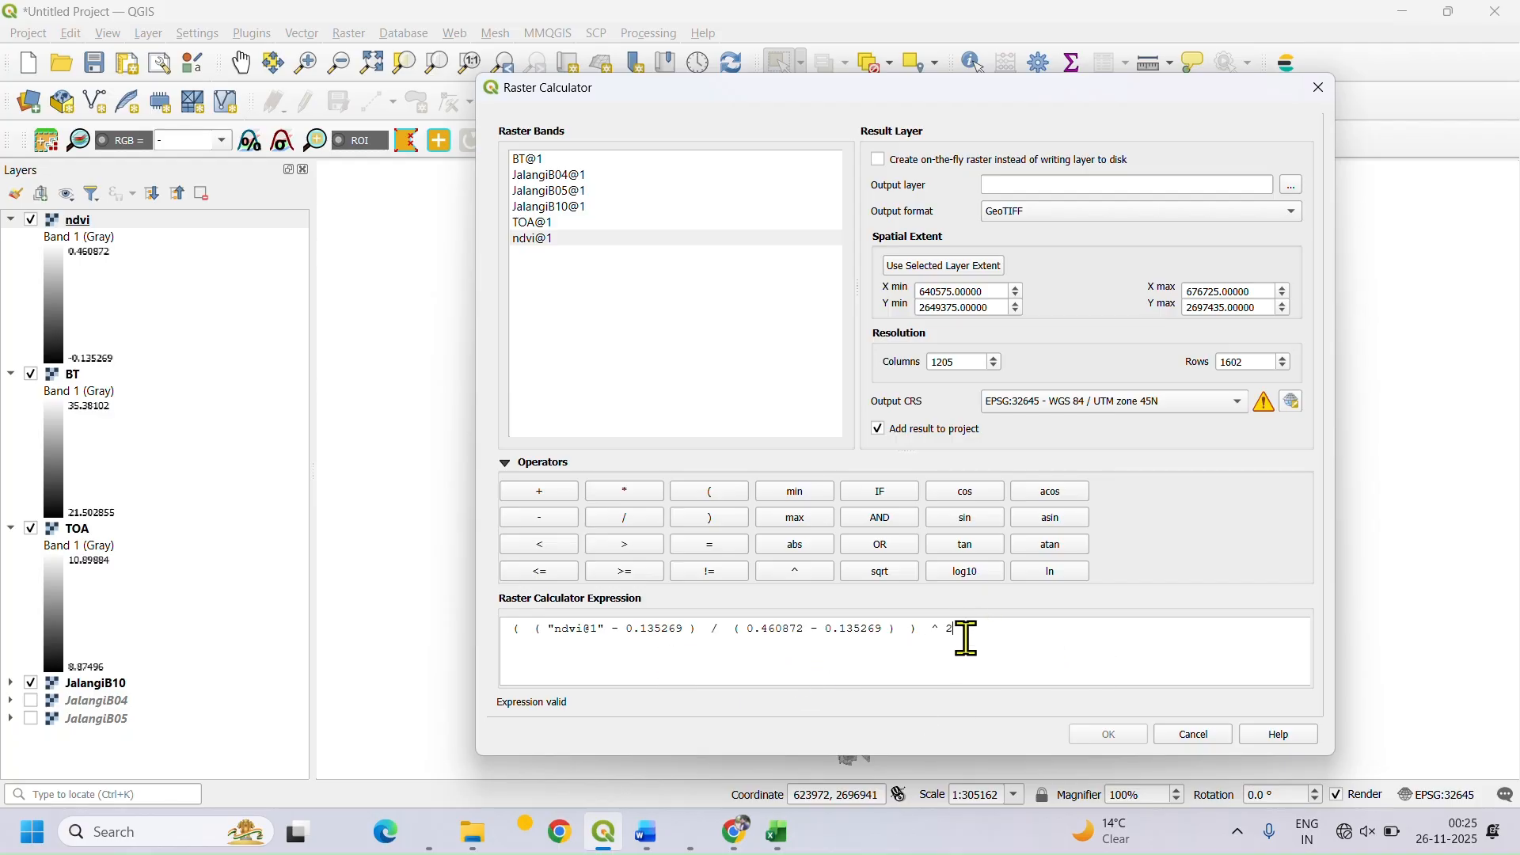
Step: Set the output file to PV.tif in the LST folder and run the proportion of vegetation calculation
click(1293, 185)
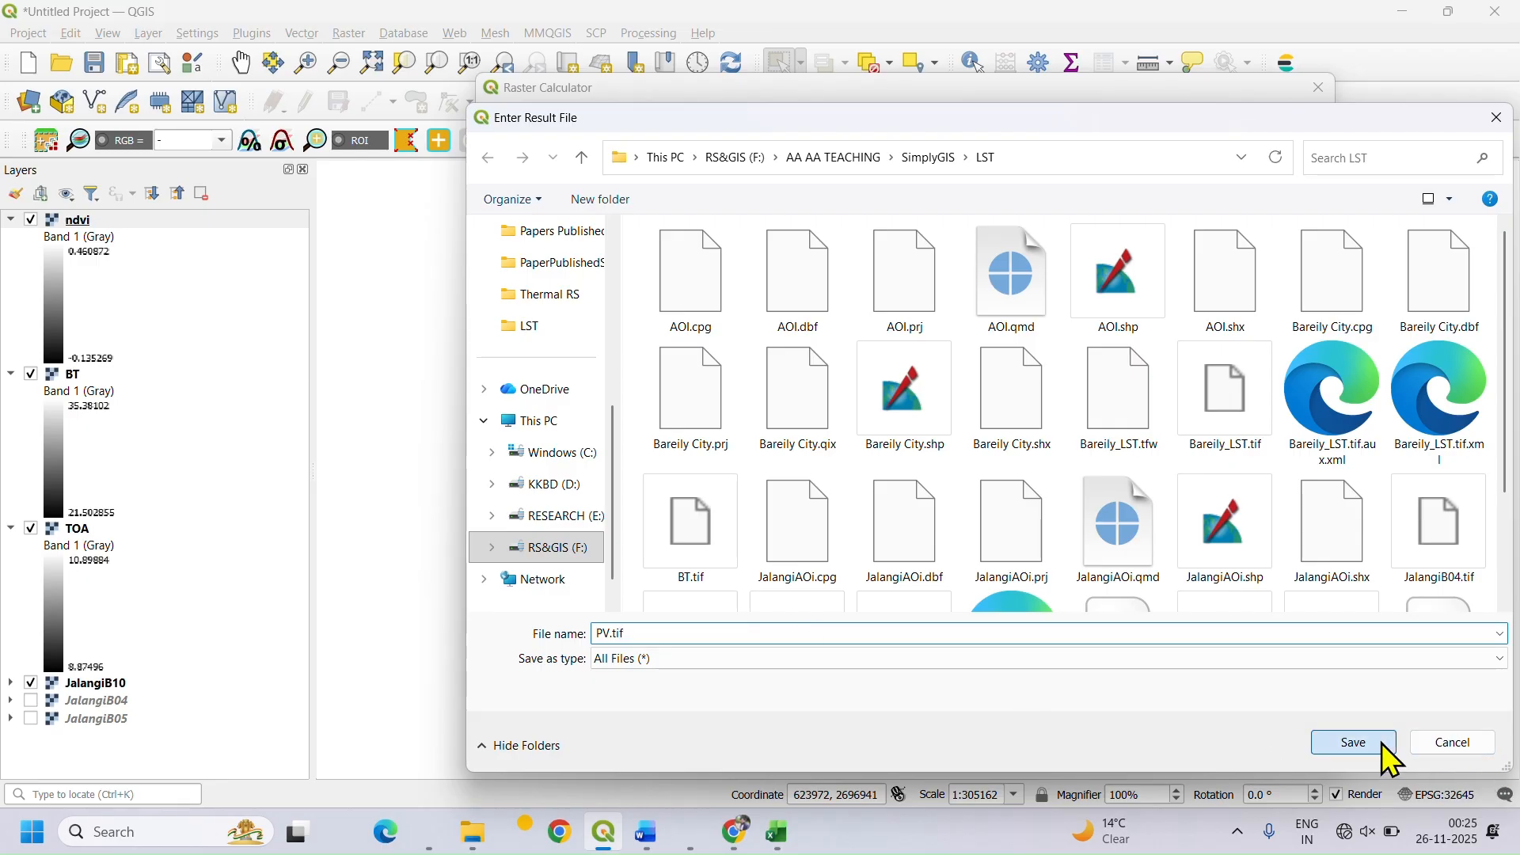
click(1357, 745)
click(1097, 733)
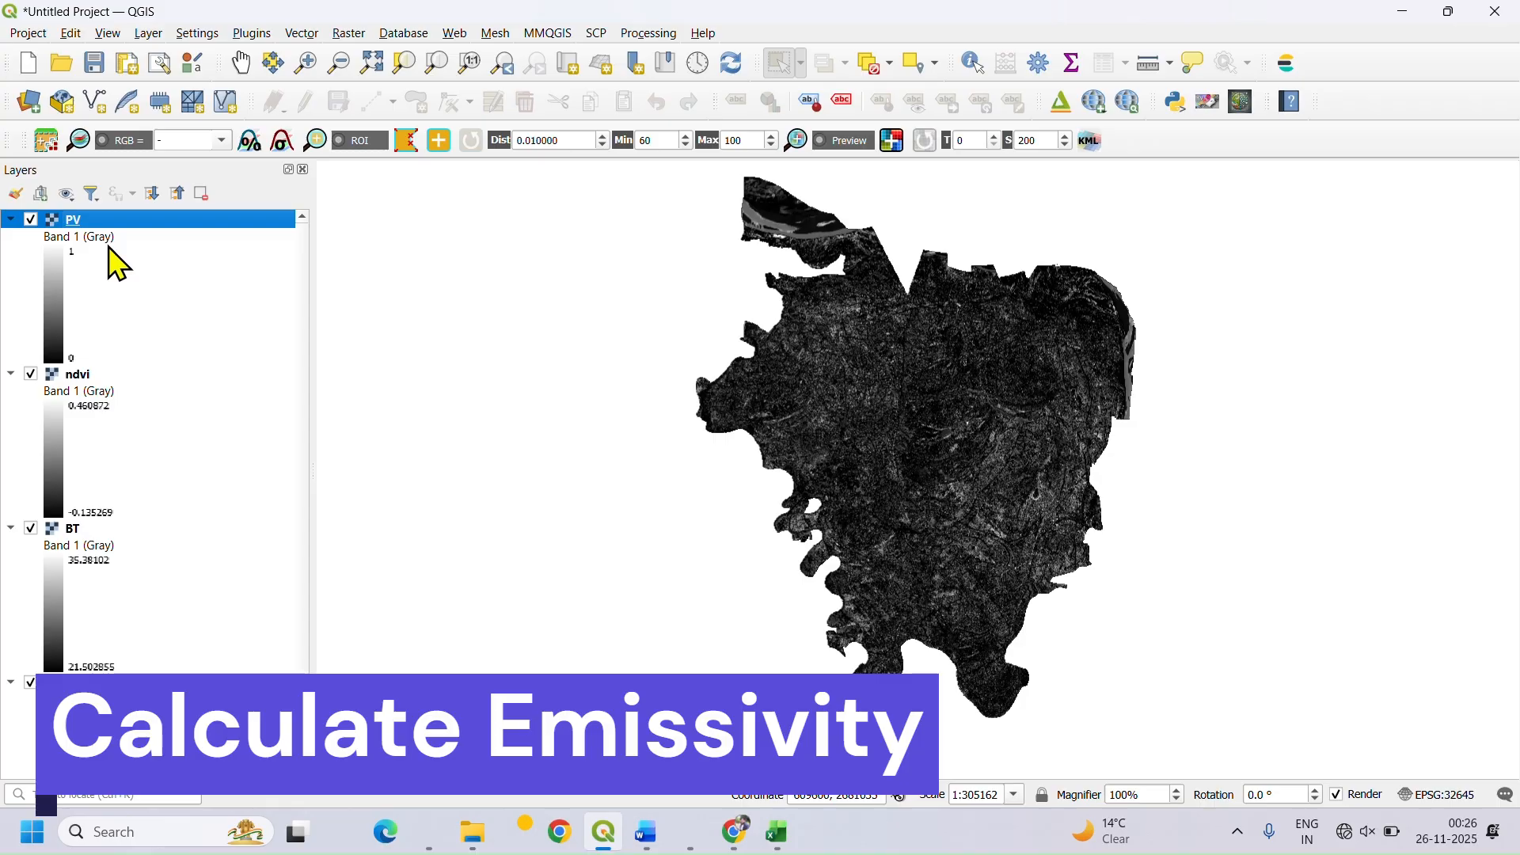
Step: Consult the Step 5 emissivity formula in Word and enter 0.004 * "PV@1" + 0.986 as a new raster expression in QGIS
click(648, 834)
scroll(673, 567, down, 3)
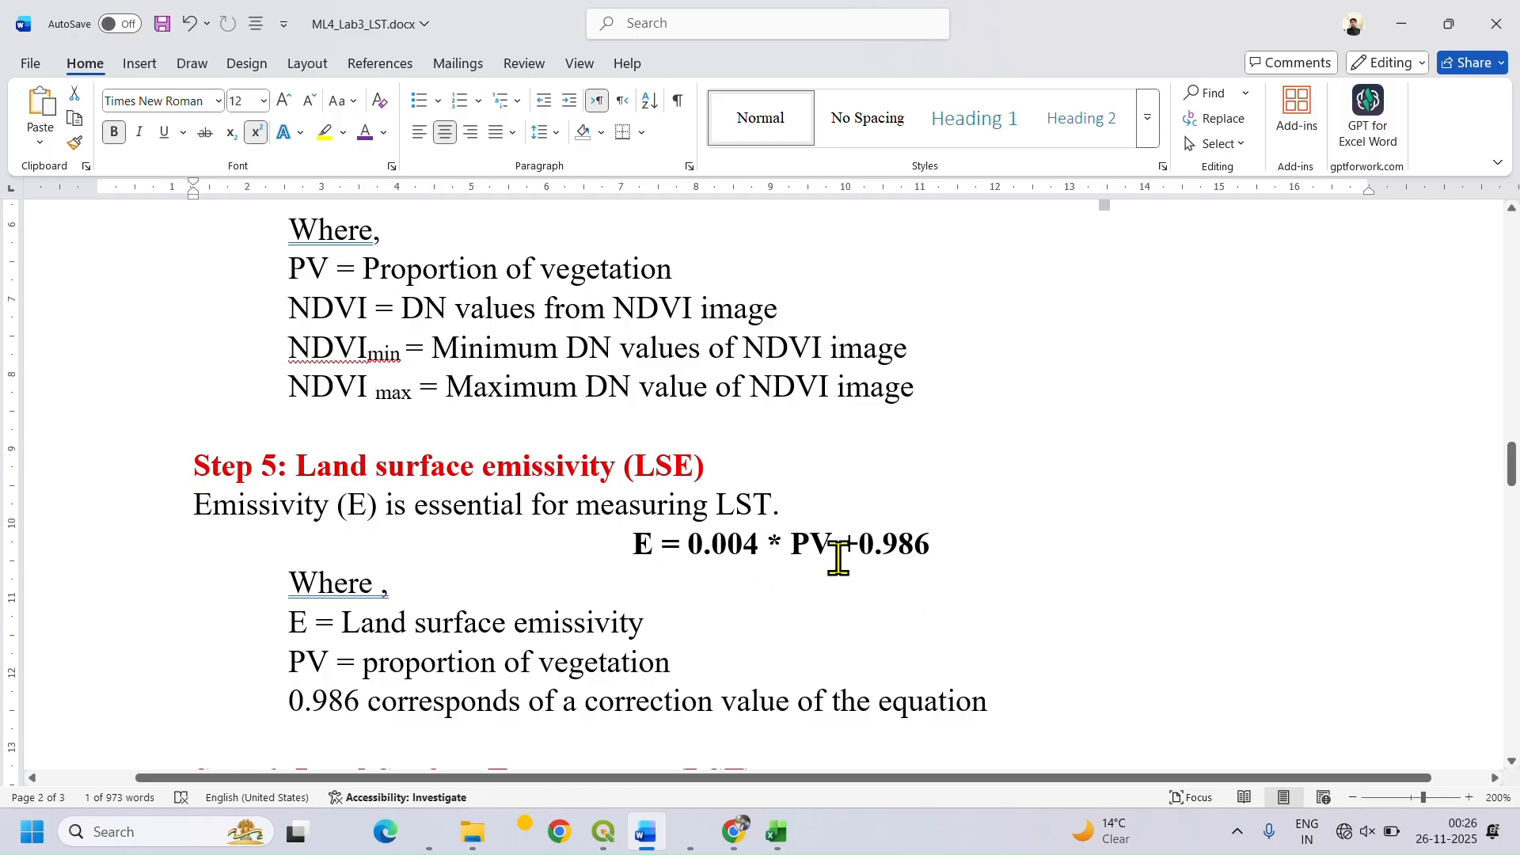
click(604, 844)
click(355, 34)
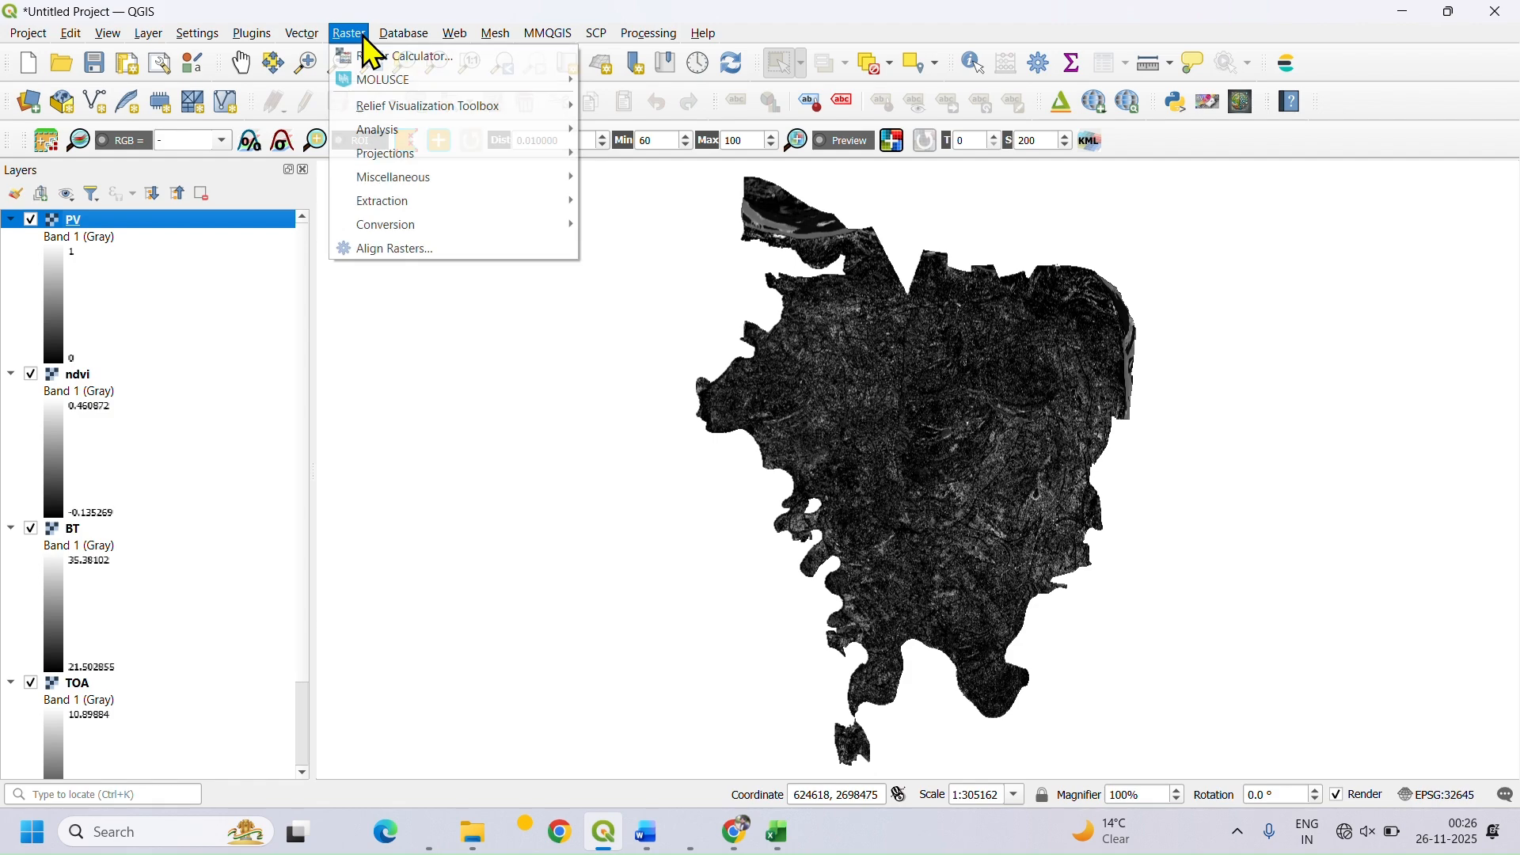
click(386, 55)
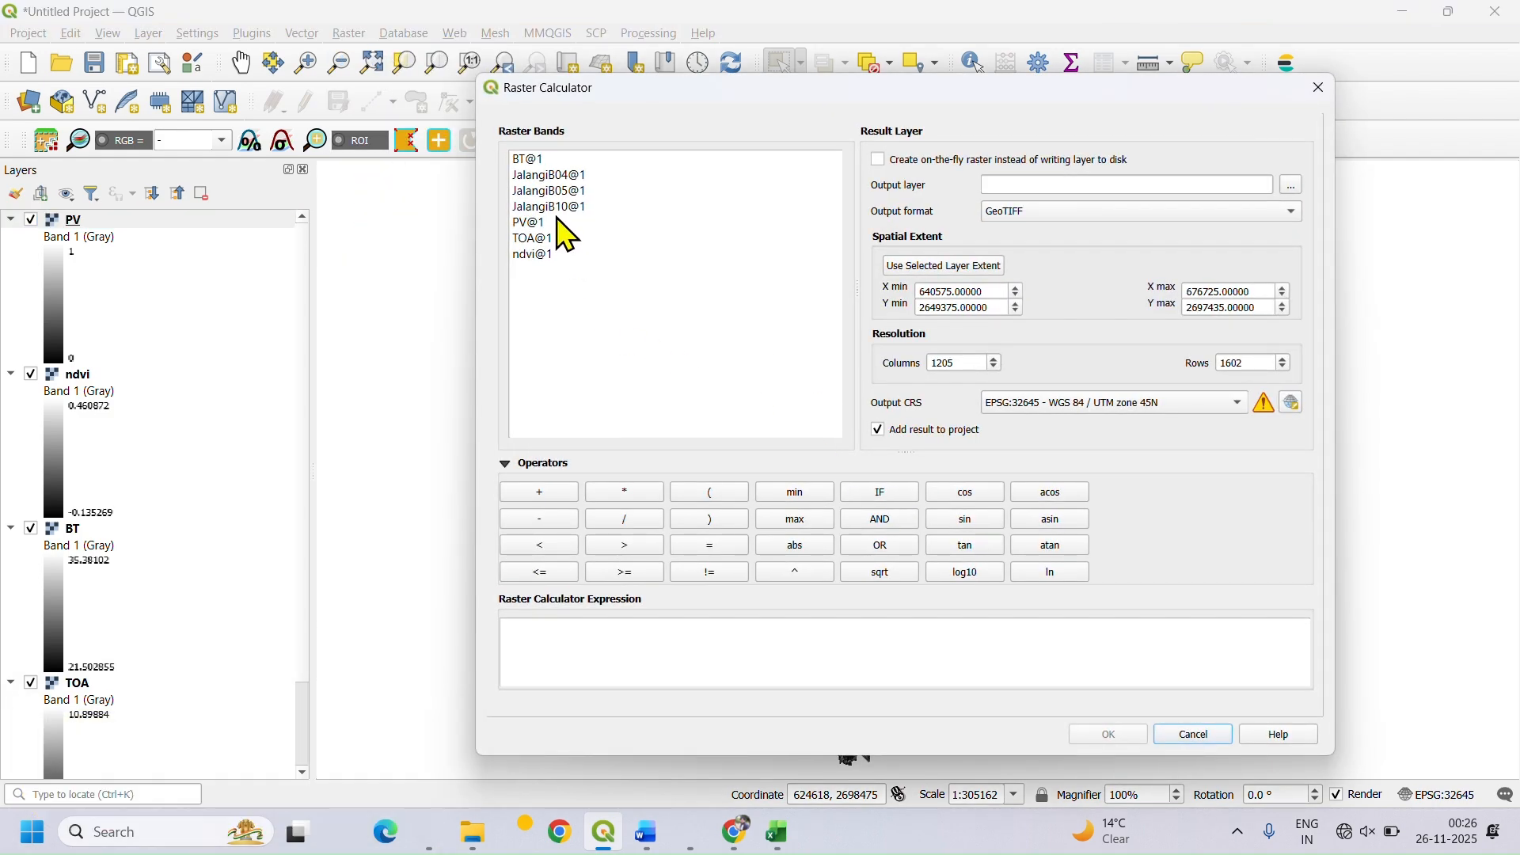
click(683, 636)
text(0.004)
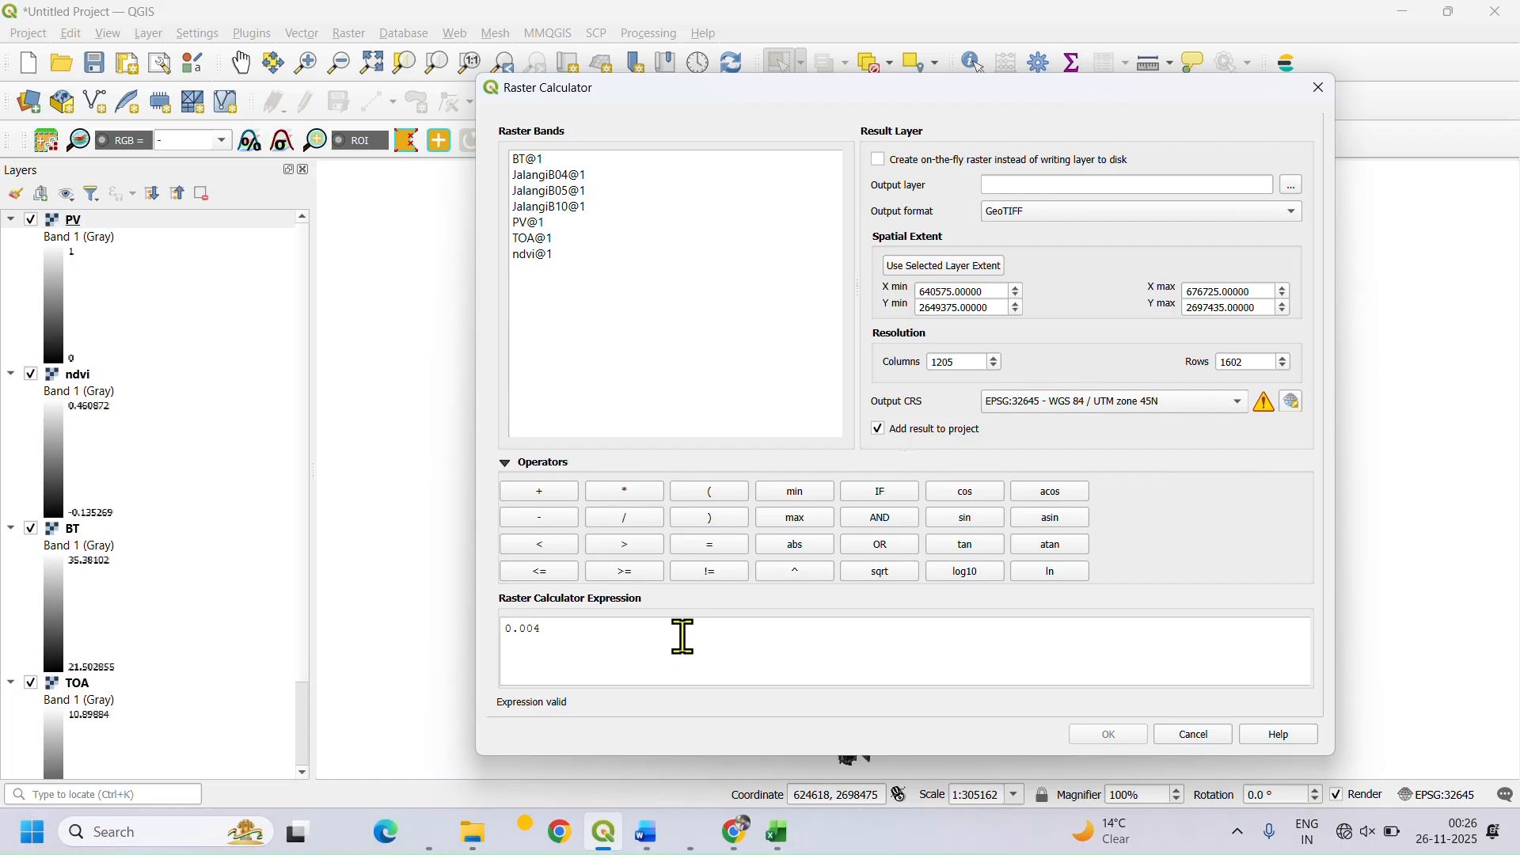
click(627, 493)
double_click(538, 225)
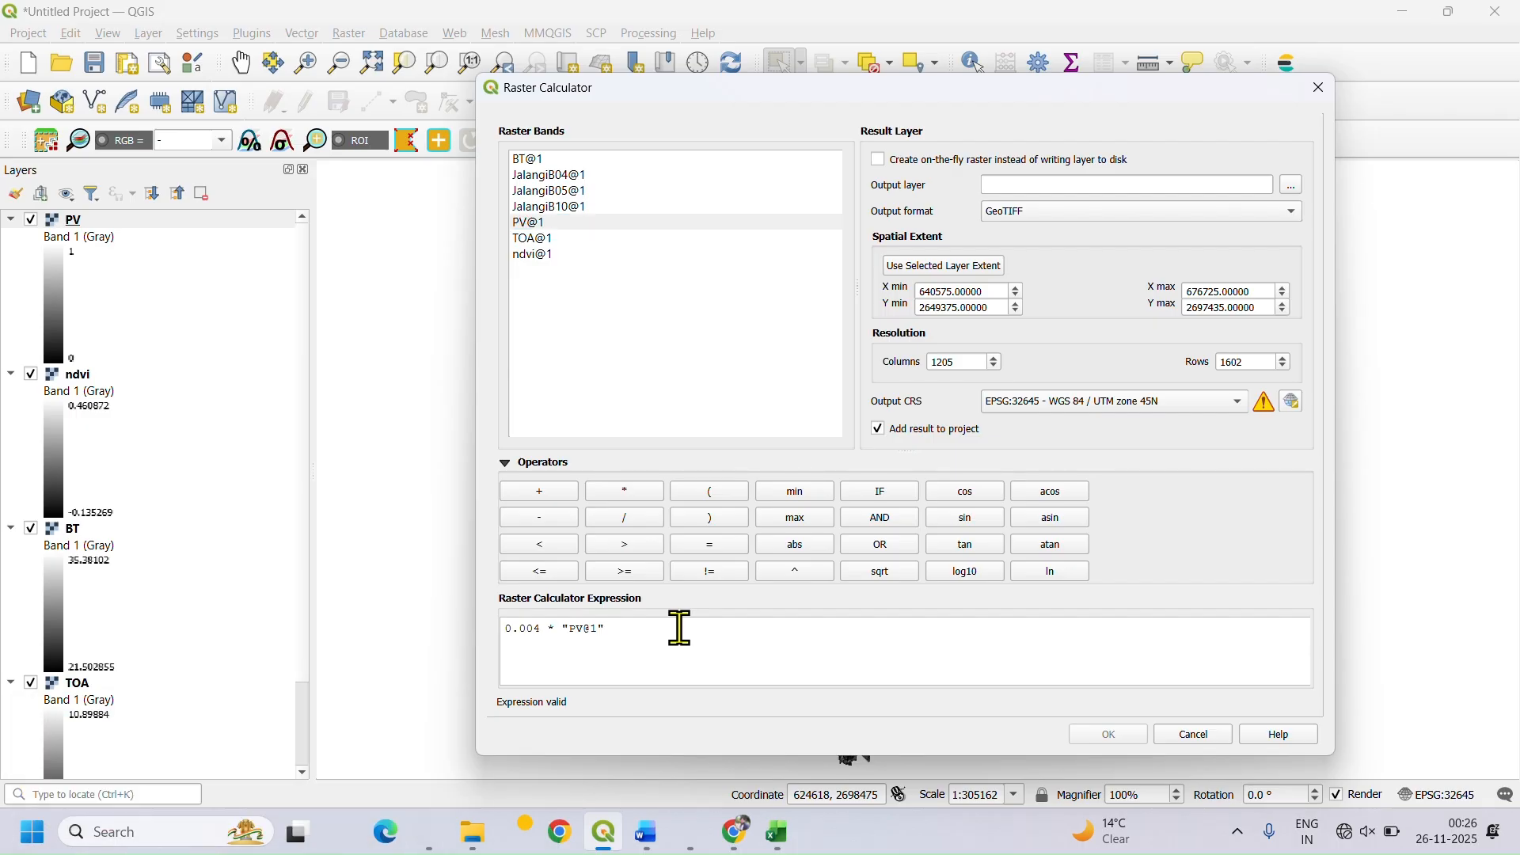
click(546, 494)
click(737, 635)
text(0.986)
Step: Review the Step 5 emissivity formula's coefficient and correction value in the Word document, and return to QGIS
click(647, 834)
scroll(372, 567, down, 1)
scroll(373, 567, down, 1)
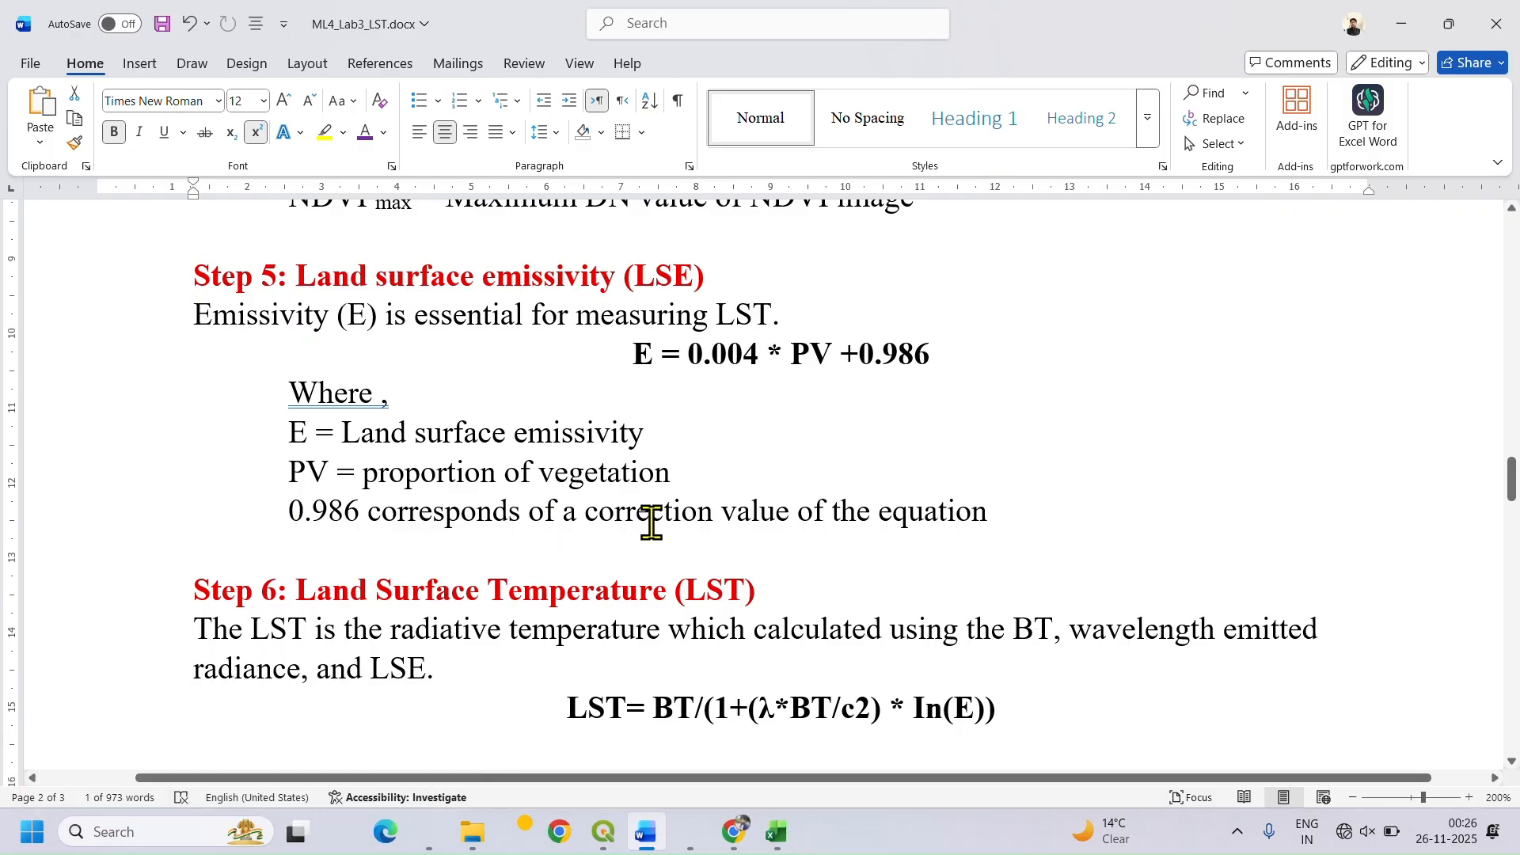
drag(1048, 517, 833, 513)
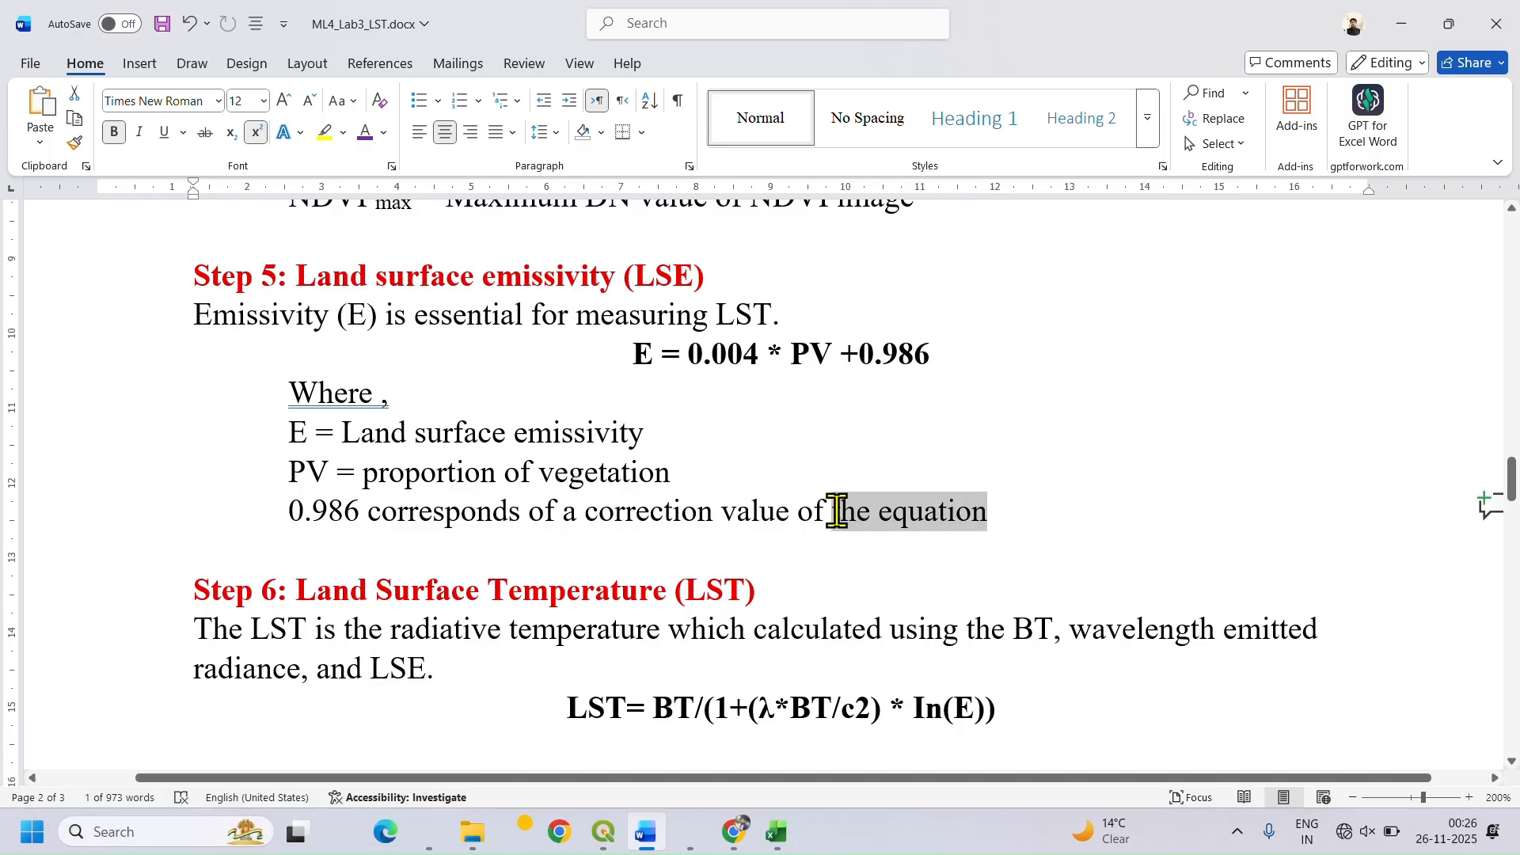
drag(761, 352, 689, 346)
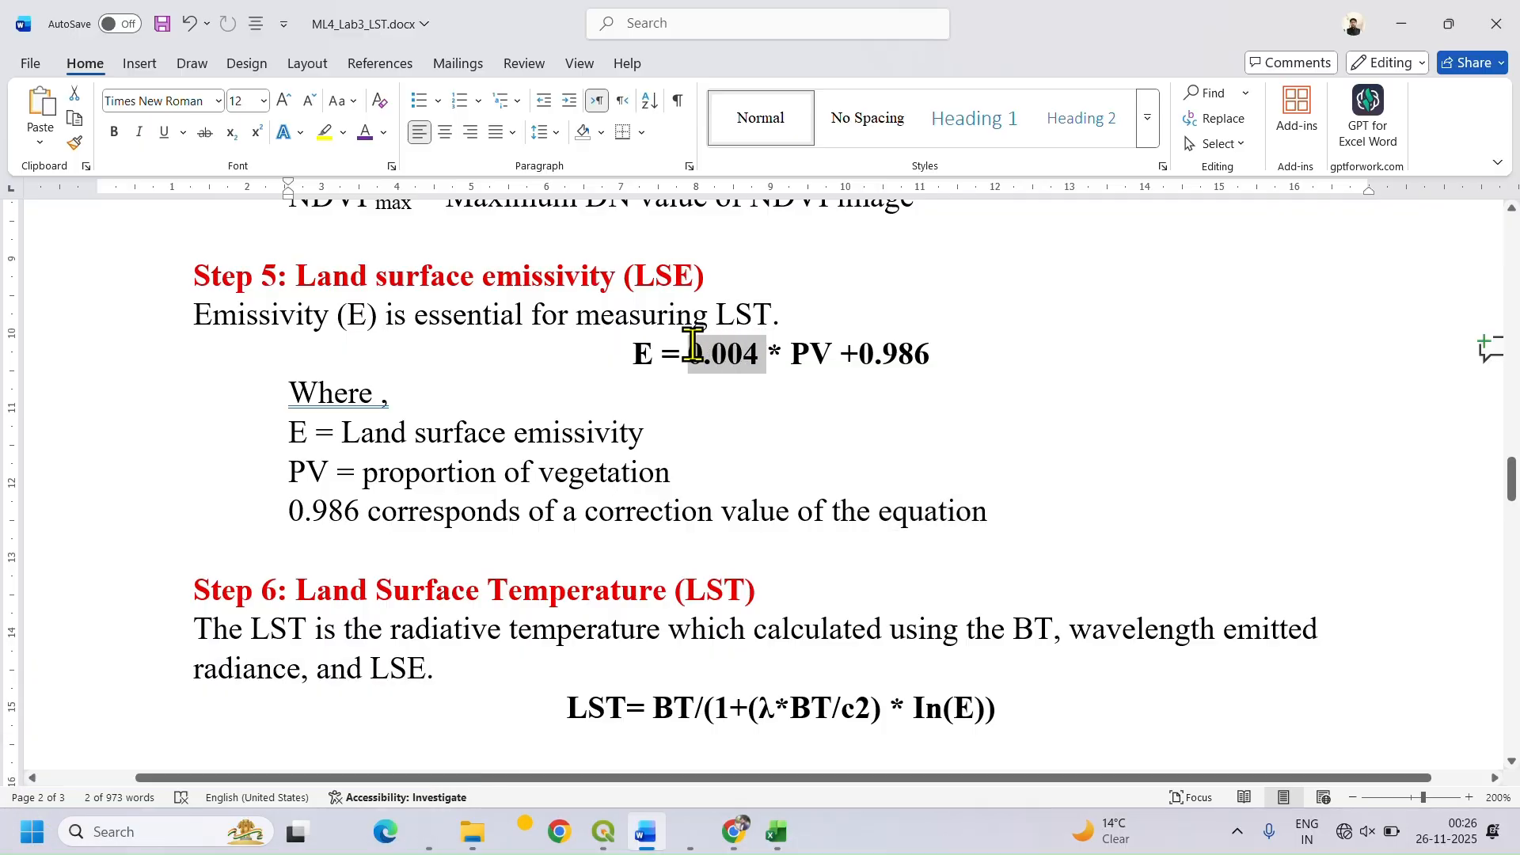
key(alt+Tab)
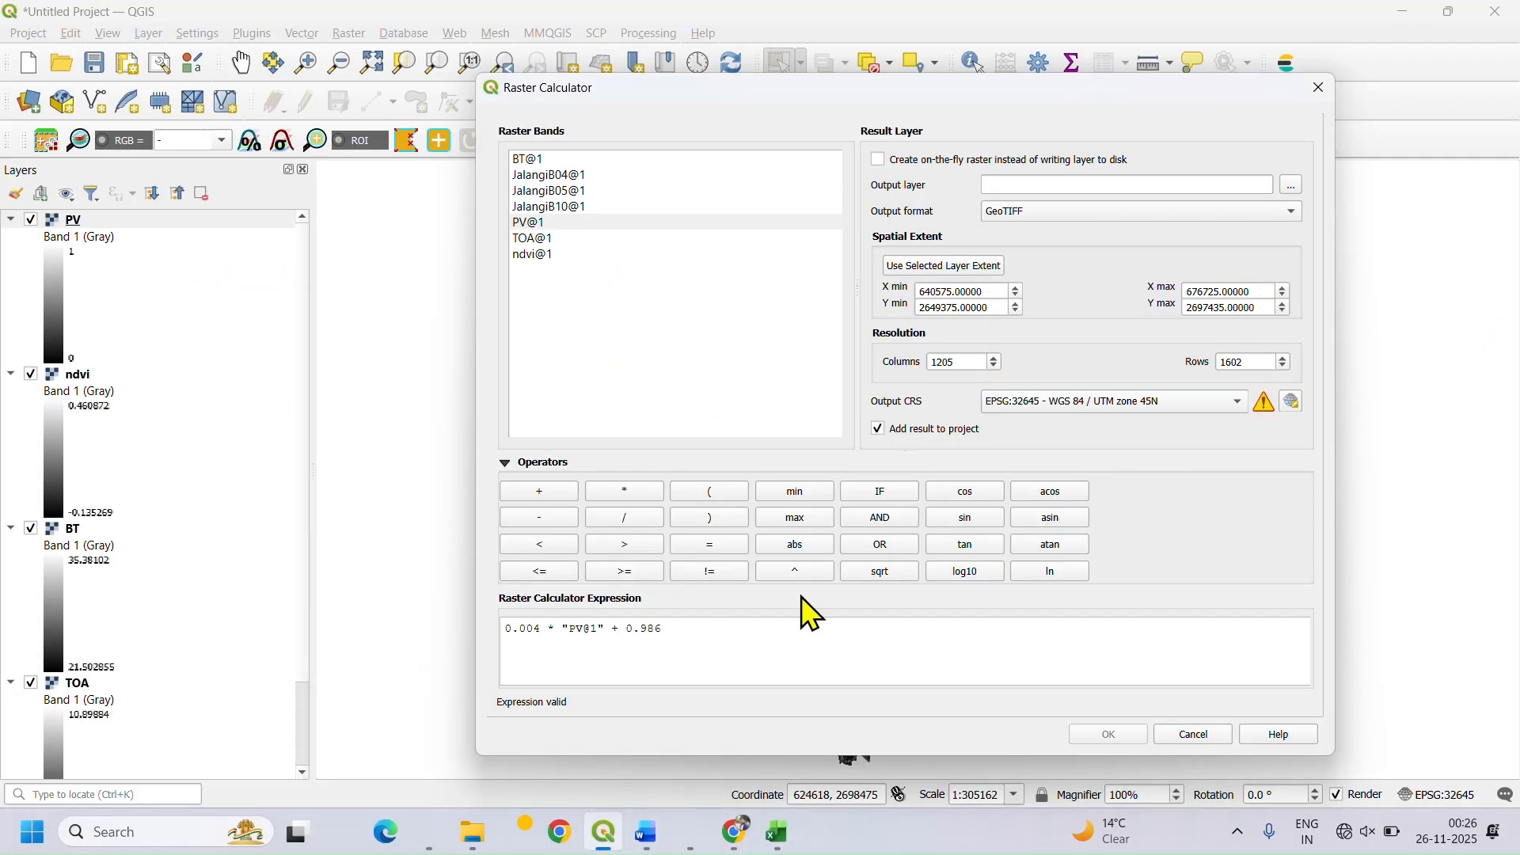
Step: Set the output file to emi.tif in the LST folder and run the emissivity calculation
click(1295, 185)
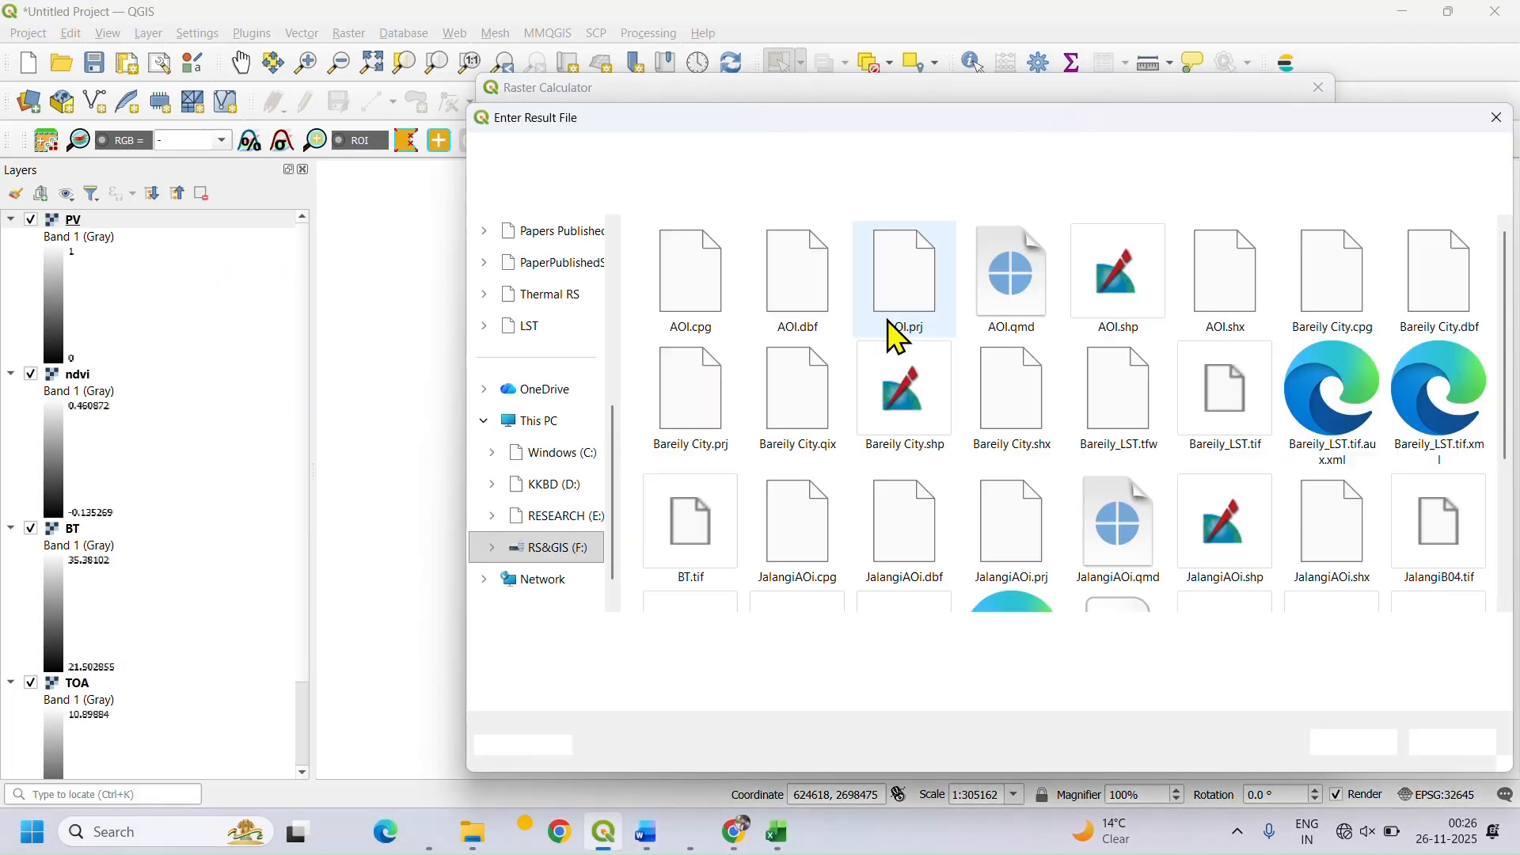
text(em)
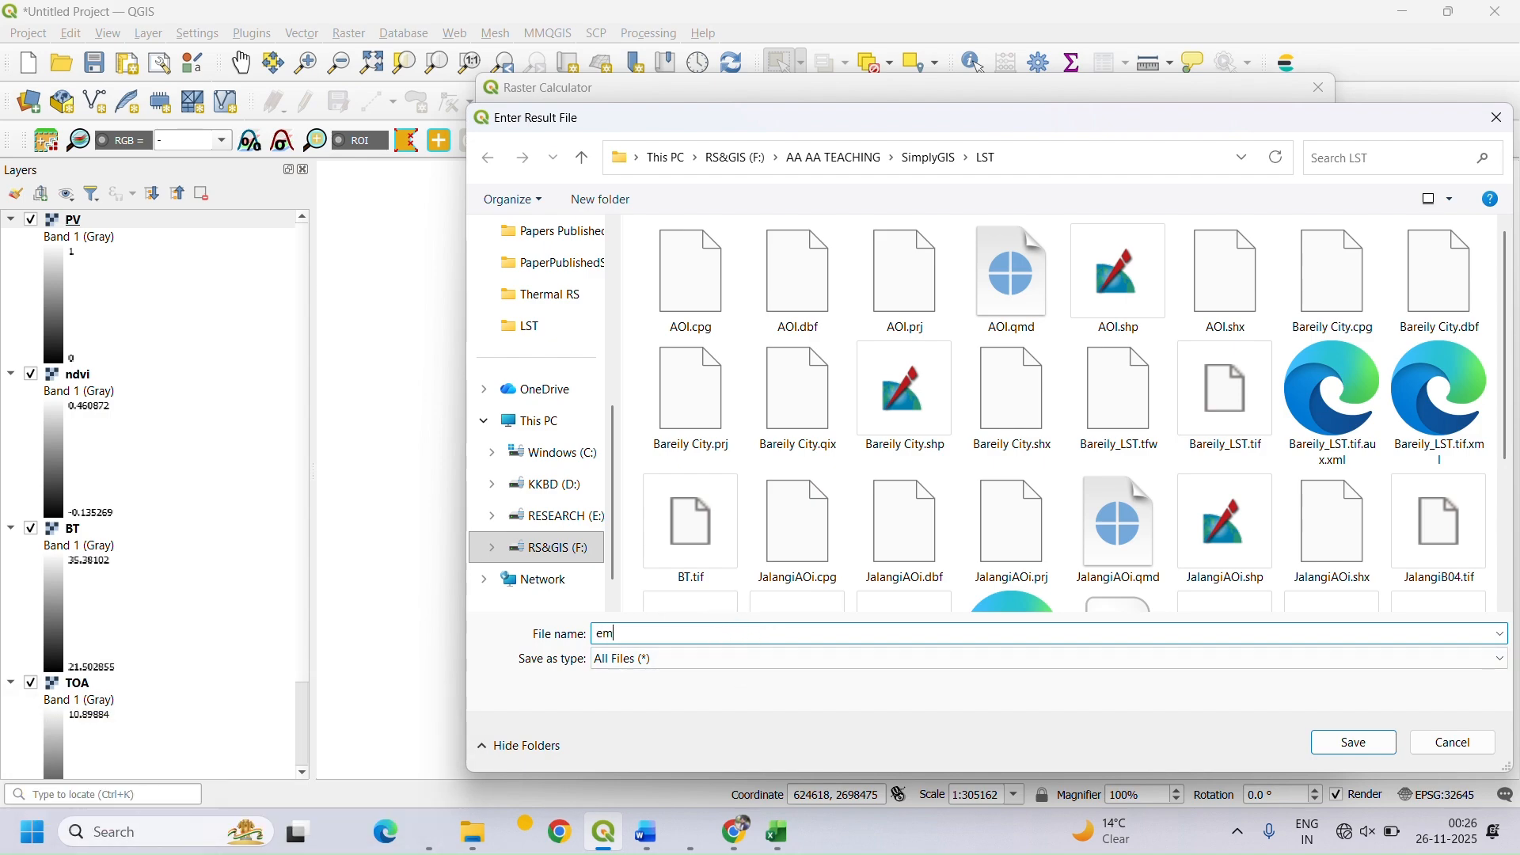
text(i.tif)
click(1333, 746)
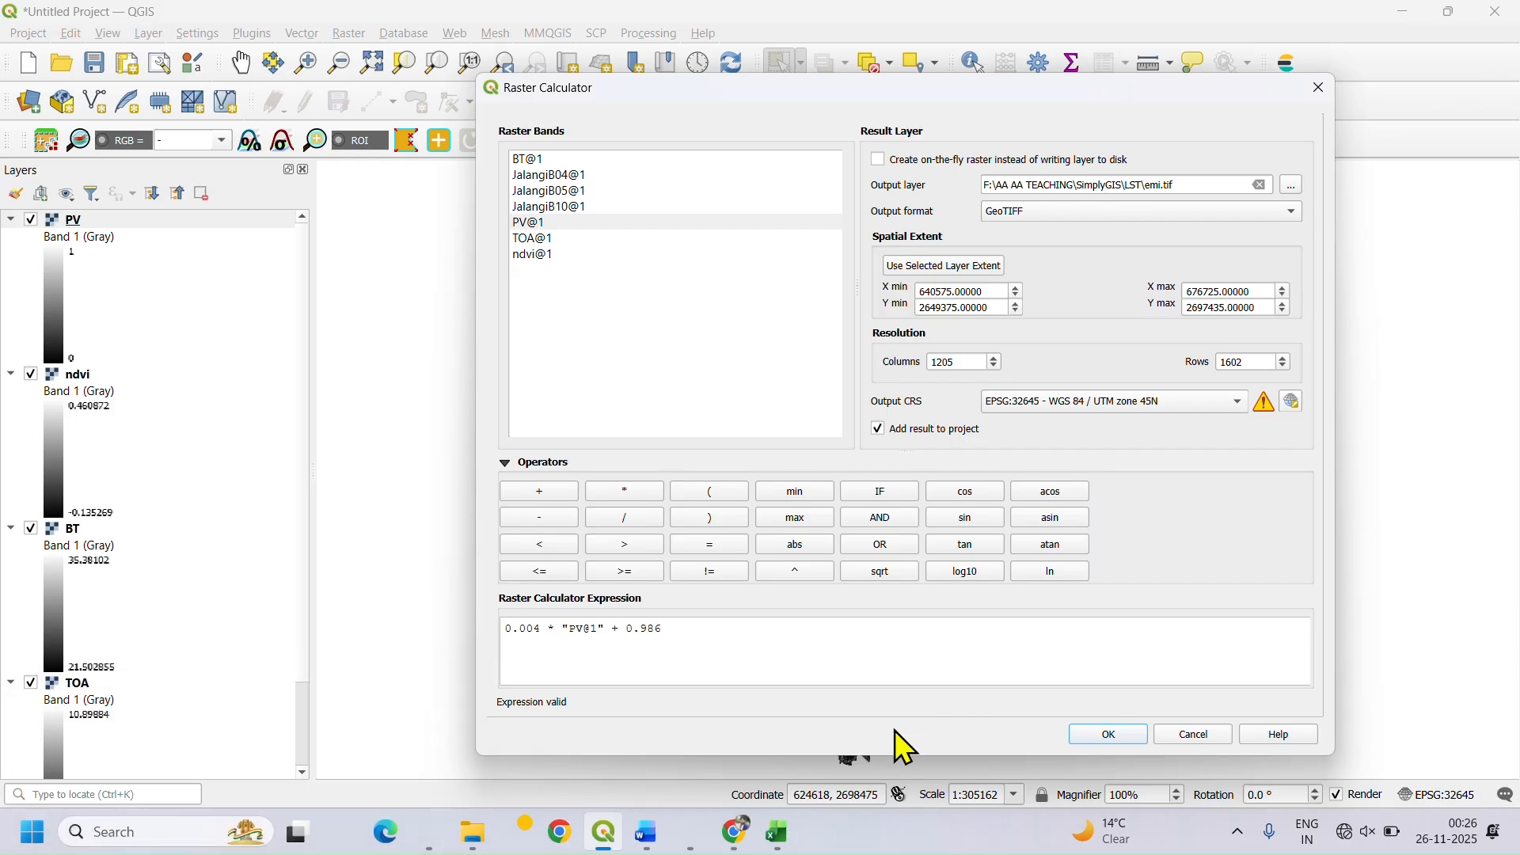
click(1117, 737)
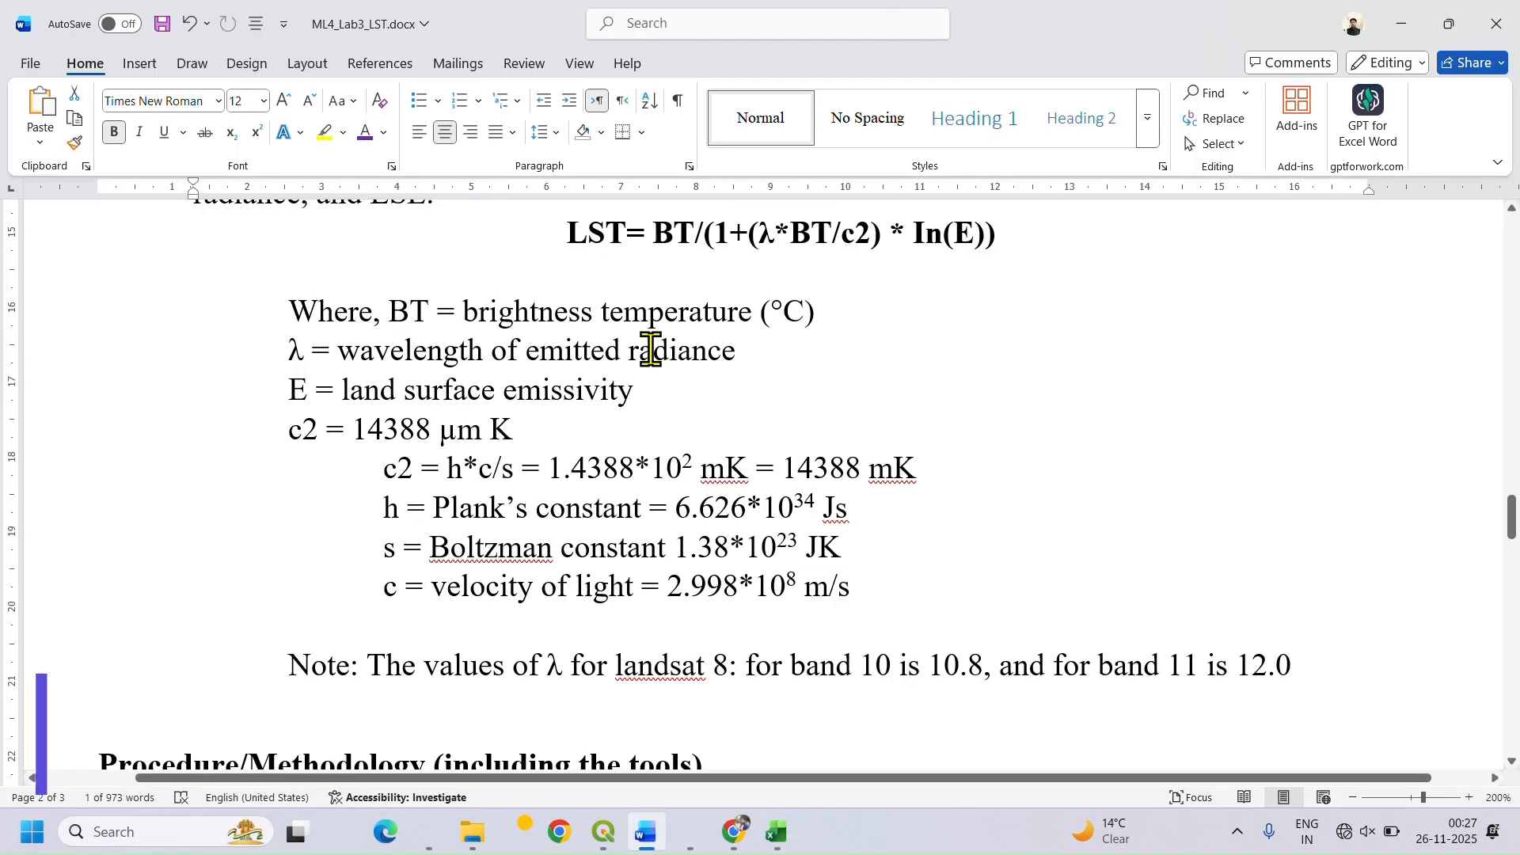
Step: Switch to Word, examine the Step 6 LST formula, its terms, the band 10 wavelength and the c2 constant, and return to QGIS
scroll(644, 346, up, 1)
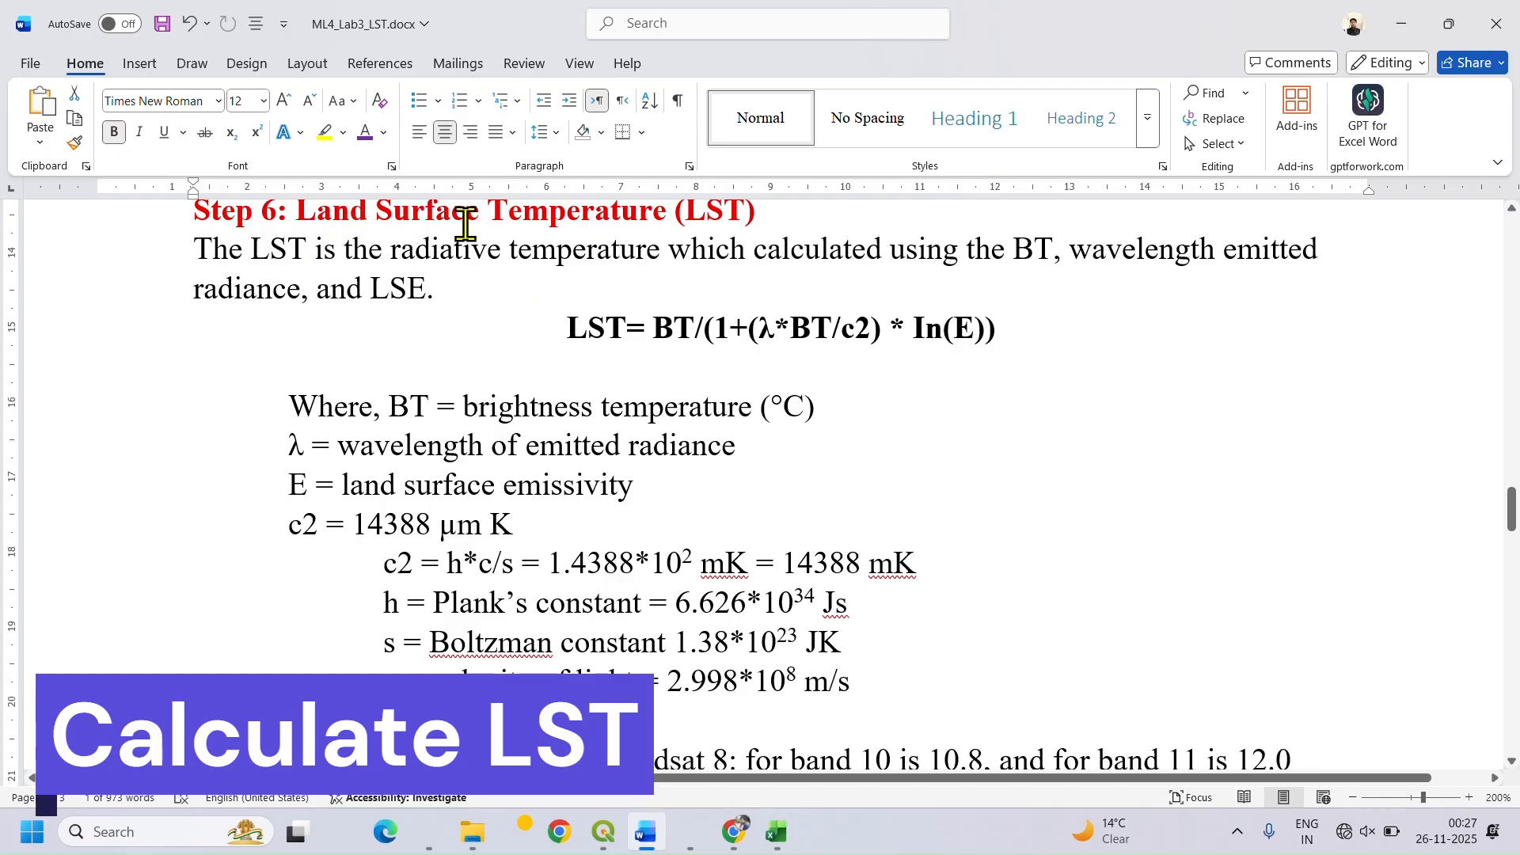
click(671, 329)
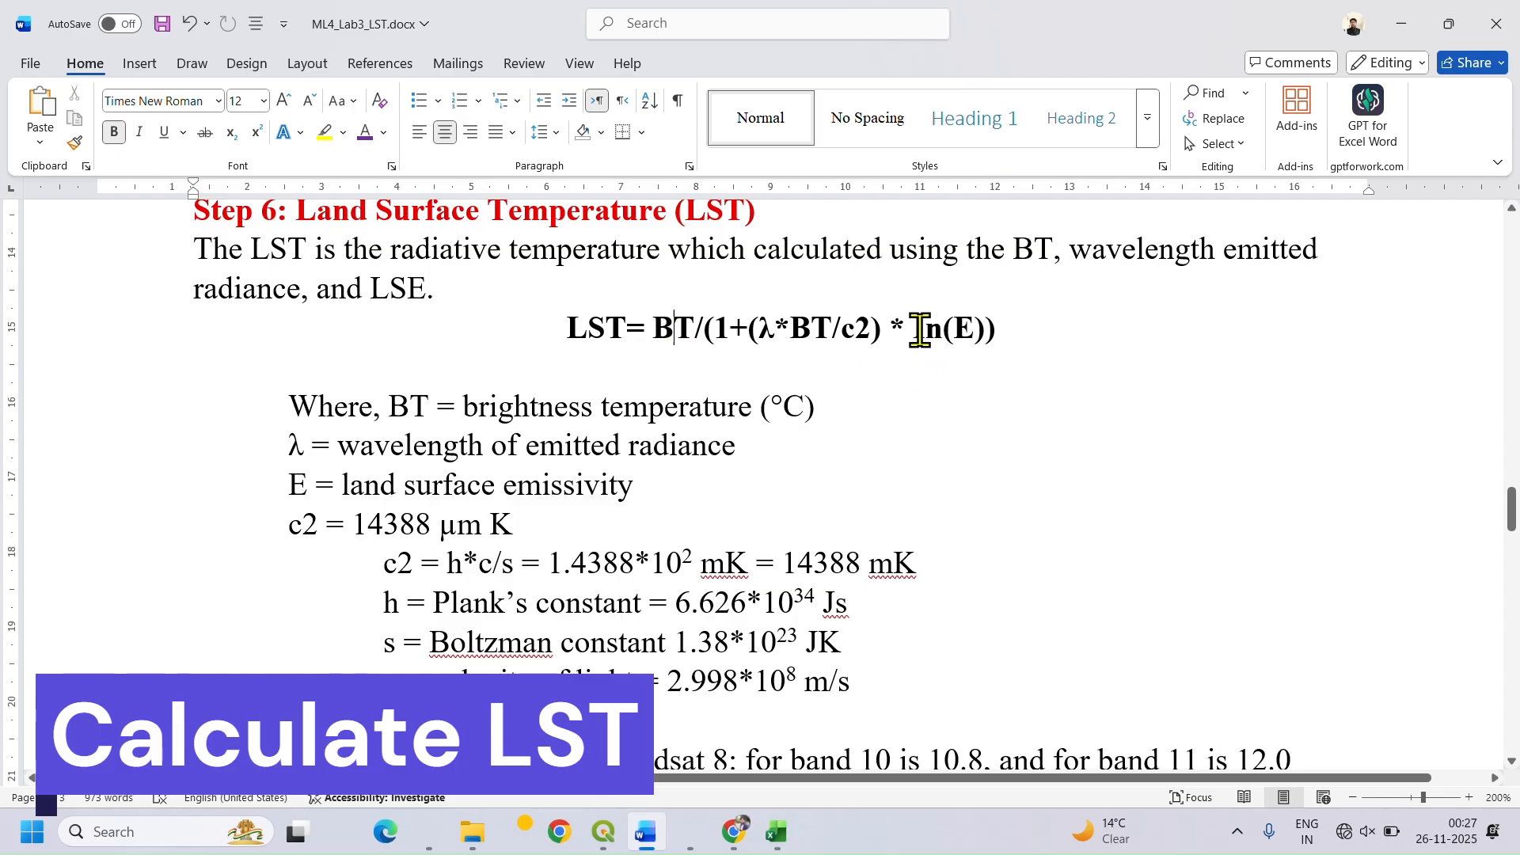
double_click(965, 329)
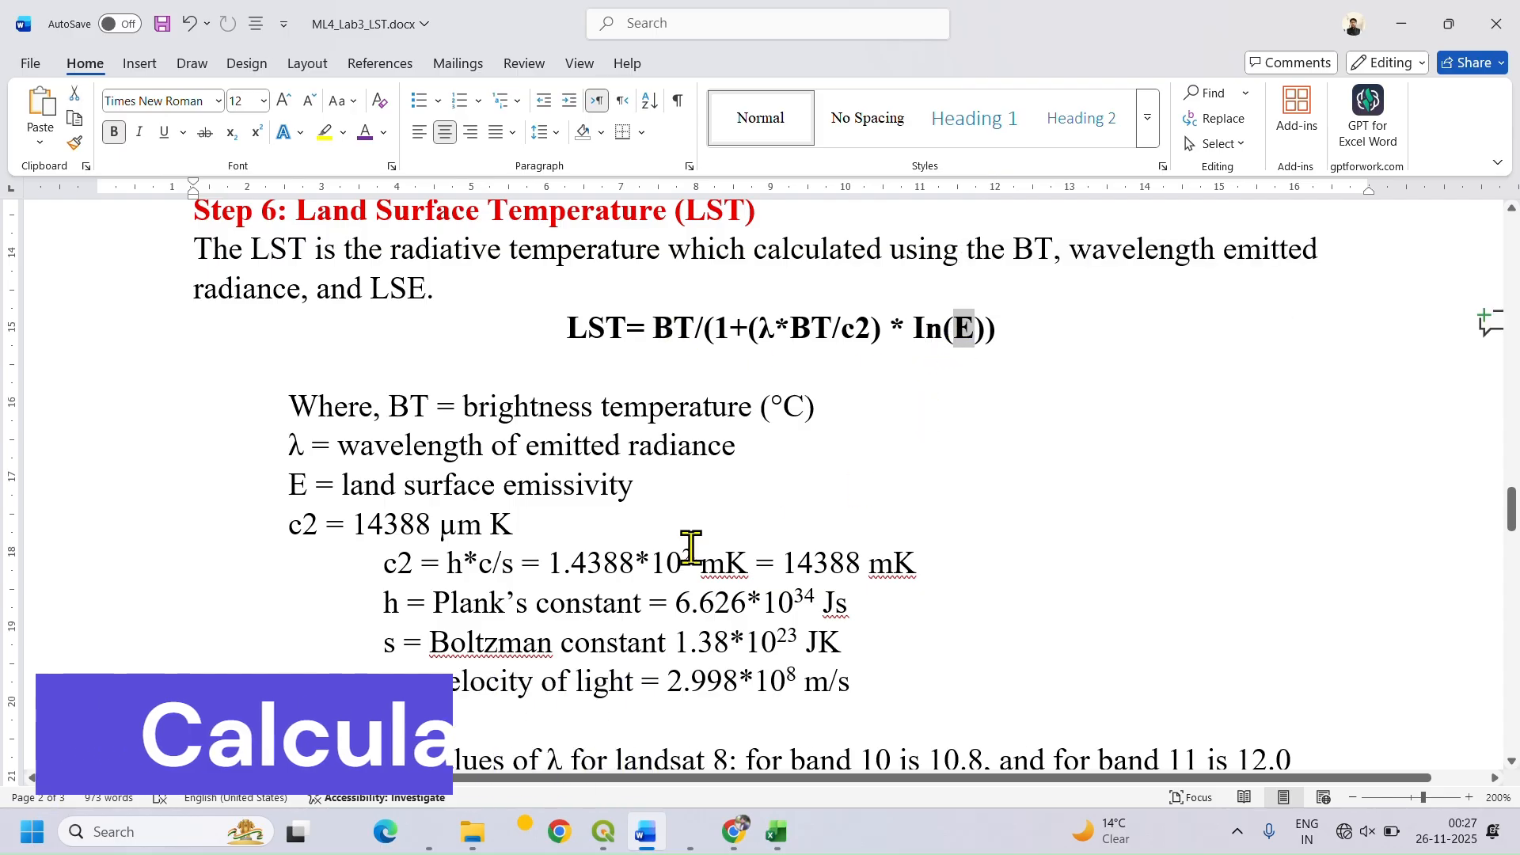
click(701, 460)
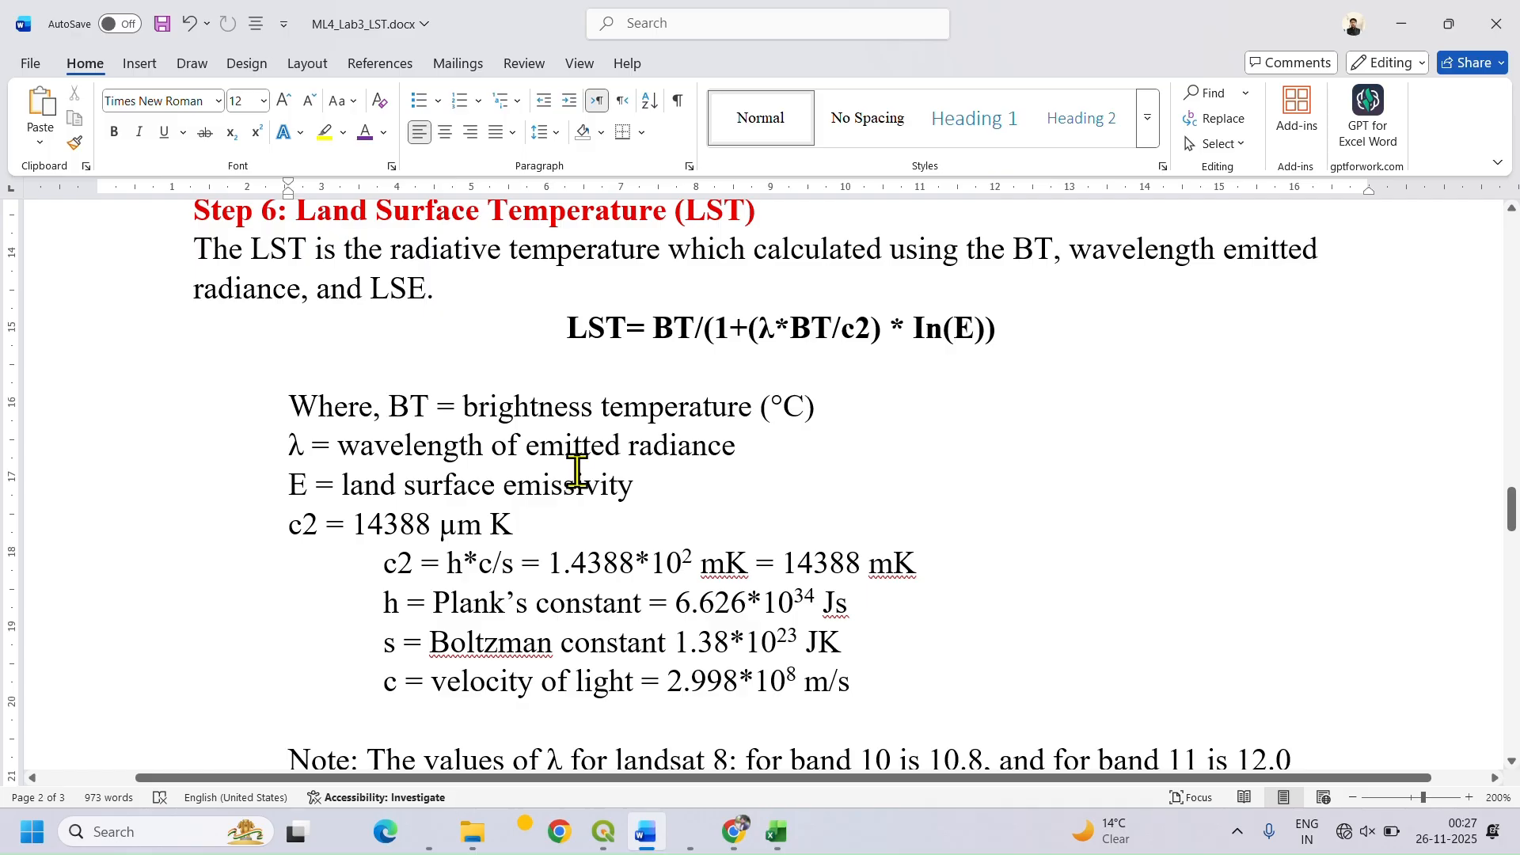
double_click(767, 327)
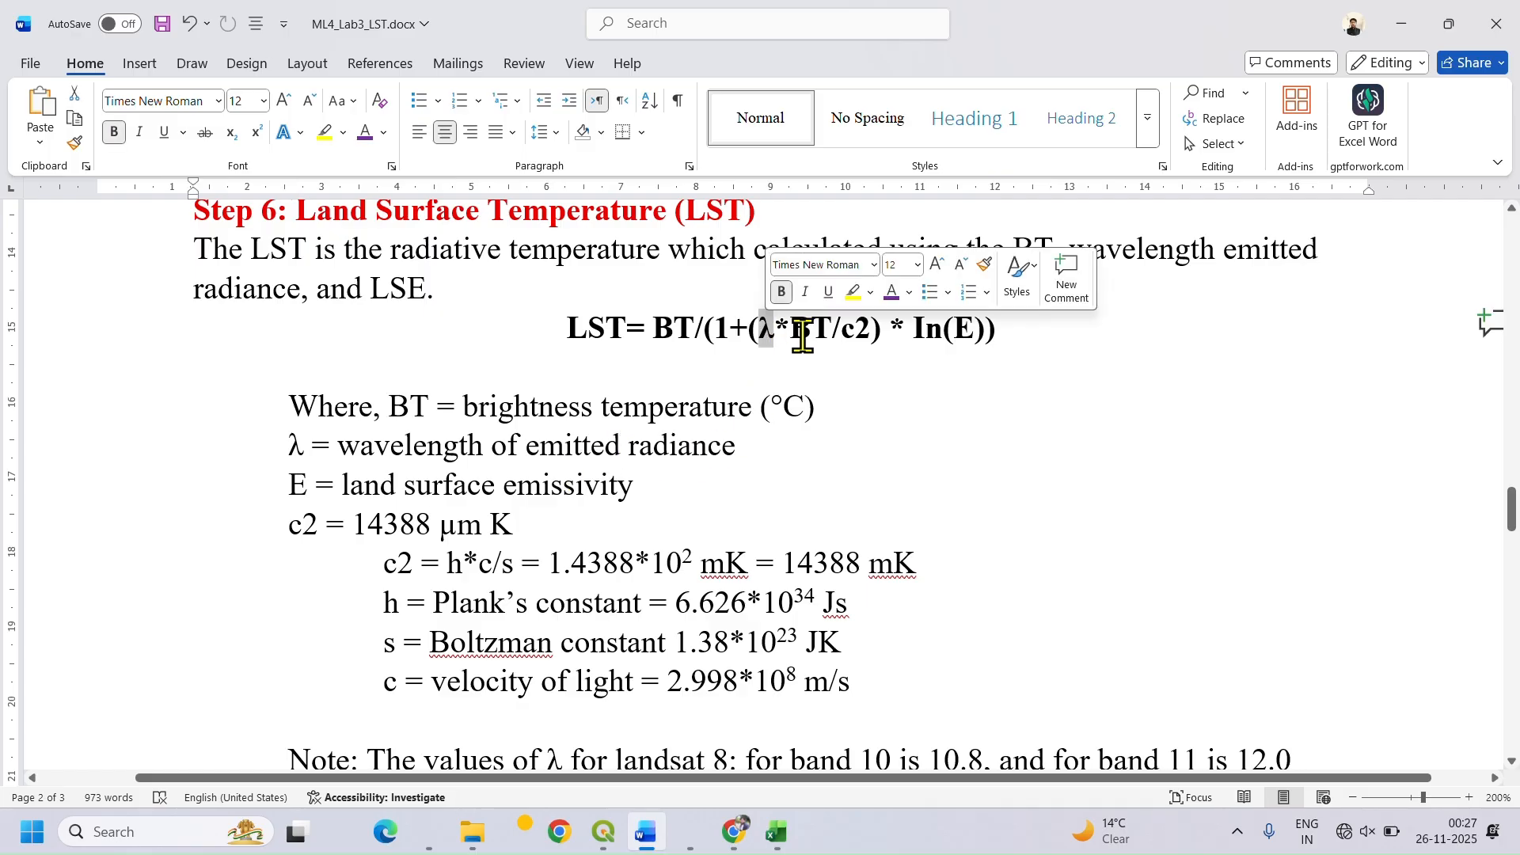
scroll(904, 643, down, 1)
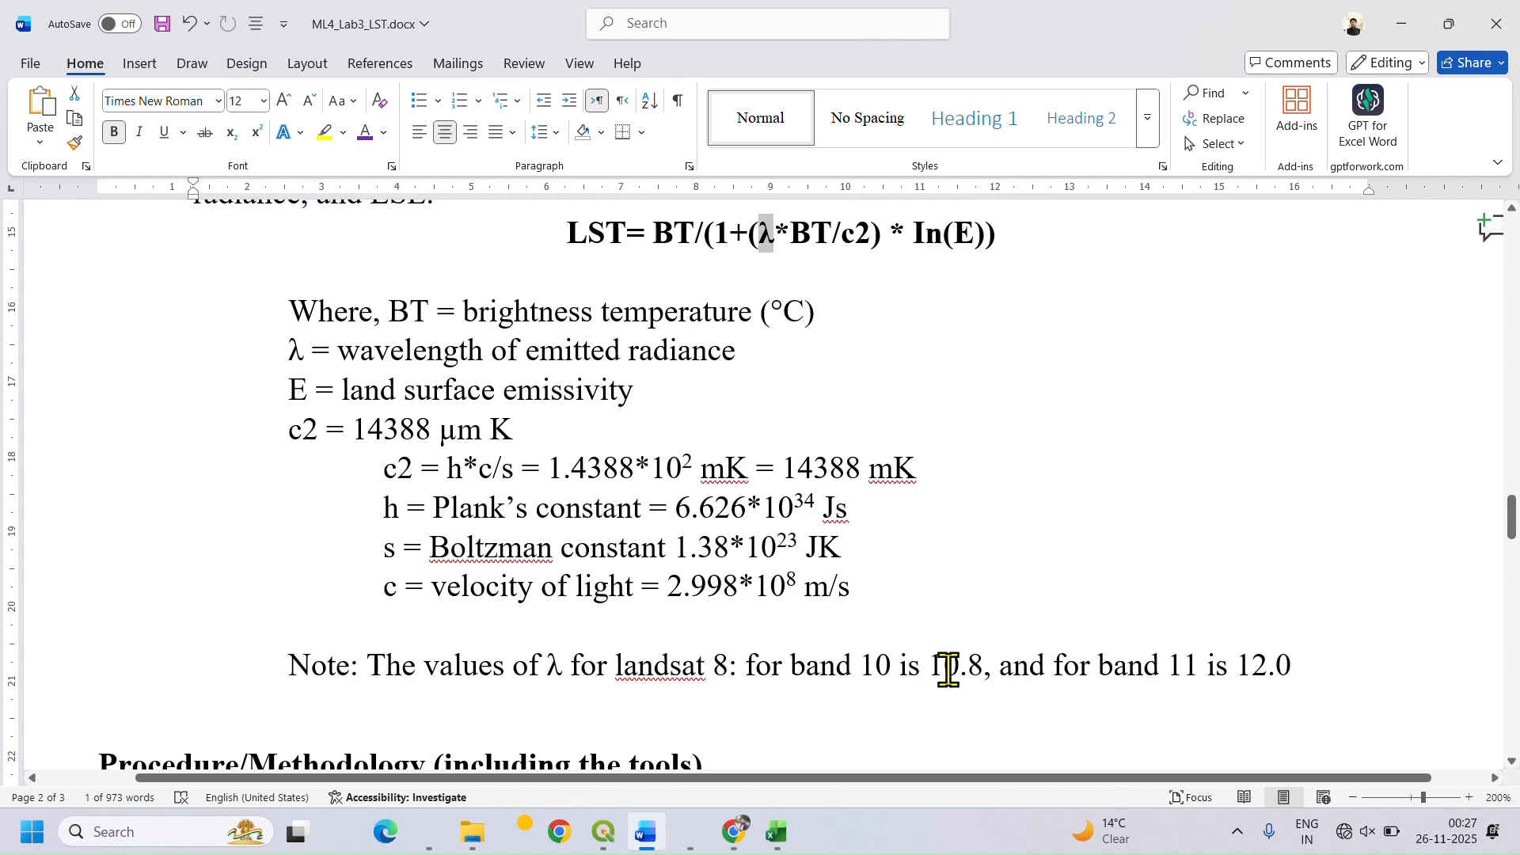
drag(987, 665, 931, 669)
scroll(832, 515, up, 2)
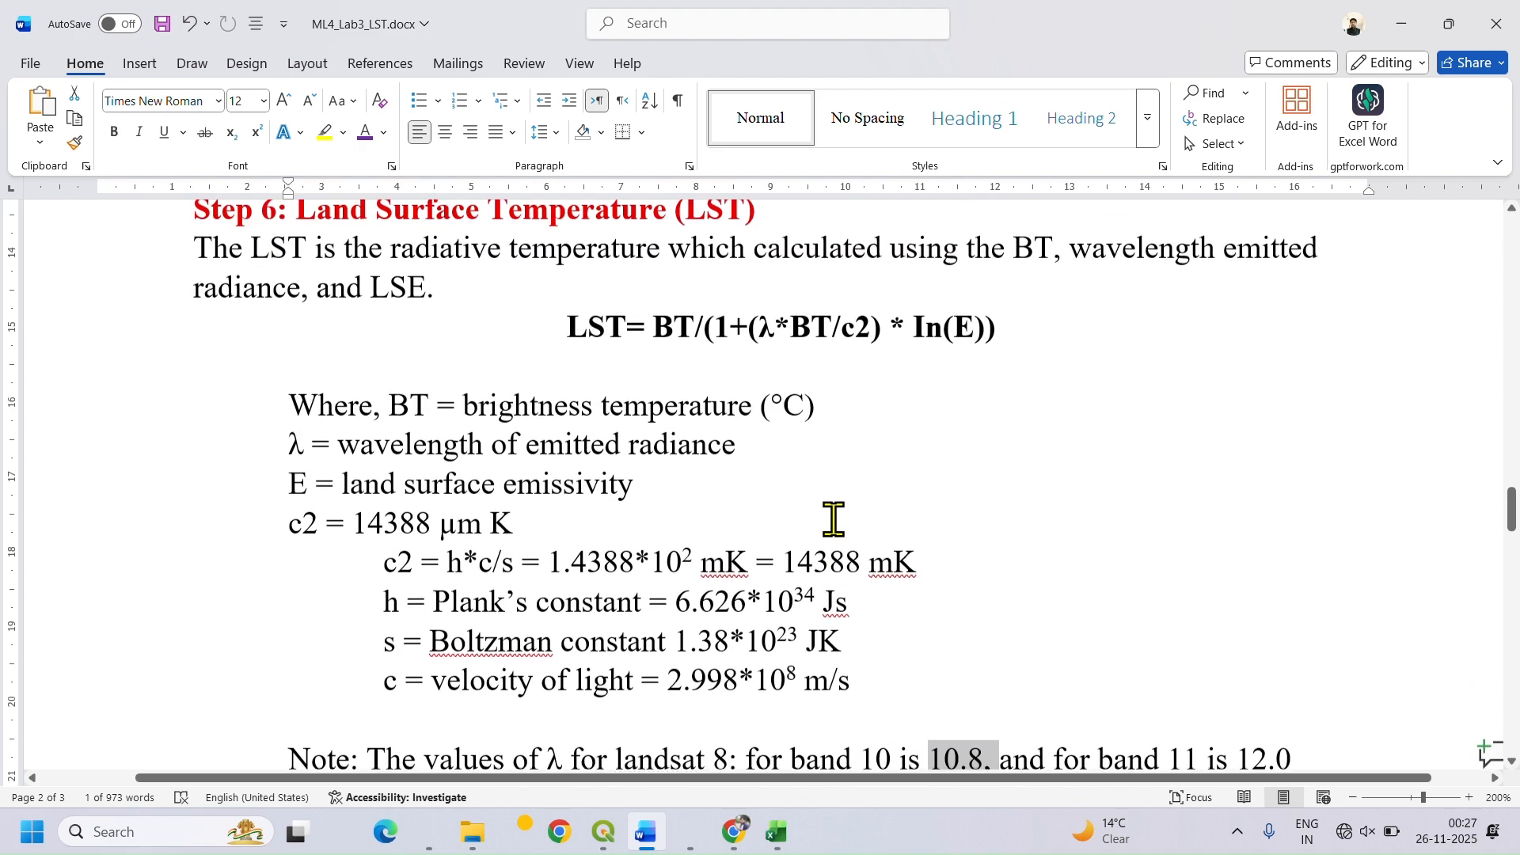
scroll(943, 689, down, 2)
click(984, 673)
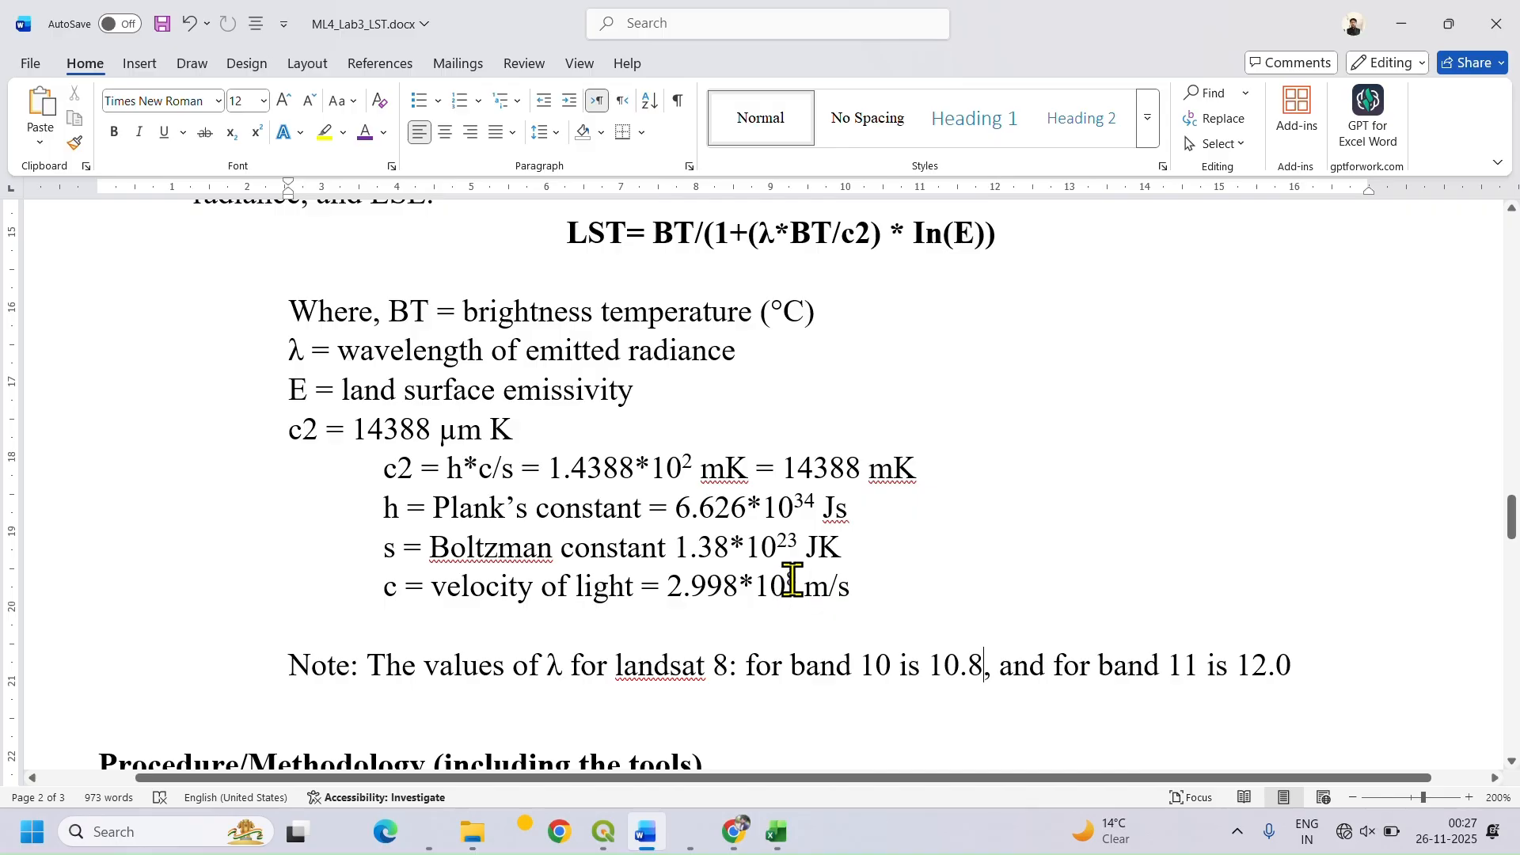
click(820, 233)
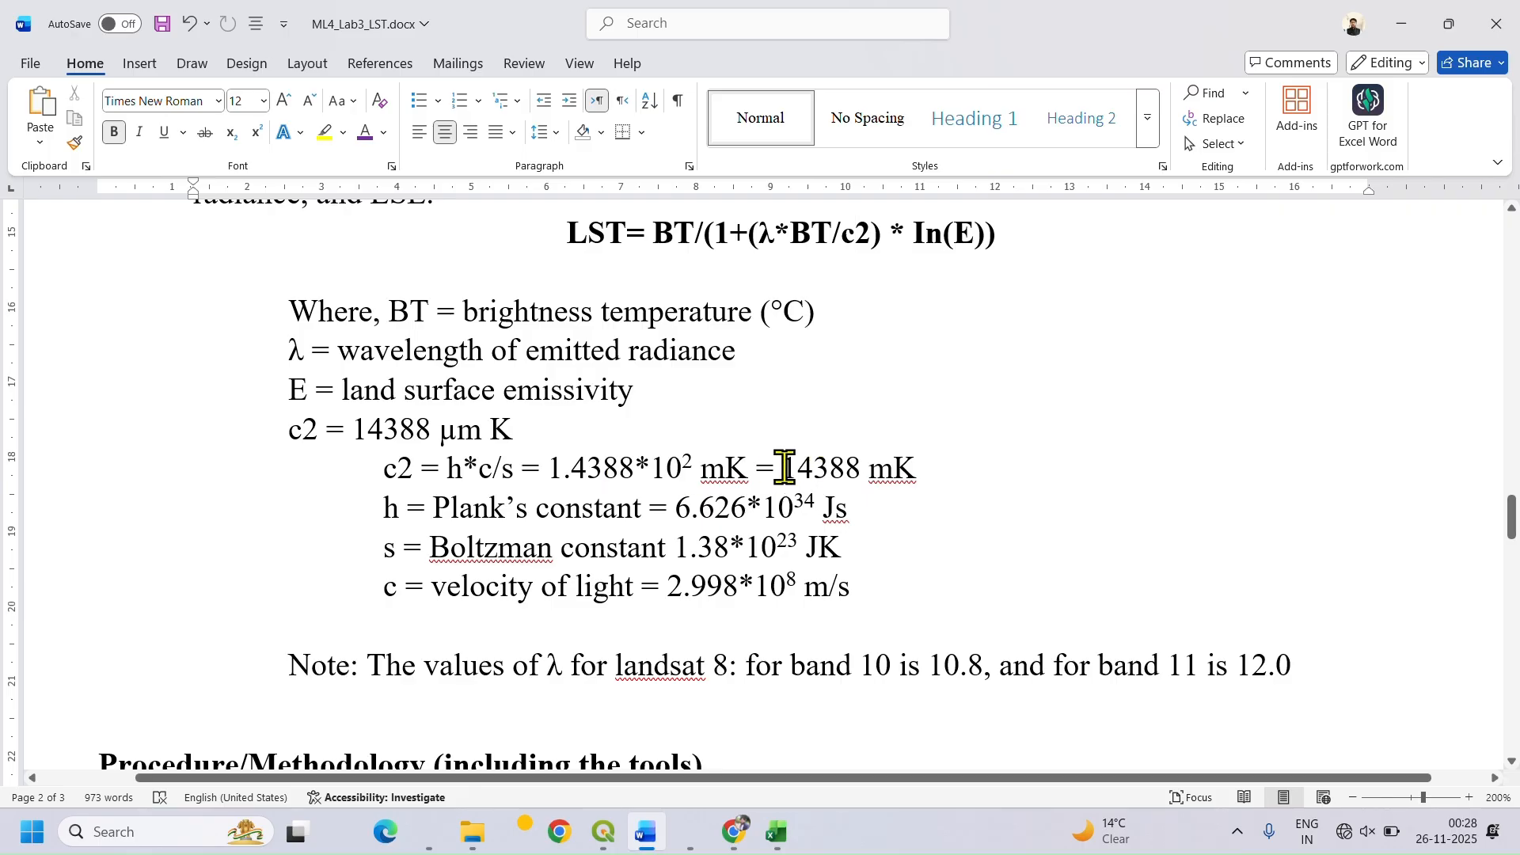
drag(784, 470, 862, 468)
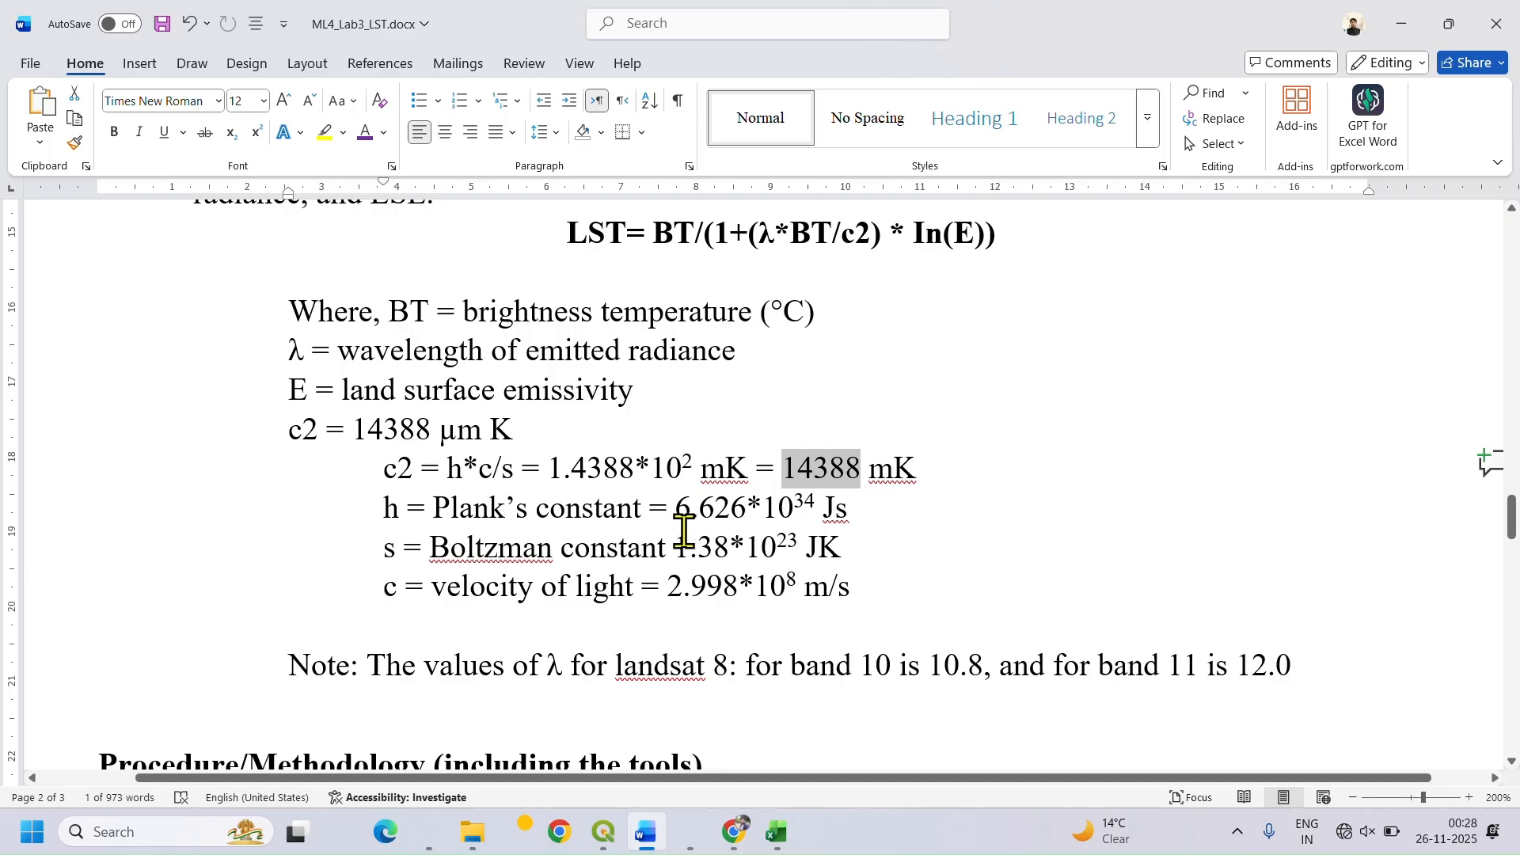
click(601, 832)
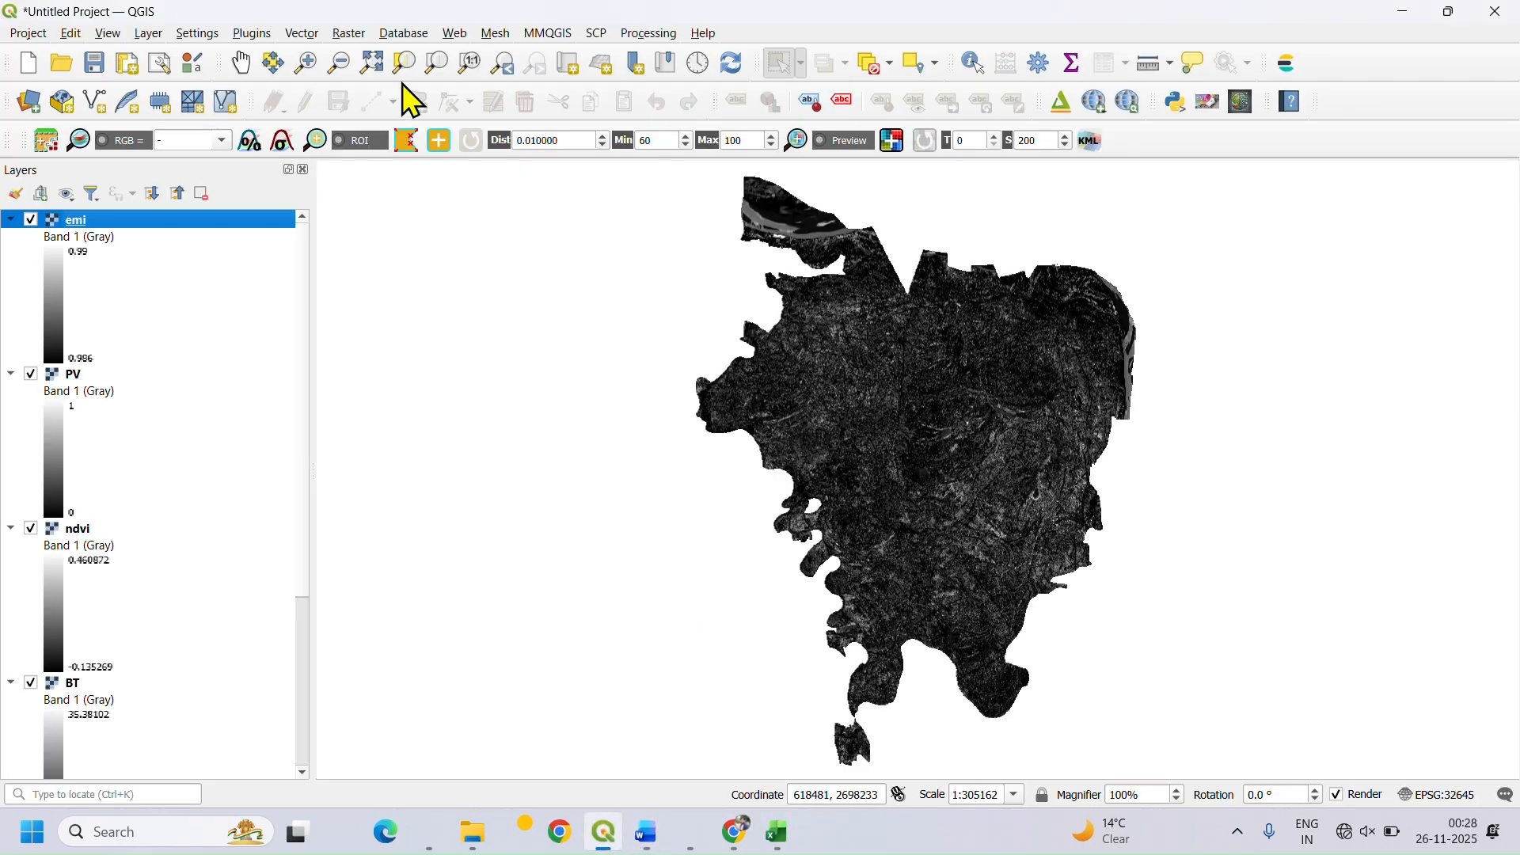